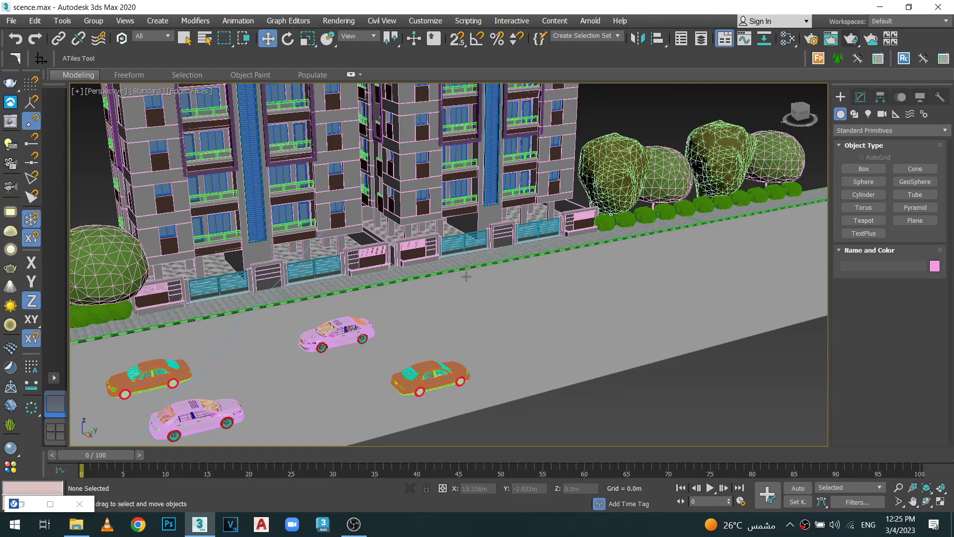
# - Select the road plane Plane003 and show its Modify panel parameters
pyautogui.scroll(-3, 507, 296)
pyautogui.scroll(-2, 549, 316)
pyautogui.click(688, 281)
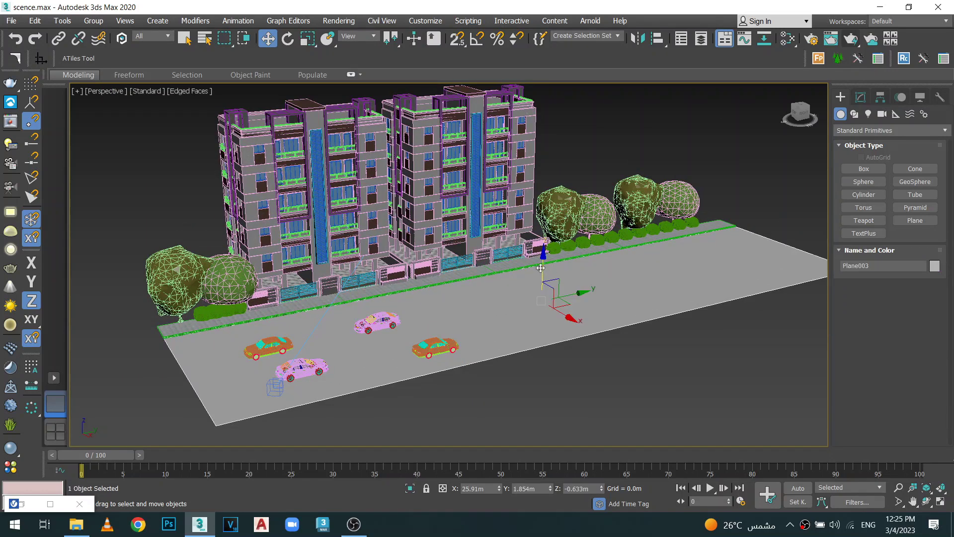
pyautogui.click(861, 97)
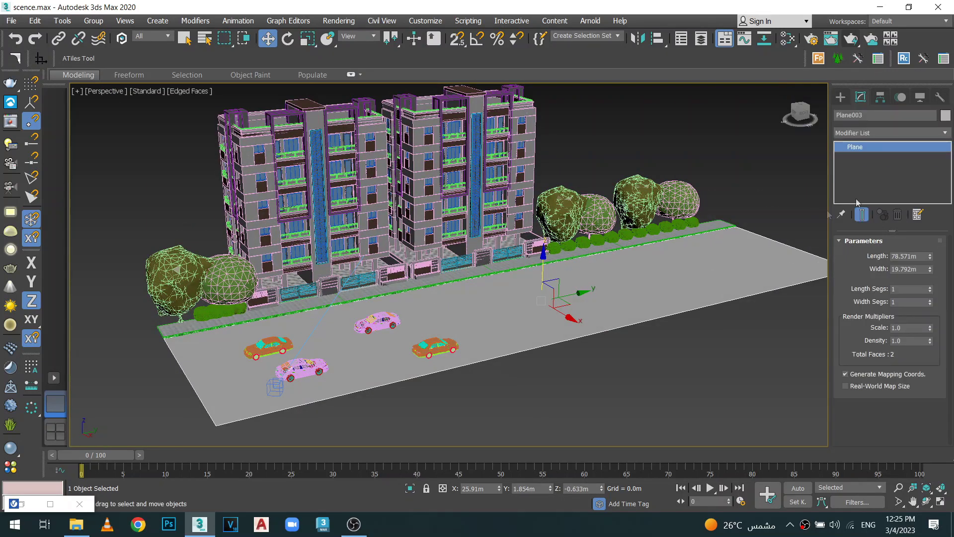
# - Pan and zoom across the street, then bring up the empty Slate Material Editor with M
pyautogui.moveTo(504, 314); pyautogui.dragTo(469, 361, button='middle')
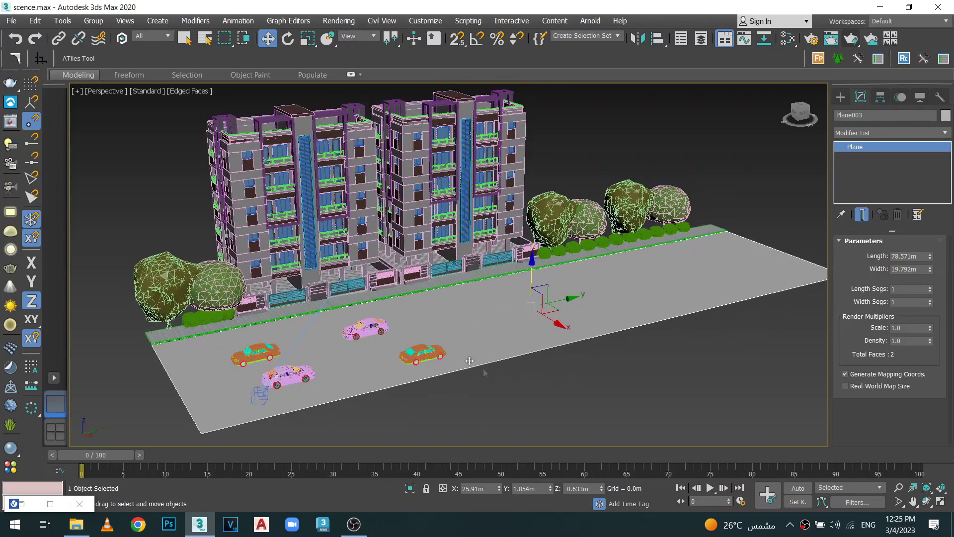
pyautogui.scroll(3, 448, 348)
pyautogui.scroll(-3, 410, 326)
pyautogui.scroll(2, 527, 302)
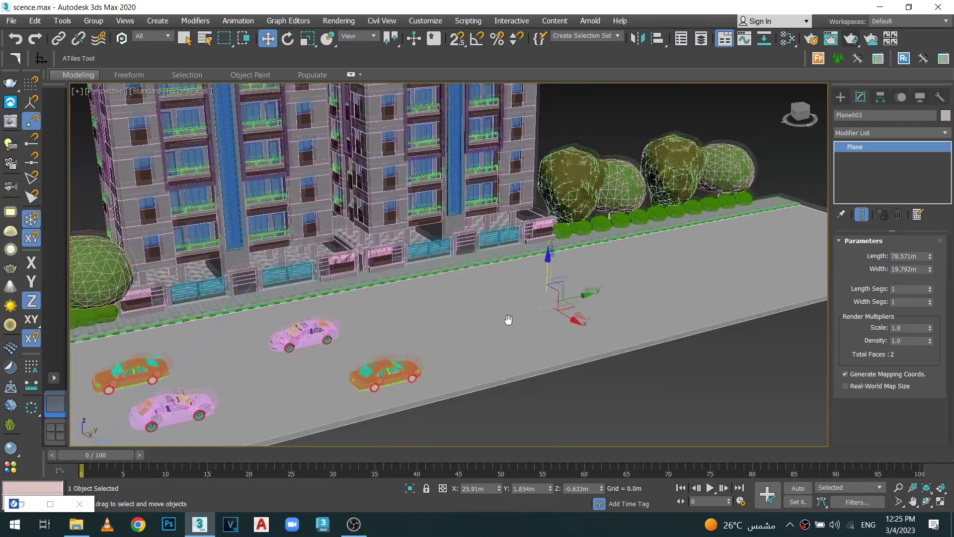
pyautogui.press('m')
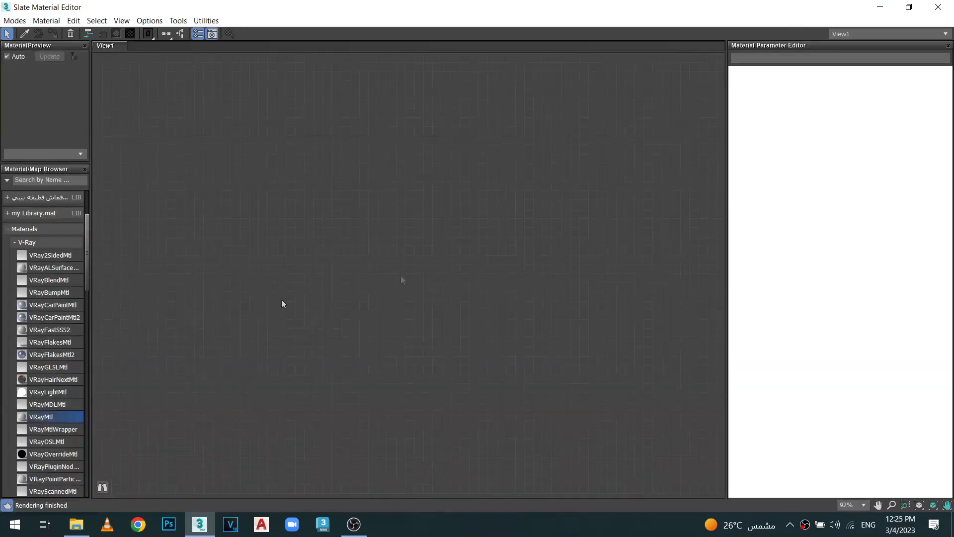
# - Add a new VRayMtl node to View1 and show its parameters
pyautogui.moveTo(499, 265); pyautogui.dragTo(498, 266)
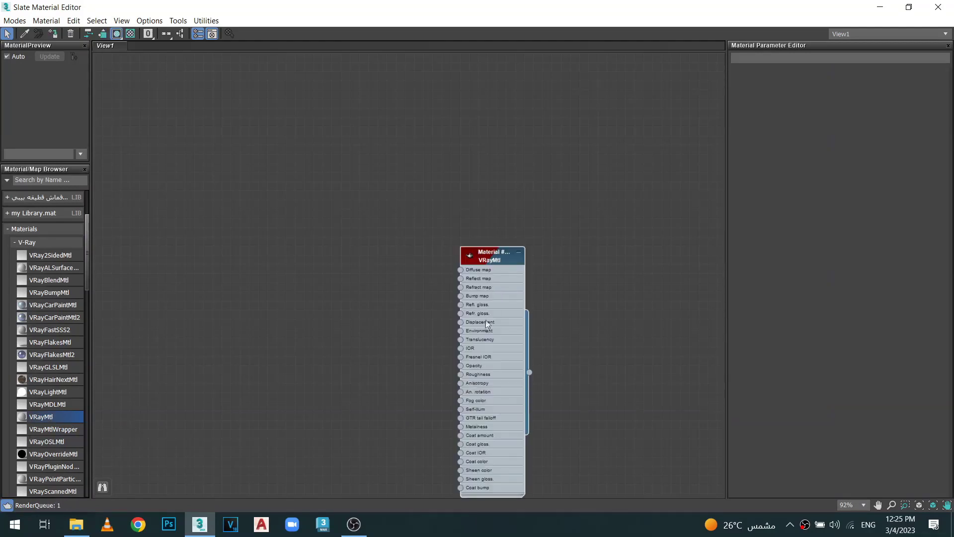
pyautogui.scroll(3, 477, 273)
pyautogui.scroll(2, 477, 273)
pyautogui.moveTo(501, 232)
pyautogui.mouseDown()
pyautogui.moveTo(541, 202)
pyautogui.moveTo(536, 180)
pyautogui.mouseUp()
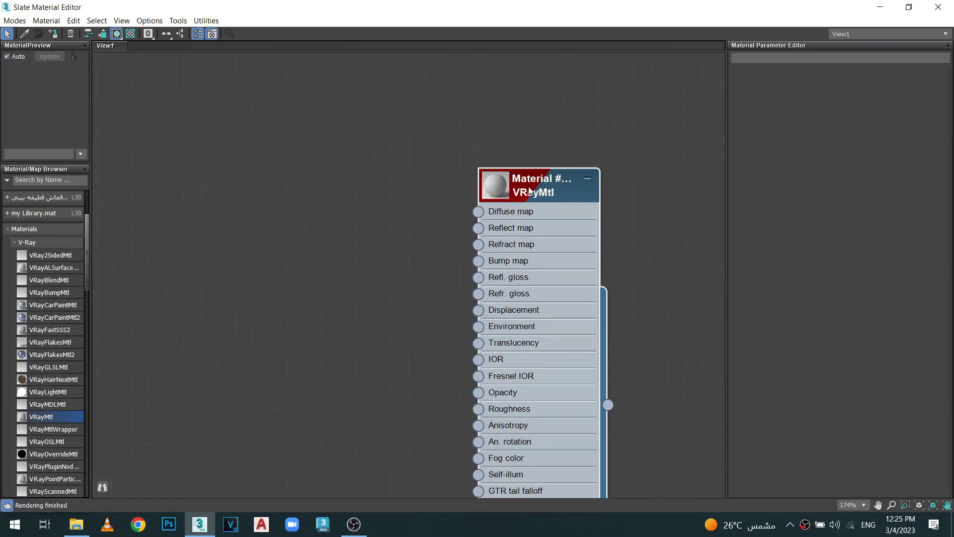
pyautogui.doubleClick(532, 191)
# - Wire a Bitmap loading Road#.jpg into the VRayMtl Diffuse map, placed left of the material
pyautogui.moveTo(477, 216); pyautogui.dragTo(388, 172)
pyautogui.moveTo(416, 202)
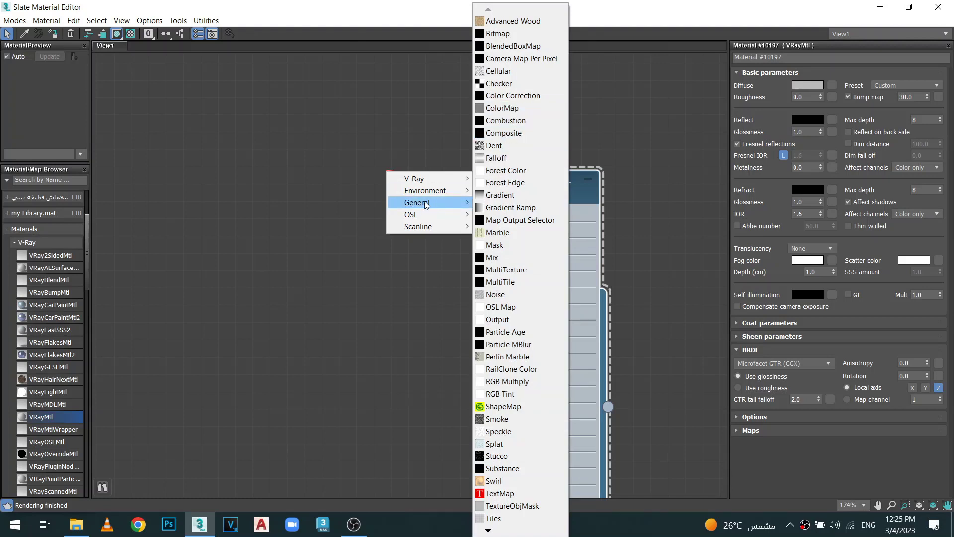
pyautogui.click(536, 39)
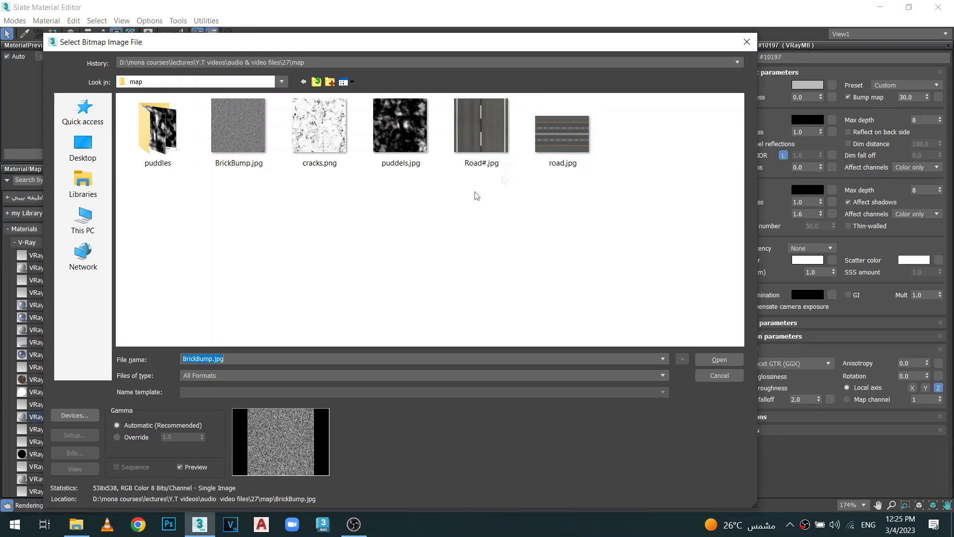
pyautogui.doubleClick(475, 117)
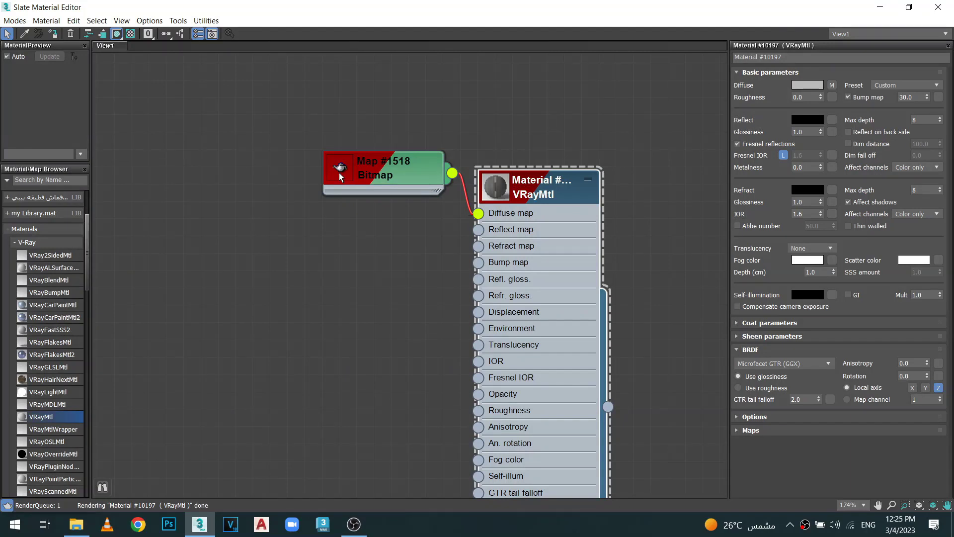
pyautogui.doubleClick(338, 171)
pyautogui.moveTo(362, 164)
pyautogui.mouseDown()
pyautogui.moveTo(261, 172)
pyautogui.moveTo(194, 129)
pyautogui.mouseUp()
pyautogui.scroll(1, 224, 207)
pyautogui.scroll(1, 225, 199)
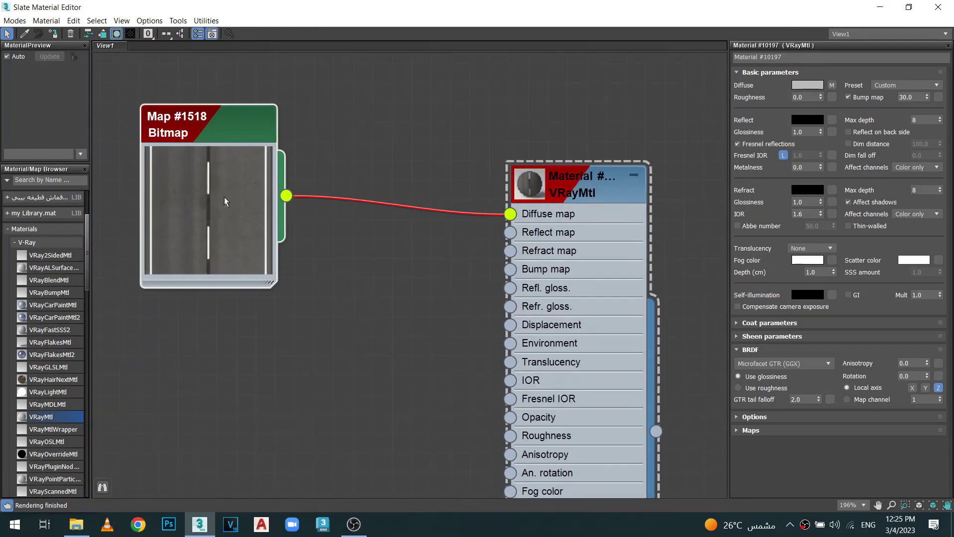
# - Insert a Color Correction map on the diffuse wire, keeping the road bitmap as sub-map
pyautogui.rightClick(365, 198)
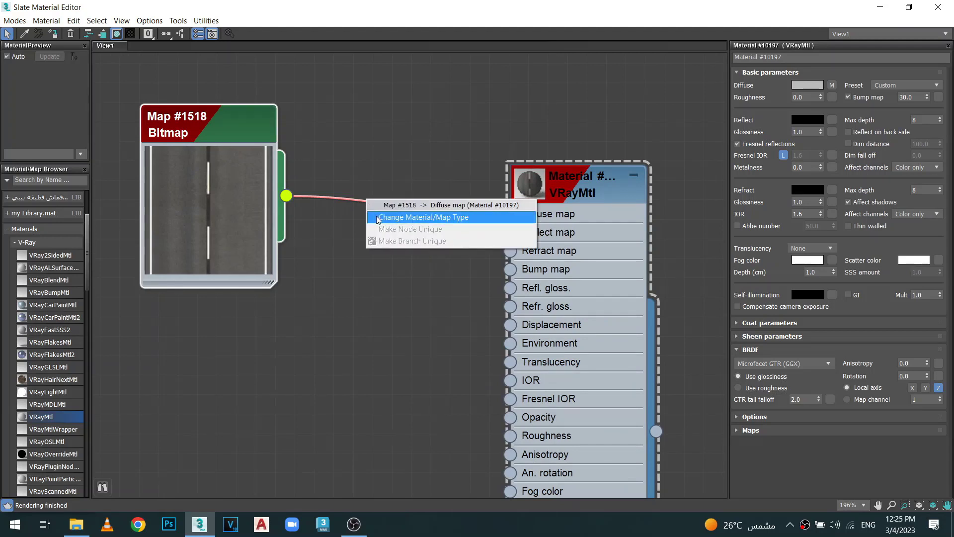
pyautogui.click(423, 217)
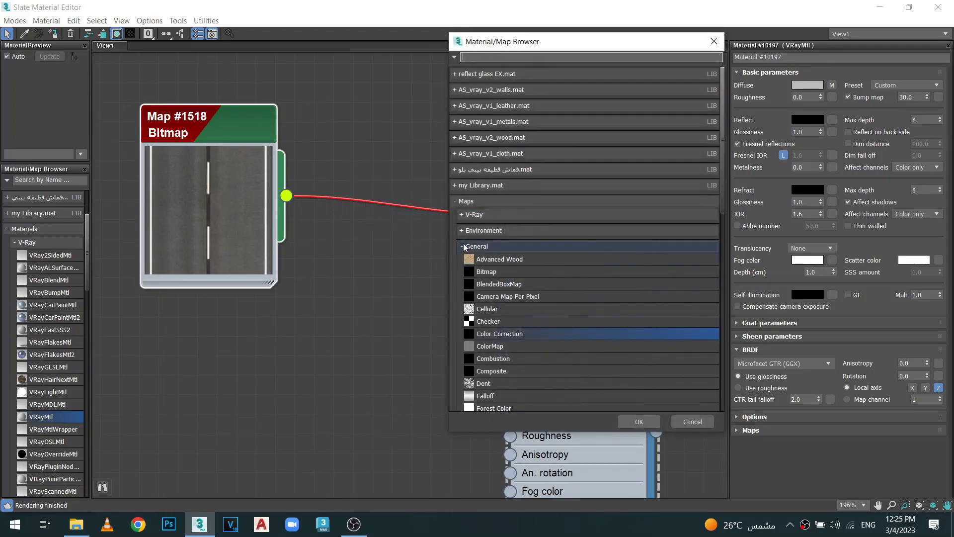
pyautogui.click(464, 246)
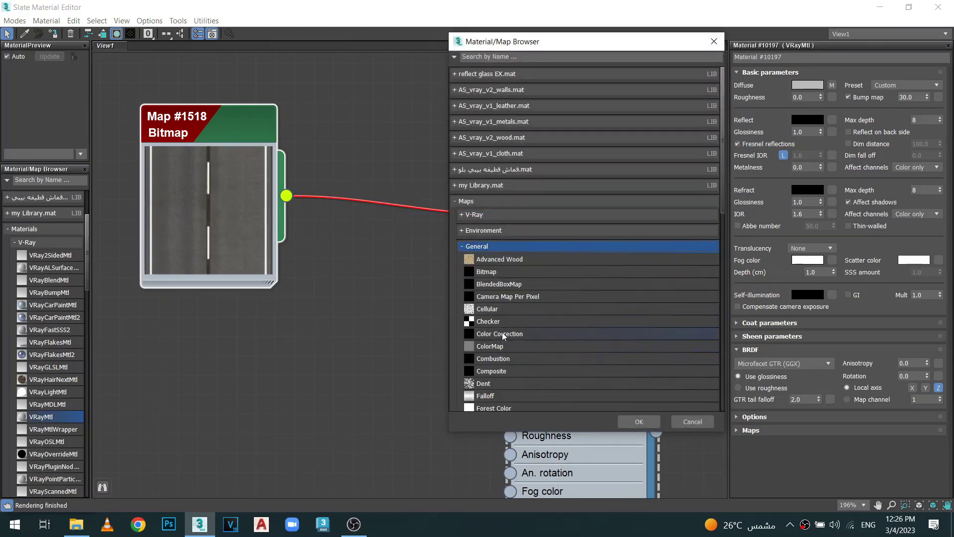
pyautogui.doubleClick(507, 335)
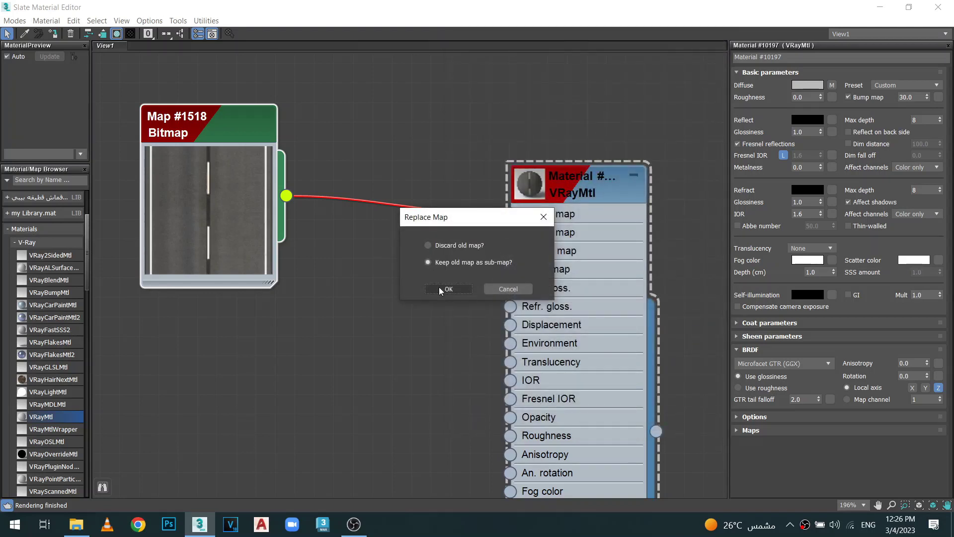
pyautogui.click(440, 288)
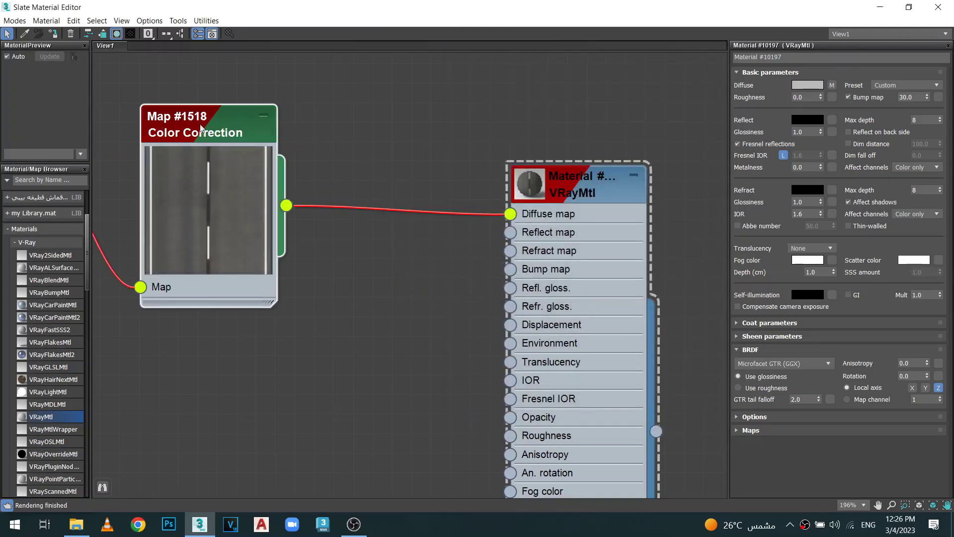
# - Set Color Correction lightness to Advanced with RGB gain 70 and gamma 0.8
pyautogui.click(875, 294)
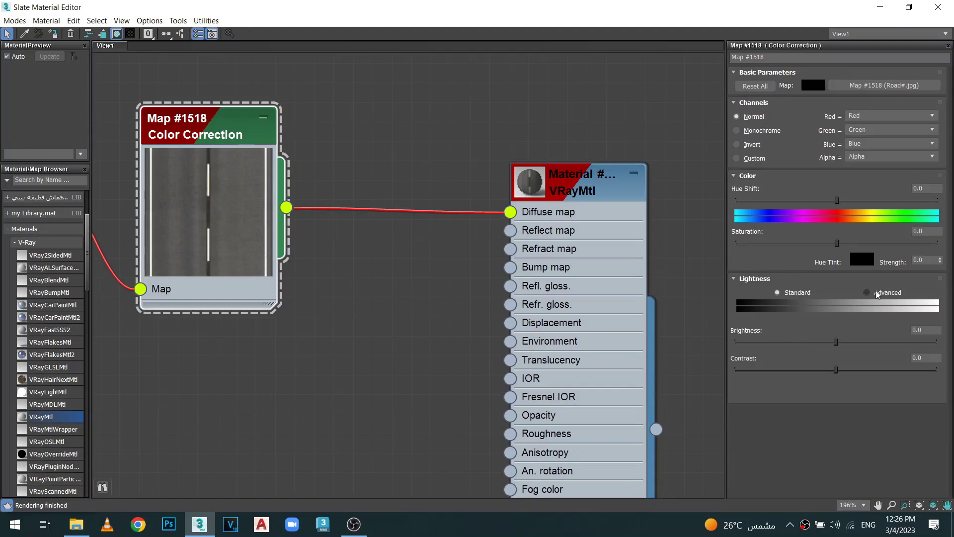
pyautogui.click(796, 340)
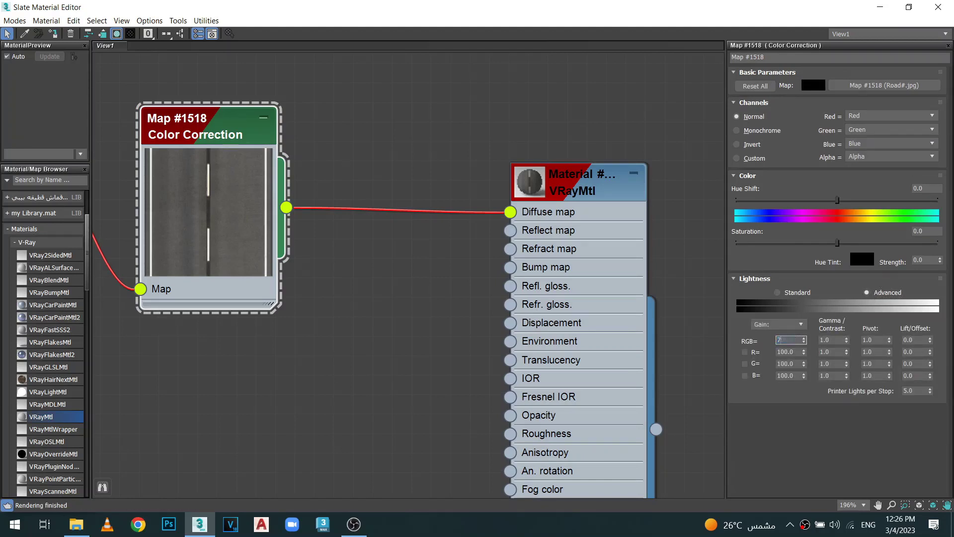
pyautogui.write('0')
pyautogui.press('Return')
pyautogui.click(835, 340)
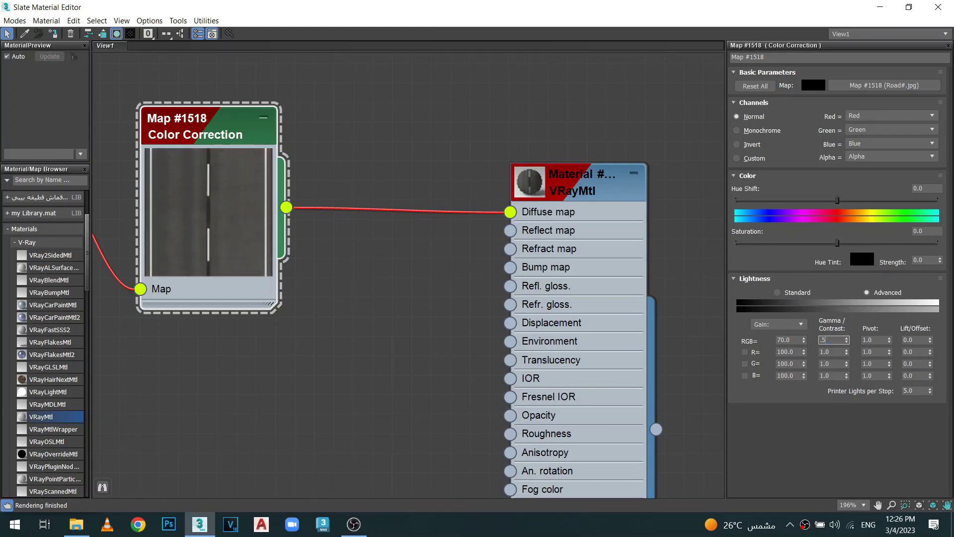
pyautogui.press('Return')
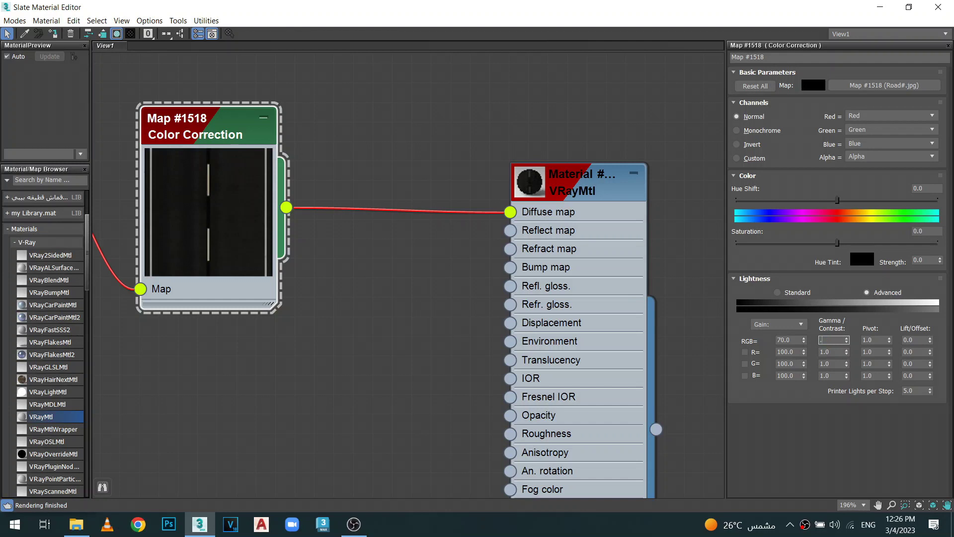
pyautogui.write('0.8')
pyautogui.press('Return')
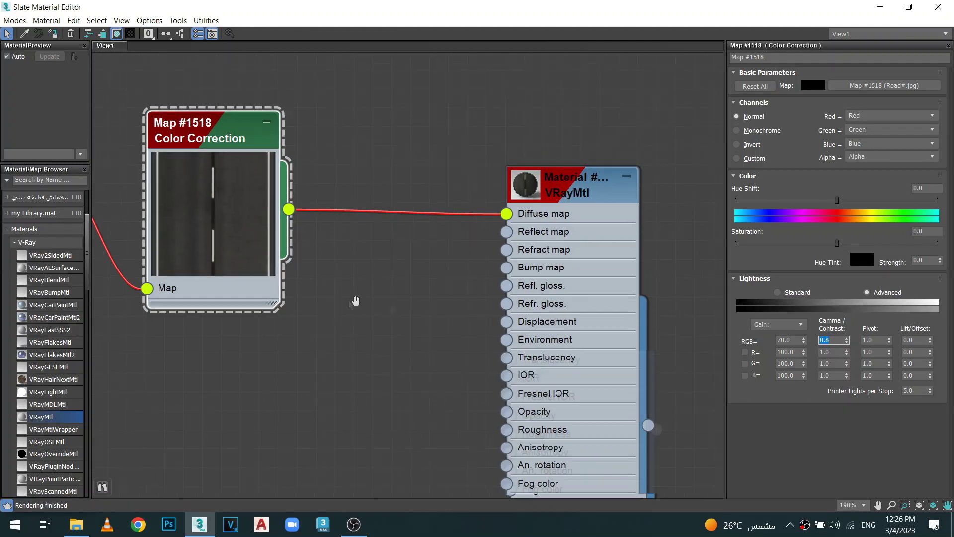
# - Rearrange the Bitmap, Color Correction and VRayMtl nodes and collapse their previews
pyautogui.moveTo(315, 272); pyautogui.dragTo(566, 303, button='middle')
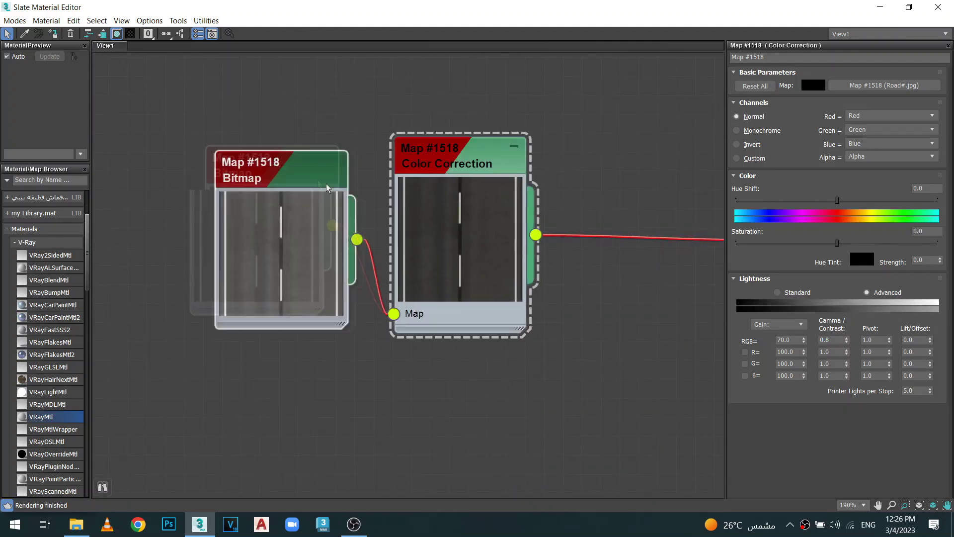
pyautogui.moveTo(248, 138); pyautogui.dragTo(324, 193)
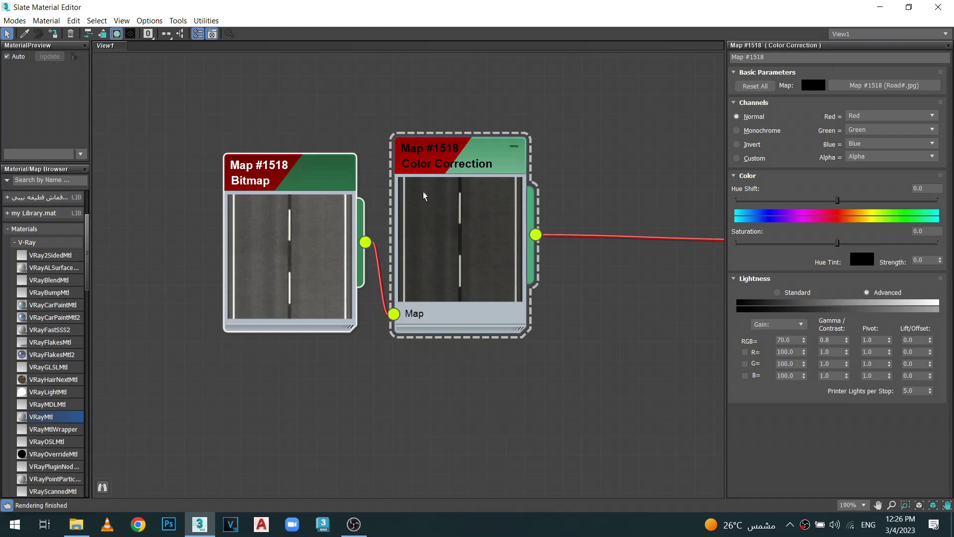
pyautogui.scroll(-2, 423, 193)
pyautogui.moveTo(489, 120); pyautogui.dragTo(243, 282)
pyautogui.moveTo(372, 232); pyautogui.dragTo(541, 215)
pyautogui.doubleClick(565, 242)
pyautogui.doubleClick(437, 234)
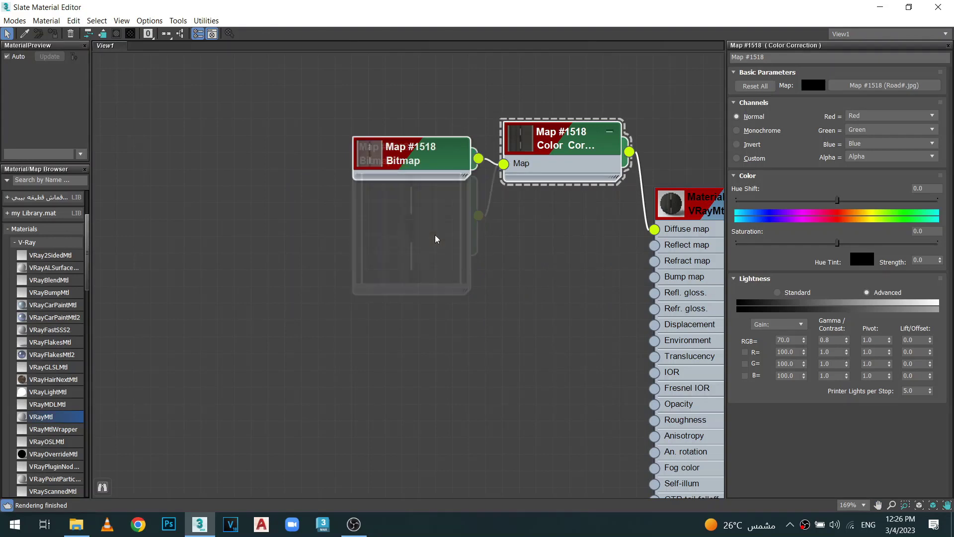
pyautogui.moveTo(569, 213); pyautogui.dragTo(415, 175, button='middle')
pyautogui.moveTo(554, 168); pyautogui.dragTo(567, 169)
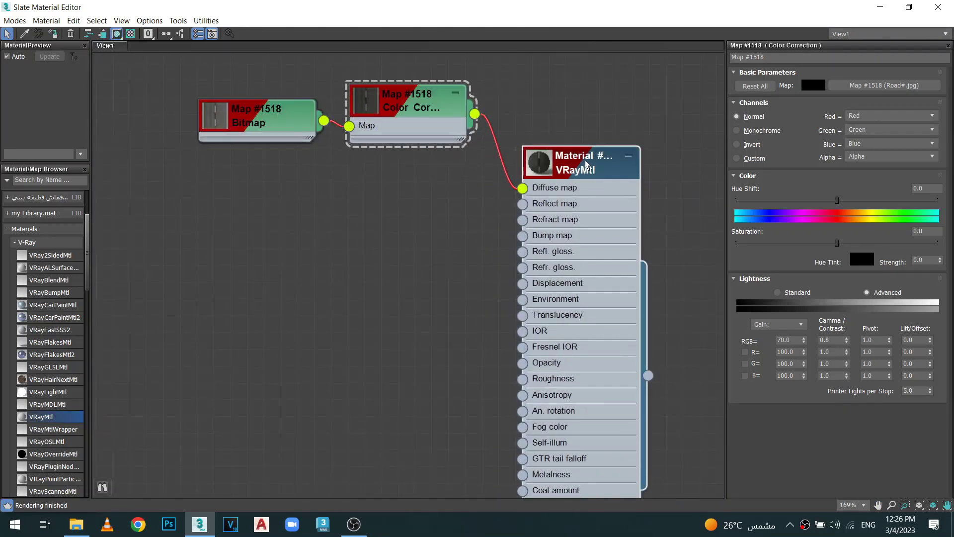
# - Set the VRayMtl reflection colour to grey 45
pyautogui.click(566, 169)
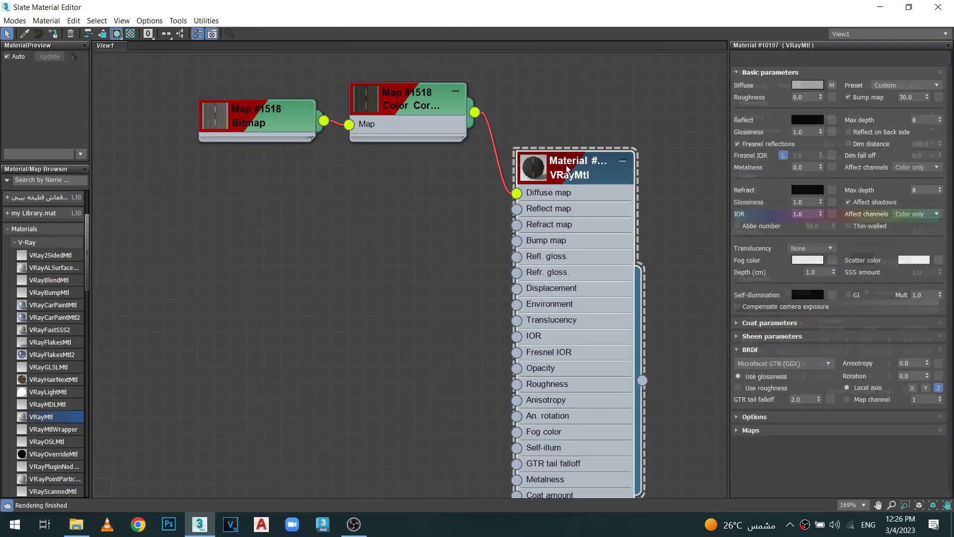
pyautogui.click(806, 120)
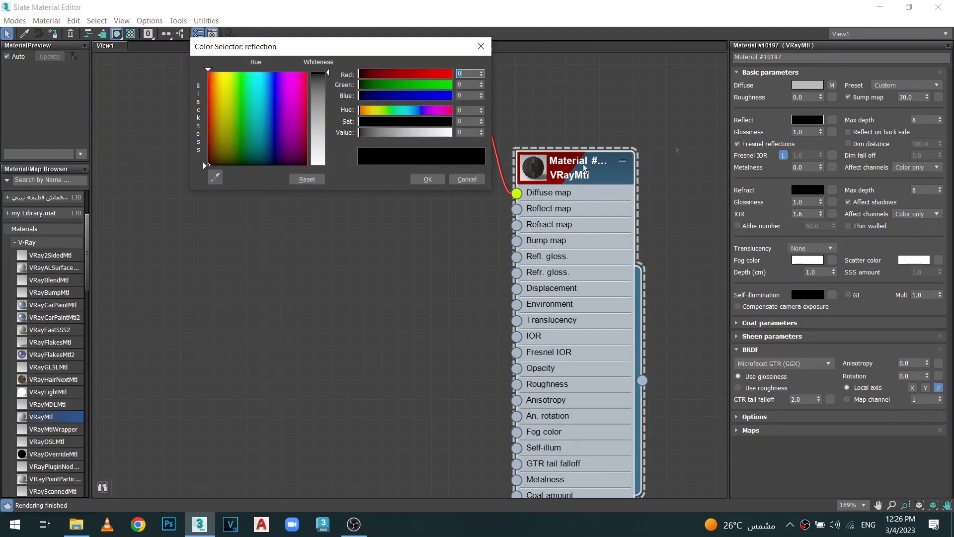
pyautogui.click(321, 88)
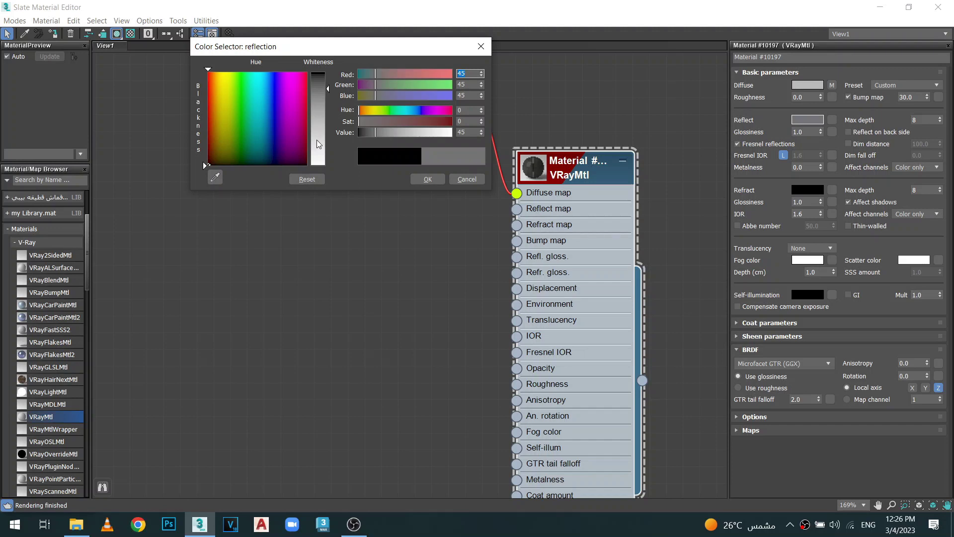
pyautogui.click(426, 180)
# - Open an enlarged floating preview of the road material and place it at the left edge
pyautogui.doubleClick(533, 171)
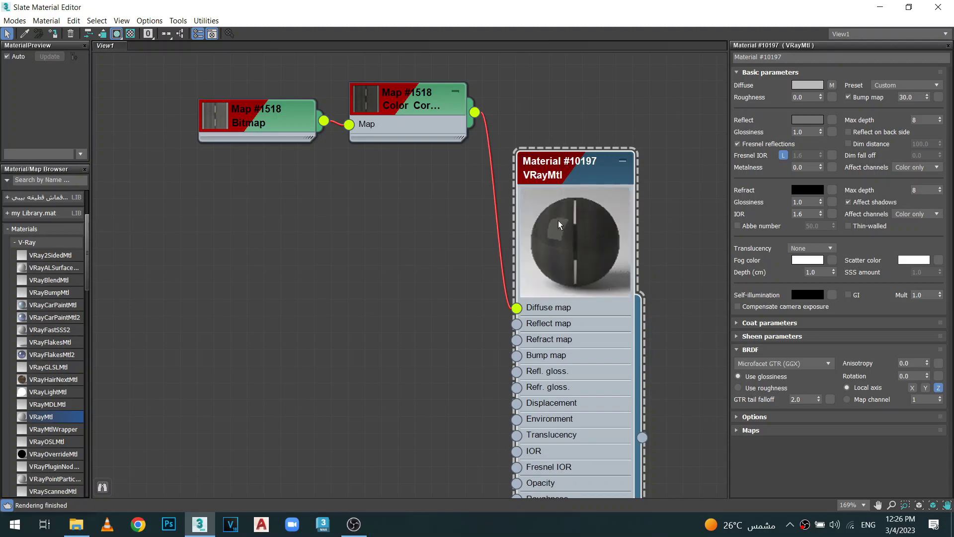
pyautogui.rightClick(559, 219)
pyautogui.click(571, 248)
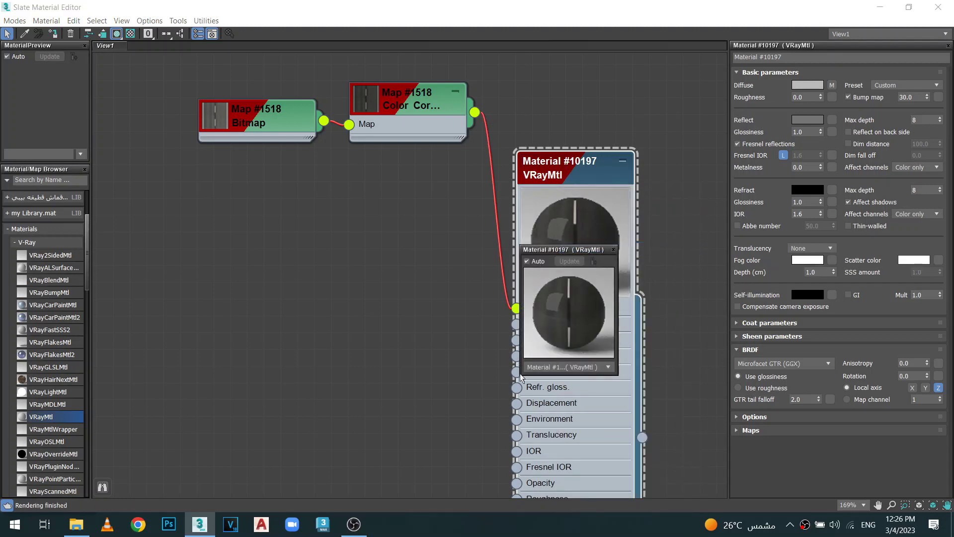
pyautogui.moveTo(520, 373); pyautogui.dragTo(361, 535)
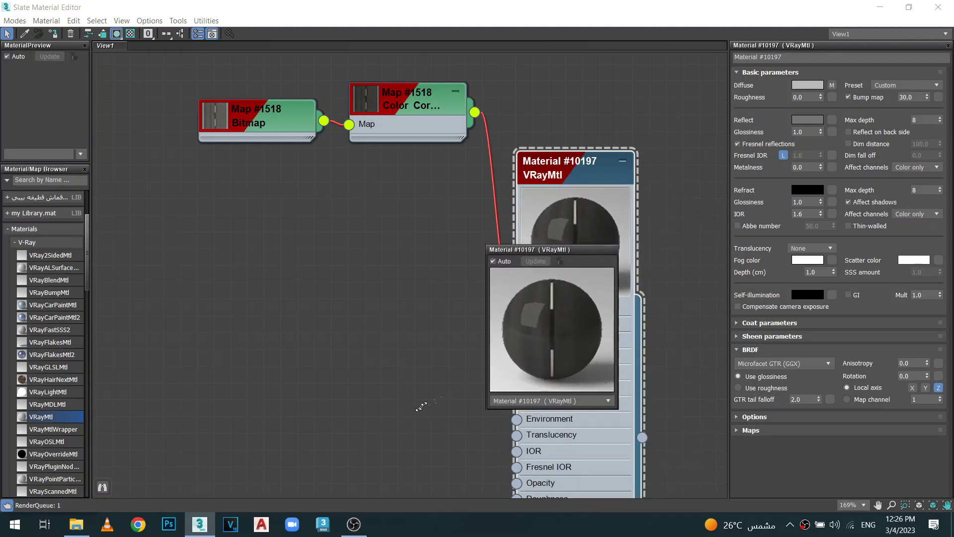
pyautogui.moveTo(494, 249); pyautogui.dragTo(128, 166)
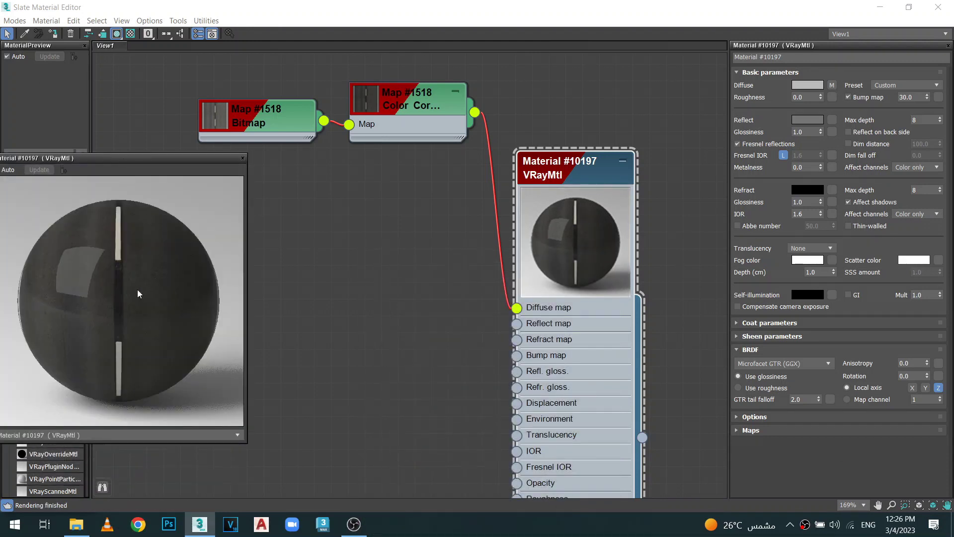
# - Set reflection glossiness to 0.5 and the BRDF type to Ward
pyautogui.moveTo(64, 169)
pyautogui.moveTo(810, 132); pyautogui.dragTo(769, 132)
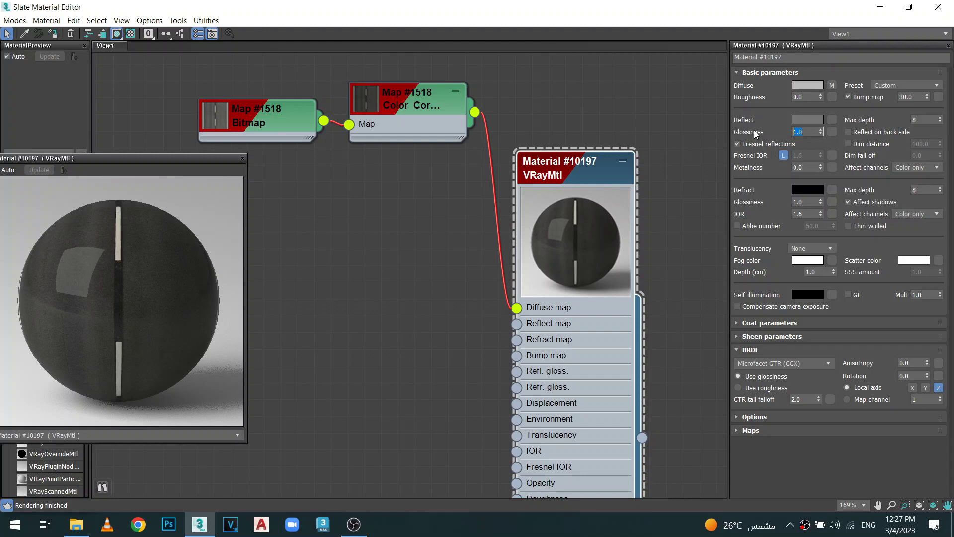
pyautogui.write('.5')
pyautogui.write('0.5')
pyautogui.press('Return')
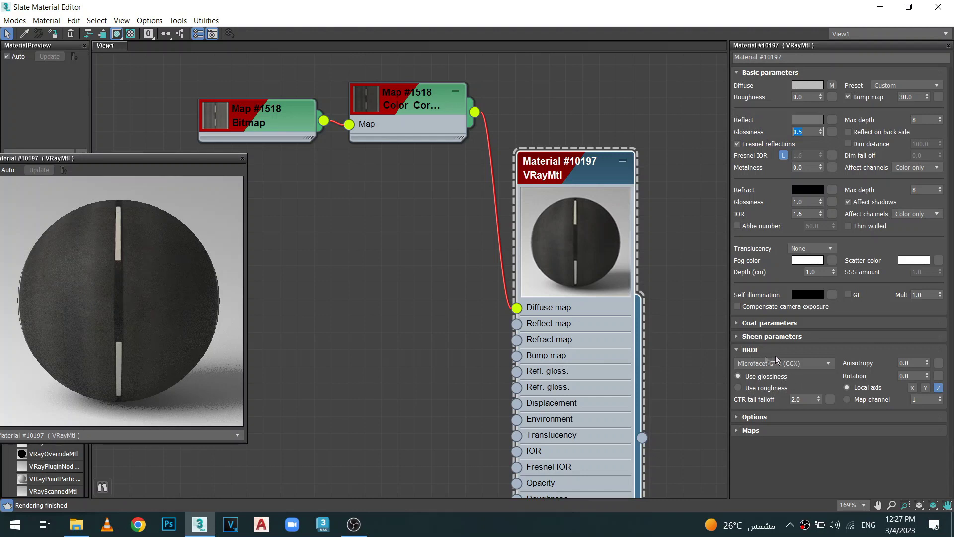
pyautogui.click(826, 363)
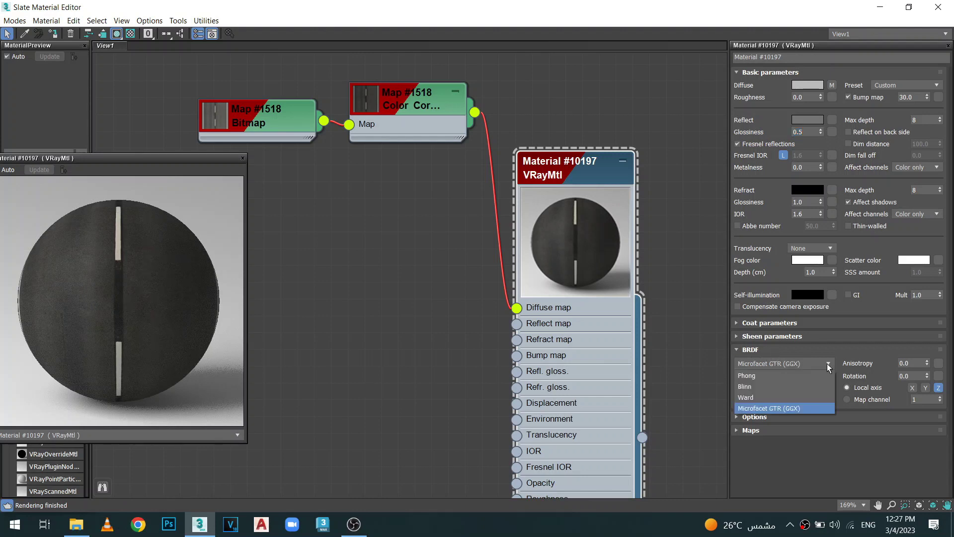
pyautogui.click(754, 399)
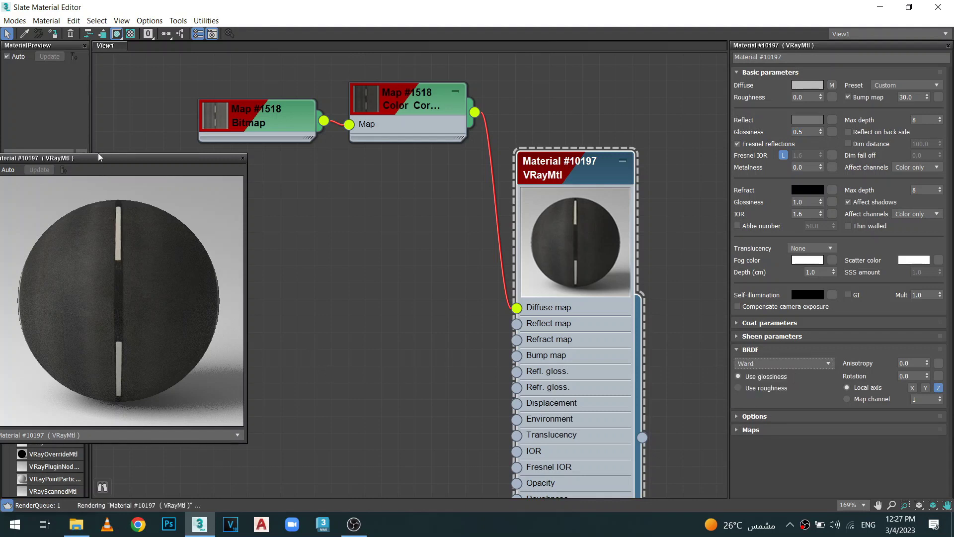
# - Clone the Bitmap and Color Correction pair and wire the copy into the Reflect map
pyautogui.moveTo(98, 157); pyautogui.dragTo(97, 160)
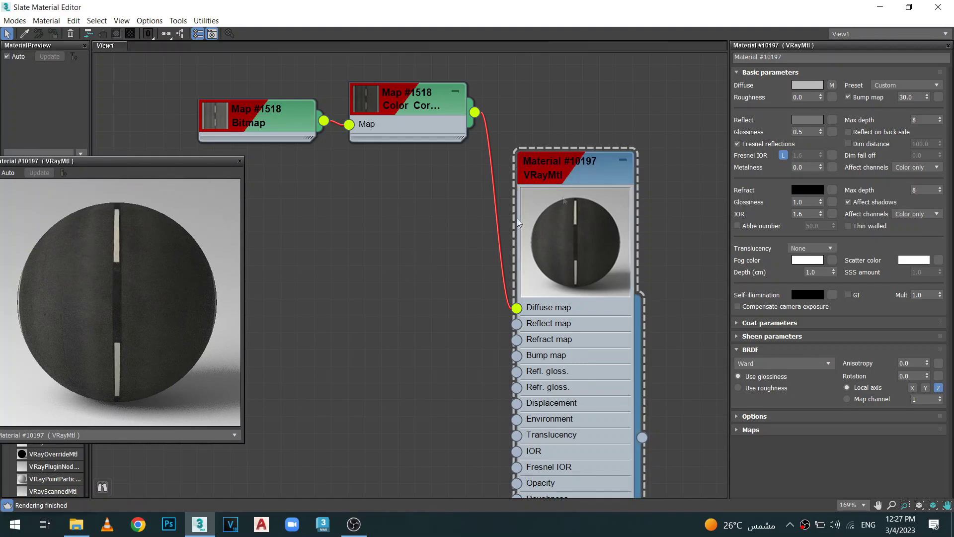
pyautogui.moveTo(518, 222); pyautogui.dragTo(585, 155)
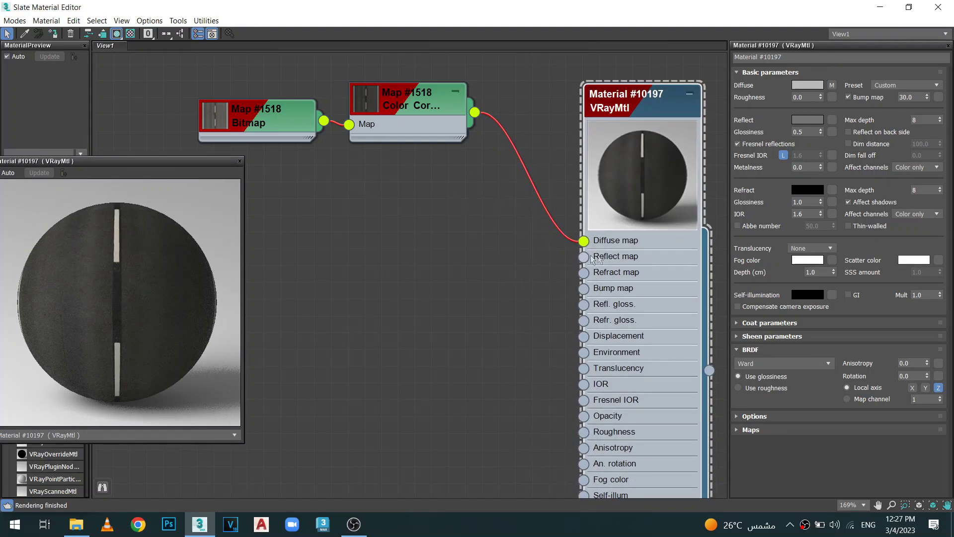
pyautogui.moveTo(420, 61); pyautogui.dragTo(285, 150)
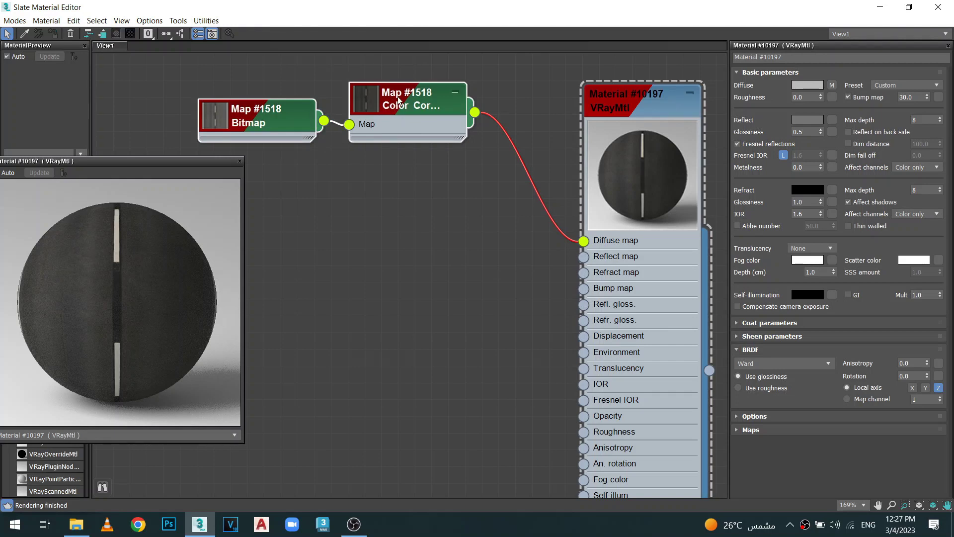
pyautogui.keyDown('shift'); pyautogui.moveTo(398, 101); pyautogui.dragTo(448, 235); pyautogui.keyUp('shift')
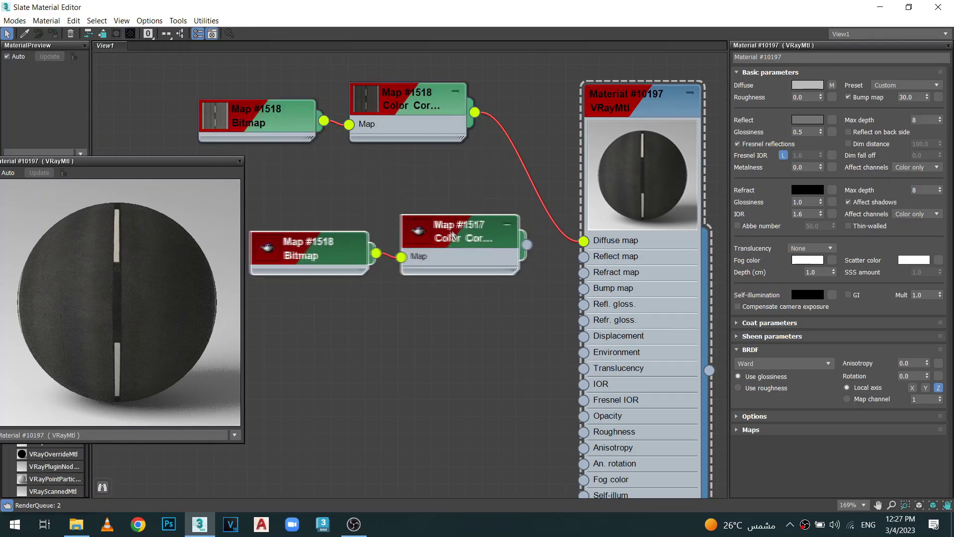
pyautogui.moveTo(586, 259); pyautogui.dragTo(441, 239)
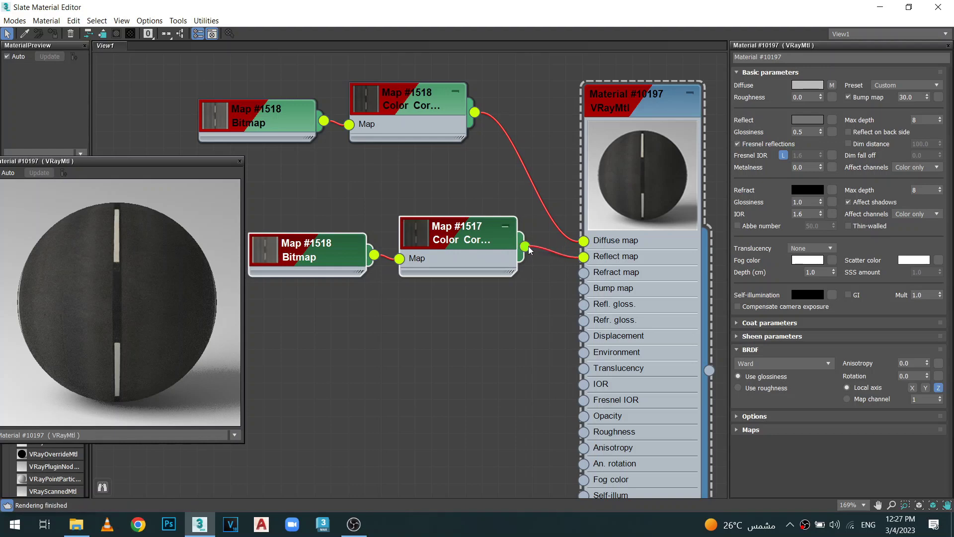
pyautogui.doubleClick(415, 239)
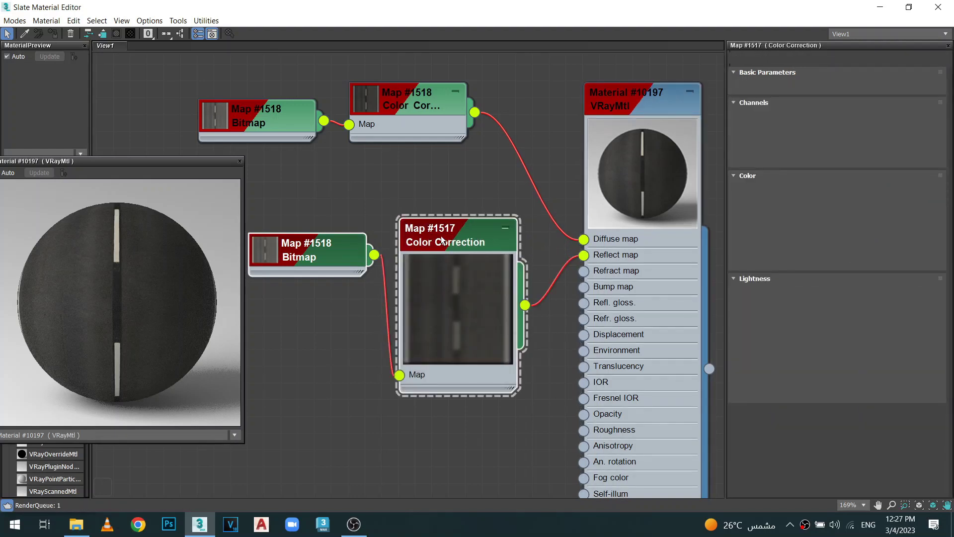
# - Change the Map #1517 Color Correction from gamma 0.8 to 1.5 and set RGB gain to 100
pyautogui.doubleClick(265, 249)
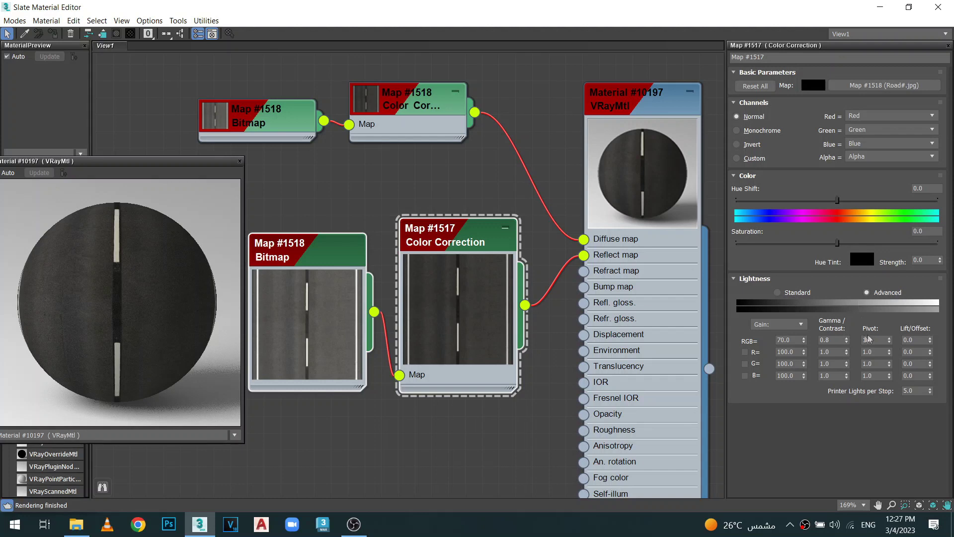
pyautogui.doubleClick(838, 341)
pyautogui.write('1.5')
pyautogui.press('Return')
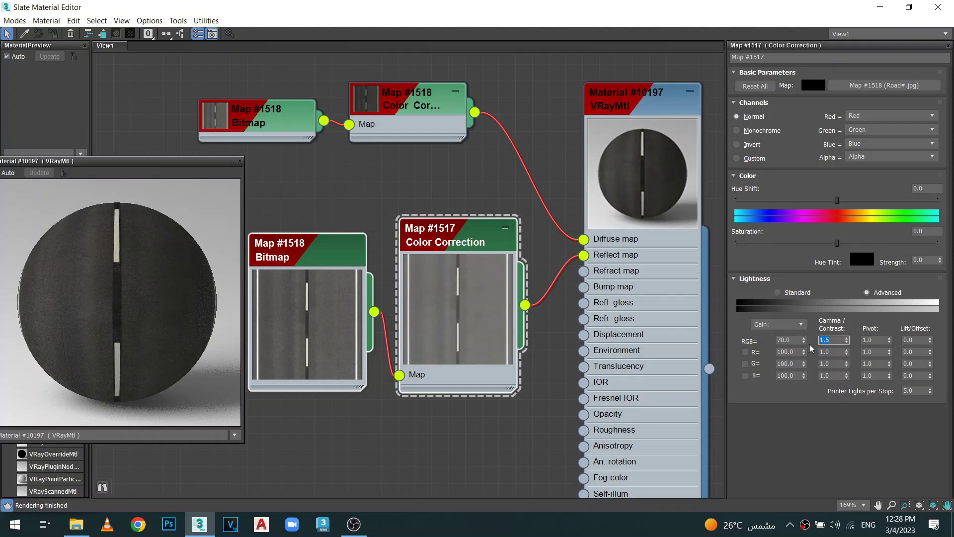
pyautogui.doubleClick(786, 340)
pyautogui.write('100')
pyautogui.press('Return')
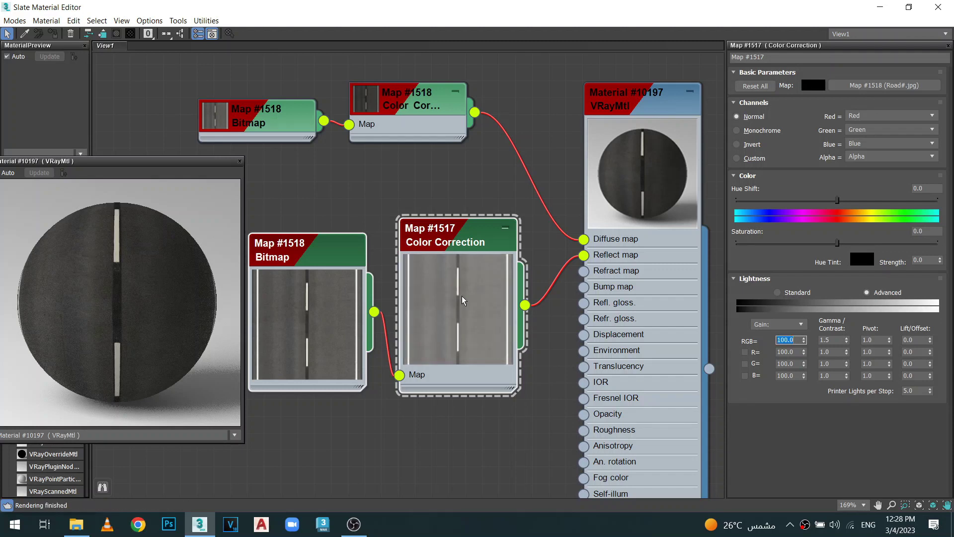
# - Set the Reflect map amount to 50 in the material's Maps rollout
pyautogui.click(634, 102)
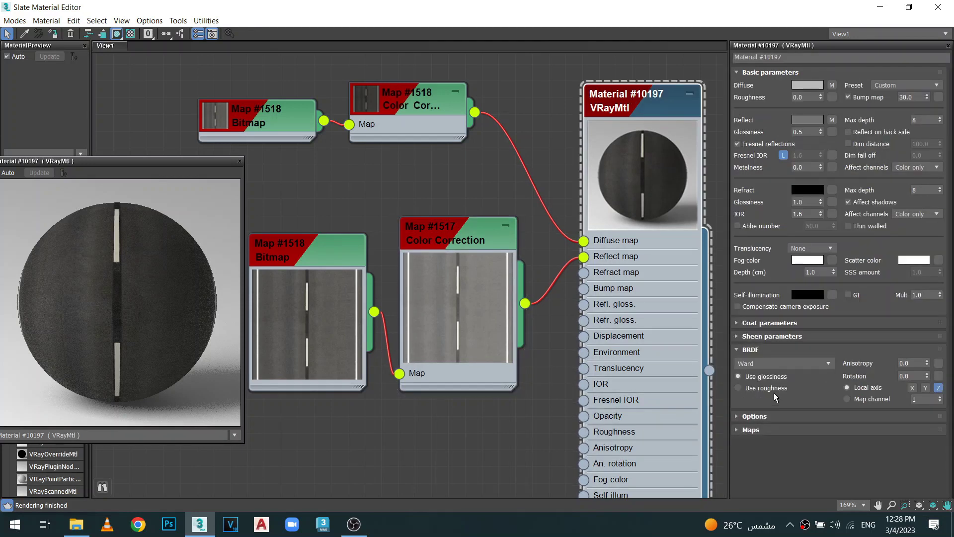
pyautogui.click(738, 428)
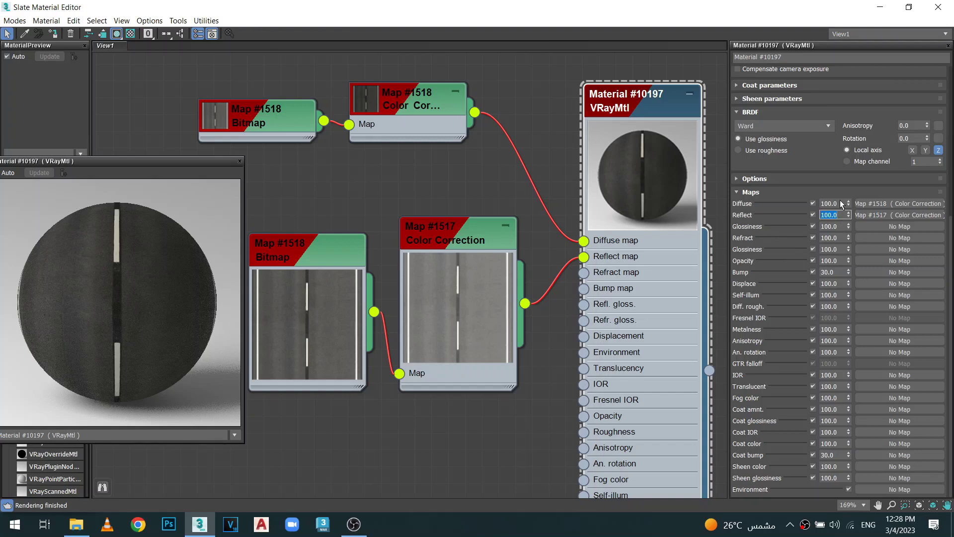
pyautogui.write('50')
pyautogui.press('Return')
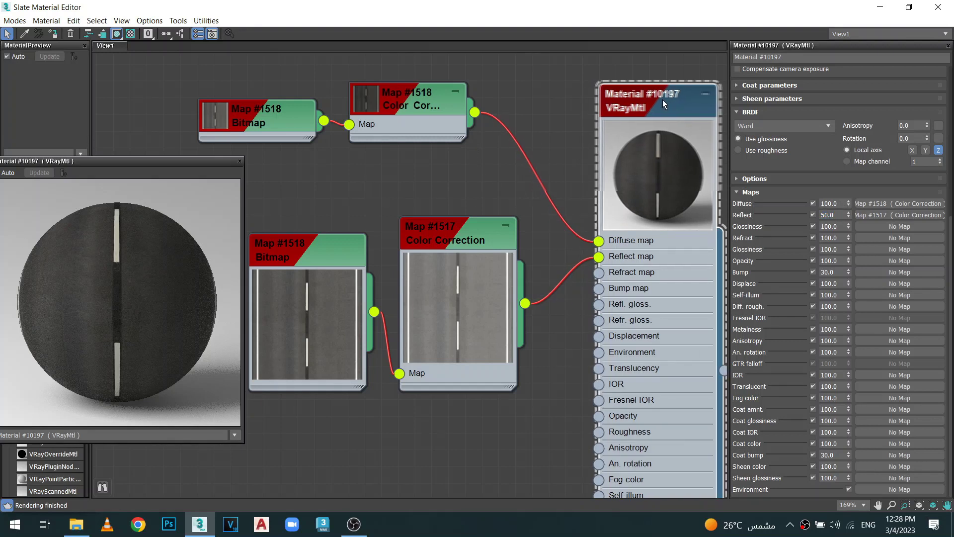
# - Collapse the Map #1517 and Map #1518 node previews and recentre the graph
pyautogui.scroll(-1, 663, 100)
pyautogui.moveTo(414, 257); pyautogui.dragTo(548, 225, button='middle')
pyautogui.doubleClick(585, 243)
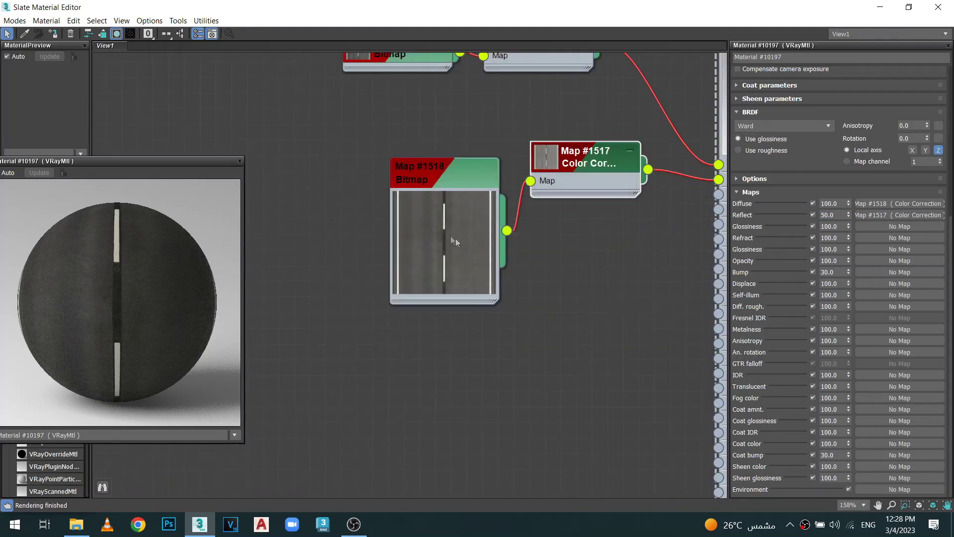
pyautogui.doubleClick(455, 238)
pyautogui.moveTo(605, 237); pyautogui.dragTo(481, 265, button='middle')
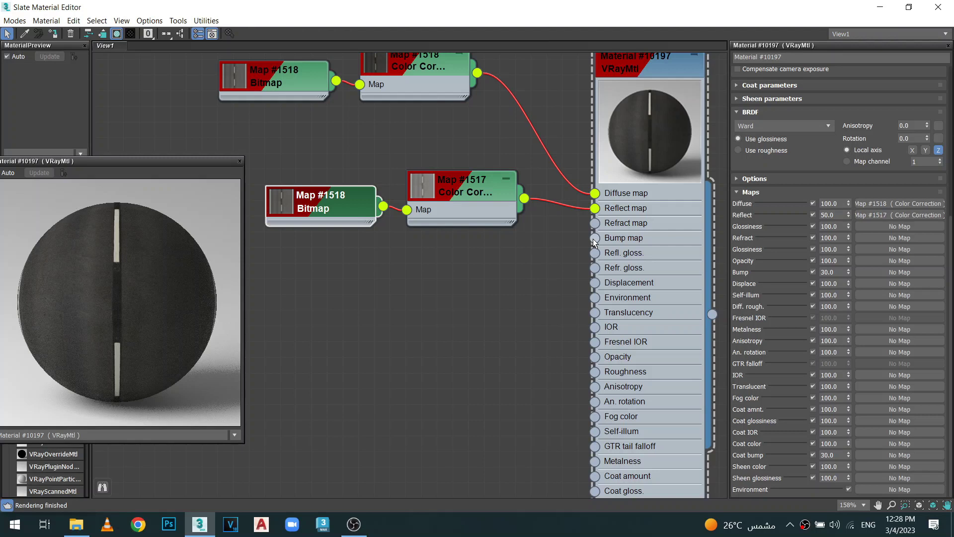
pyautogui.moveTo(521, 263); pyautogui.dragTo(495, 267)
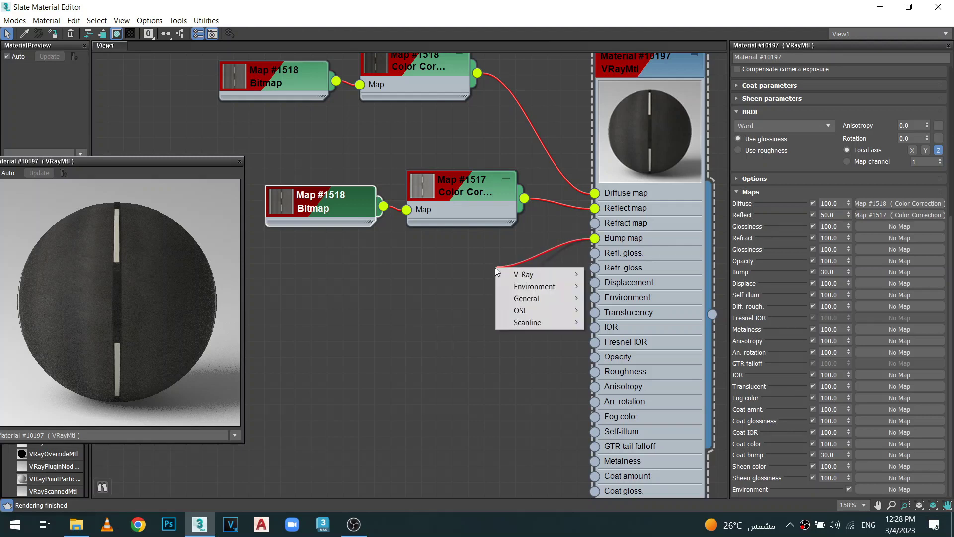
pyautogui.click(76, 524)
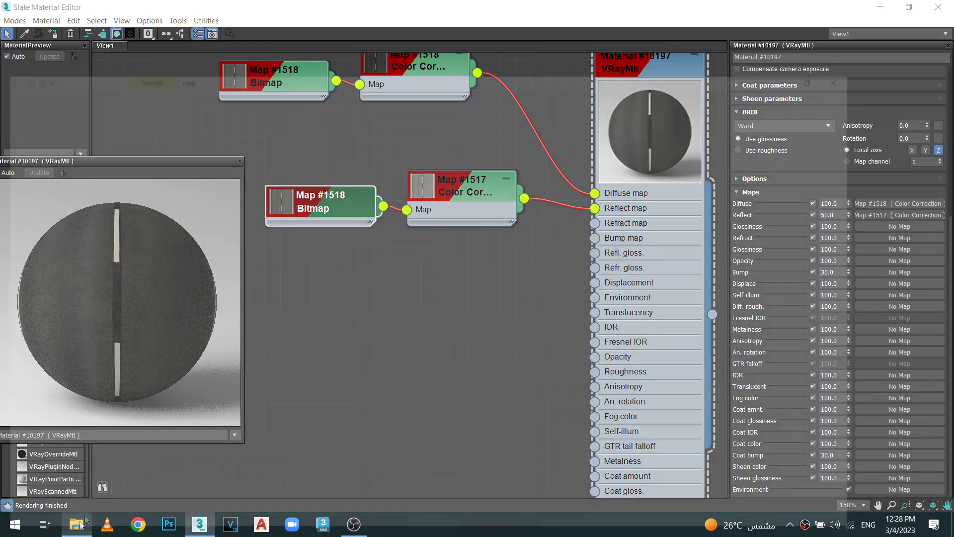
pyautogui.doubleClick(207, 156)
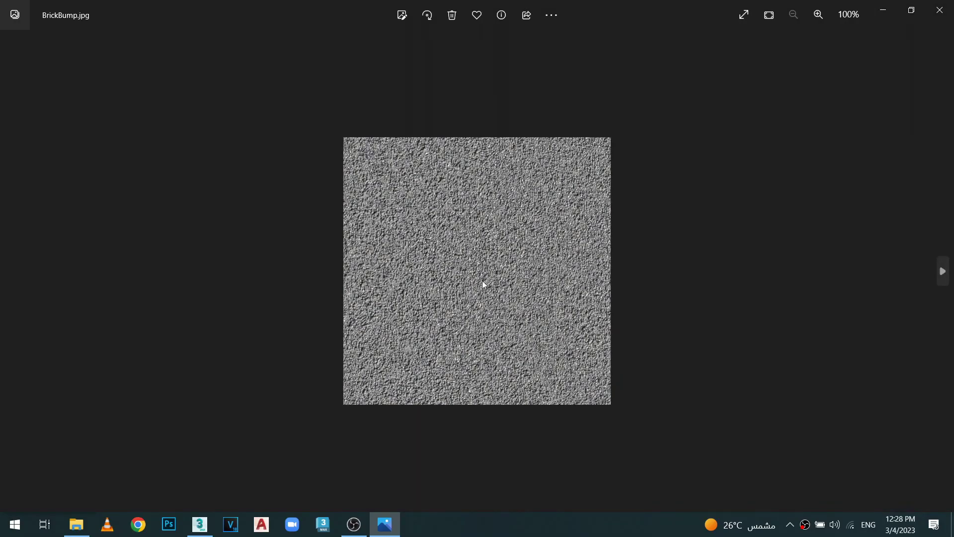
pyautogui.scroll(3, 482, 280)
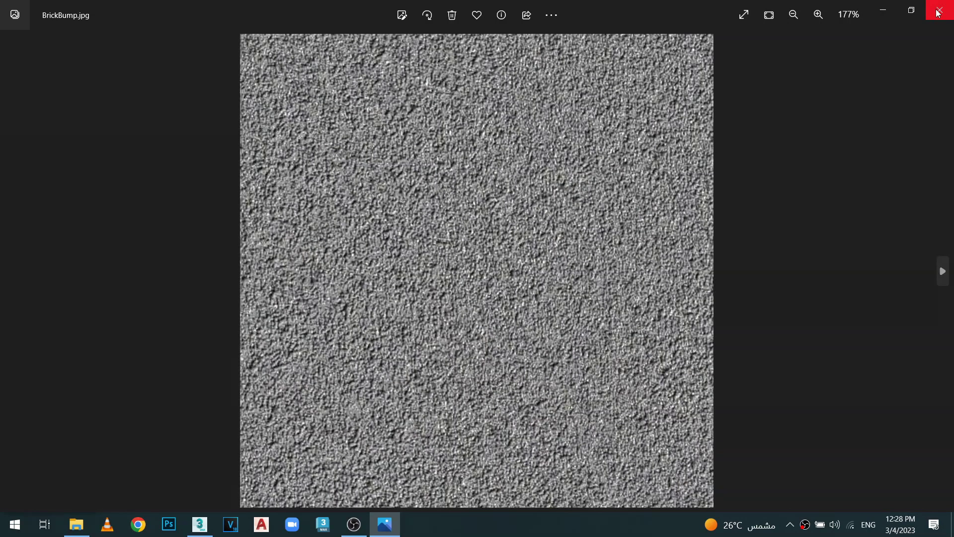
pyautogui.click(938, 12)
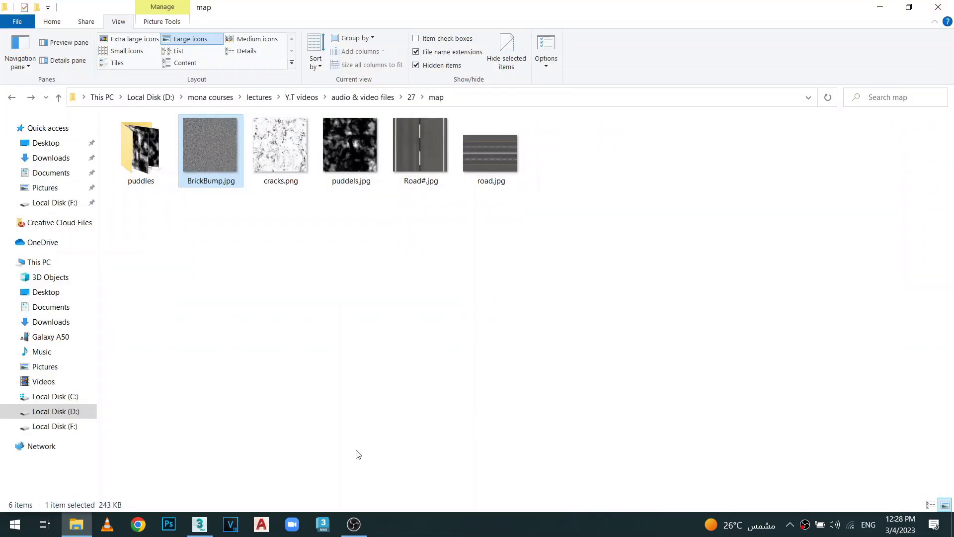
pyautogui.click(199, 524)
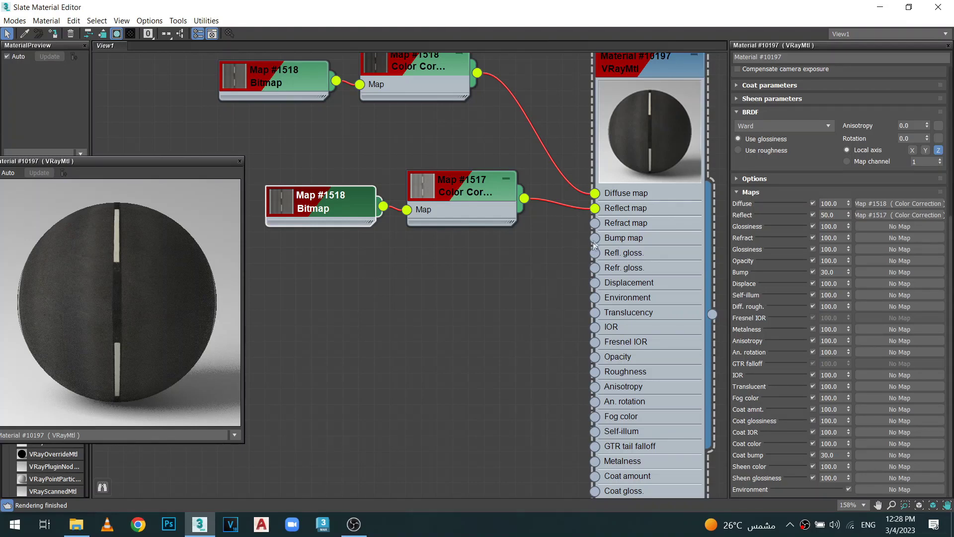
# - Wire a Bitmap loading BrickBump.jpg (Map #1520) into the Bump map slot
pyautogui.moveTo(595, 237); pyautogui.dragTo(508, 282)
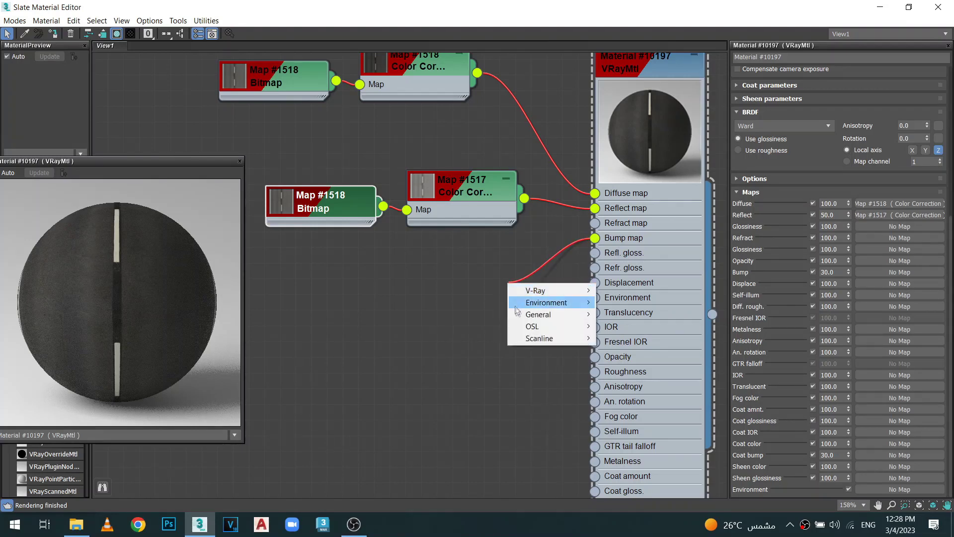
pyautogui.click(621, 33)
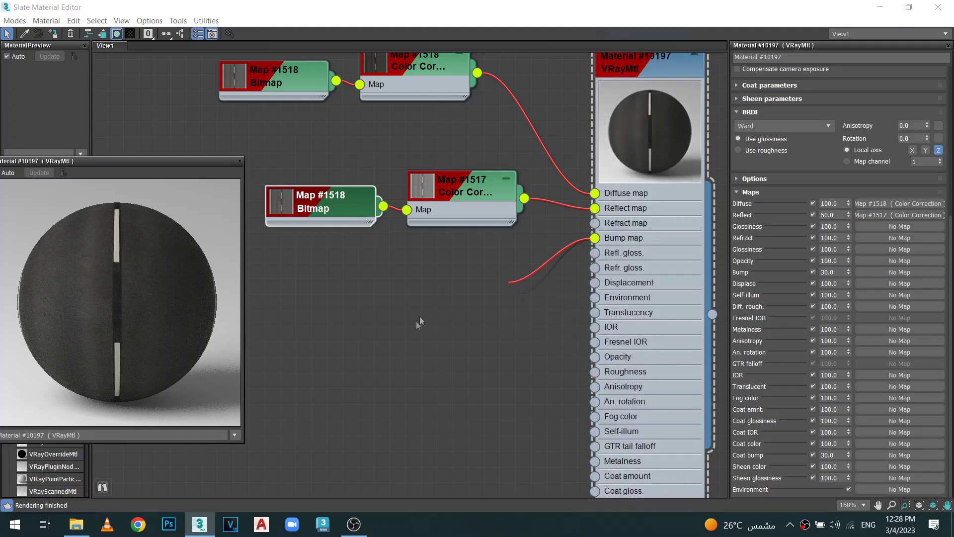
pyautogui.doubleClick(243, 142)
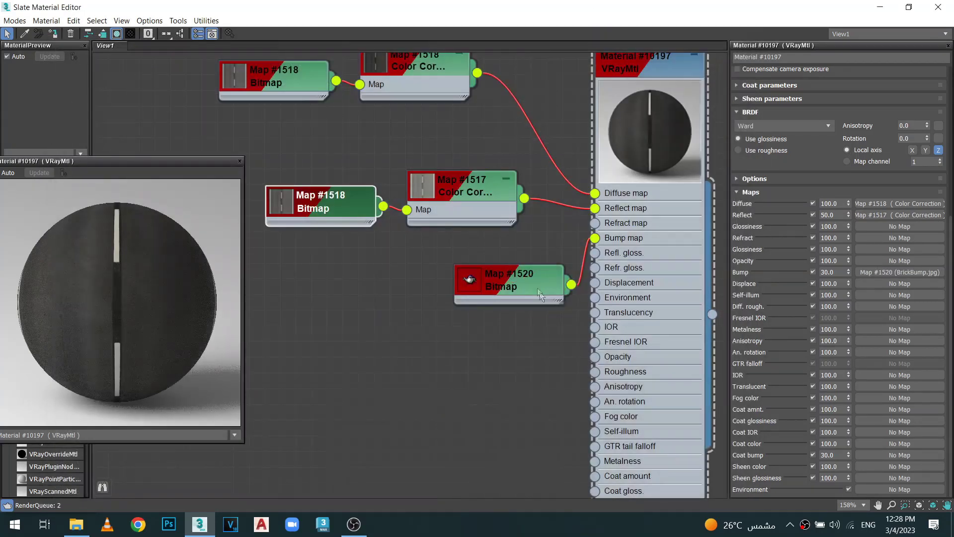
pyautogui.click(507, 282)
pyautogui.rightClick(507, 283)
pyautogui.click(417, 276)
pyautogui.moveTo(515, 279); pyautogui.dragTo(395, 280)
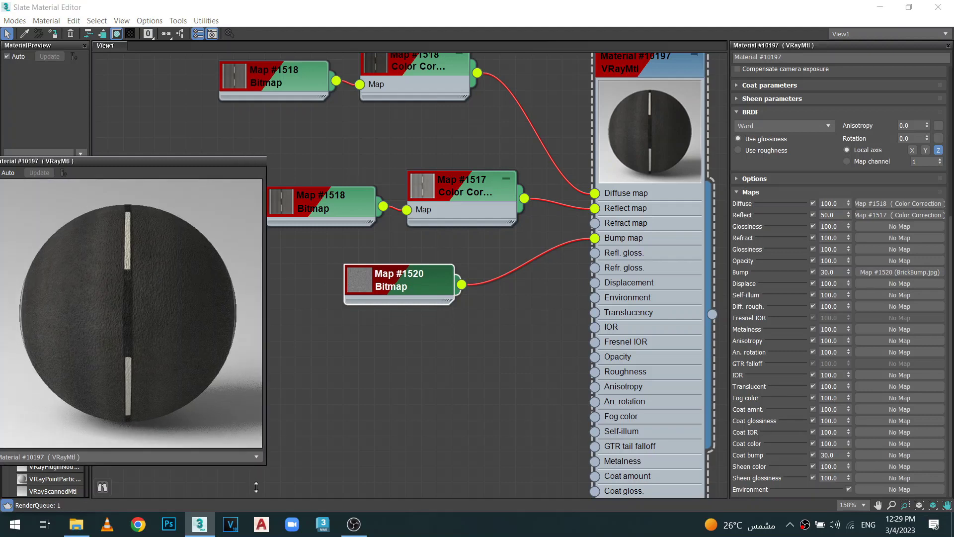
# - Lower the bump amount to 10 and tidy the Map #1520 node position
pyautogui.moveTo(243, 442); pyautogui.dragTo(295, 493)
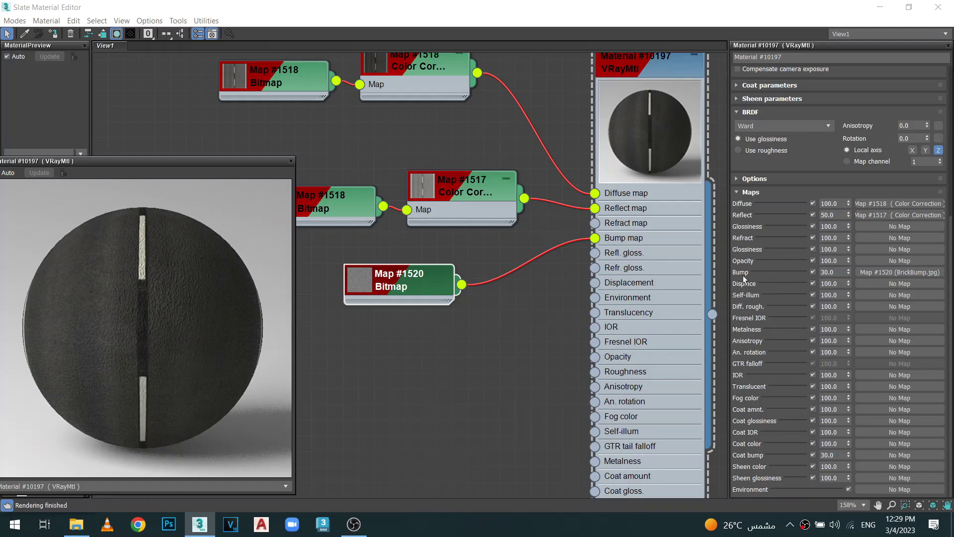
pyautogui.click(839, 273)
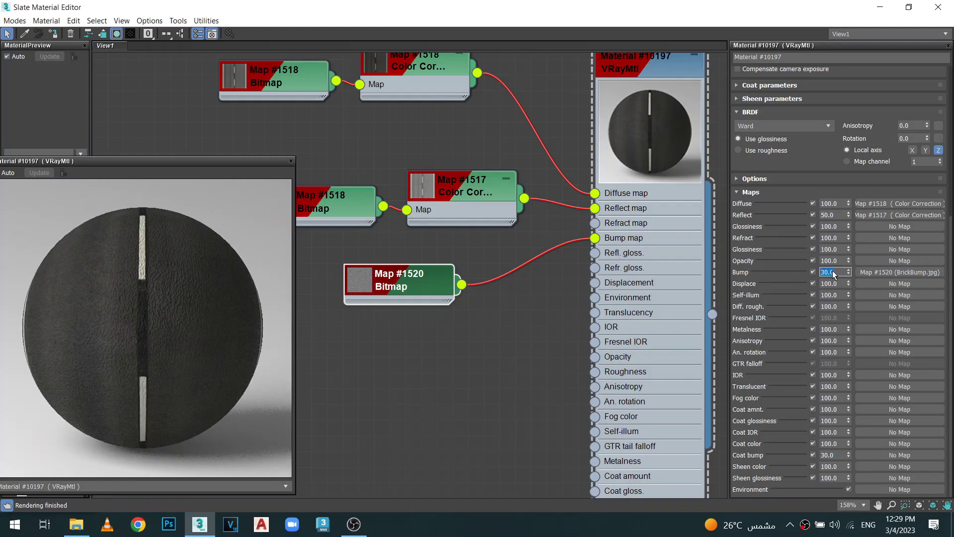
pyautogui.write('10')
pyautogui.press('Return')
pyautogui.moveTo(432, 284); pyautogui.dragTo(400, 269)
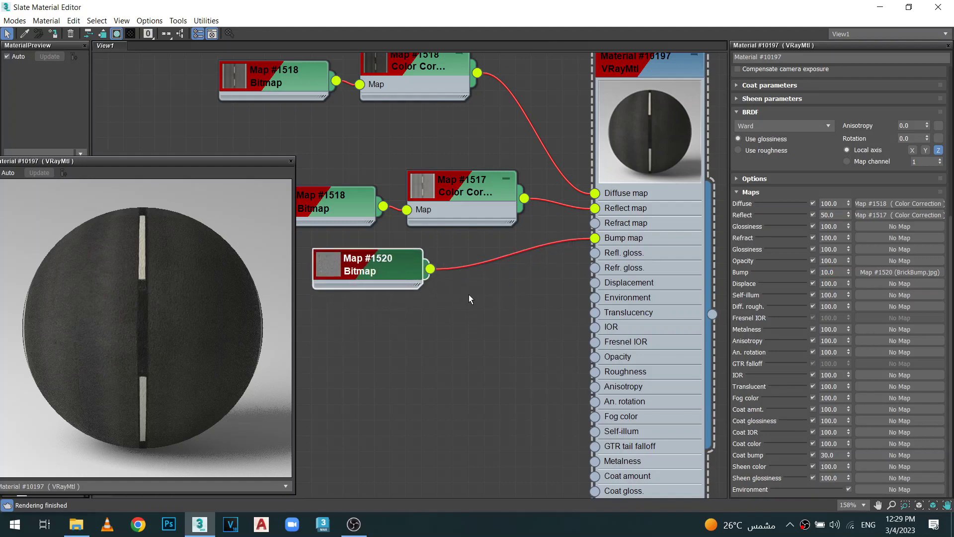
pyautogui.scroll(-1, 472, 255)
pyautogui.scroll(-3, 418, 255)
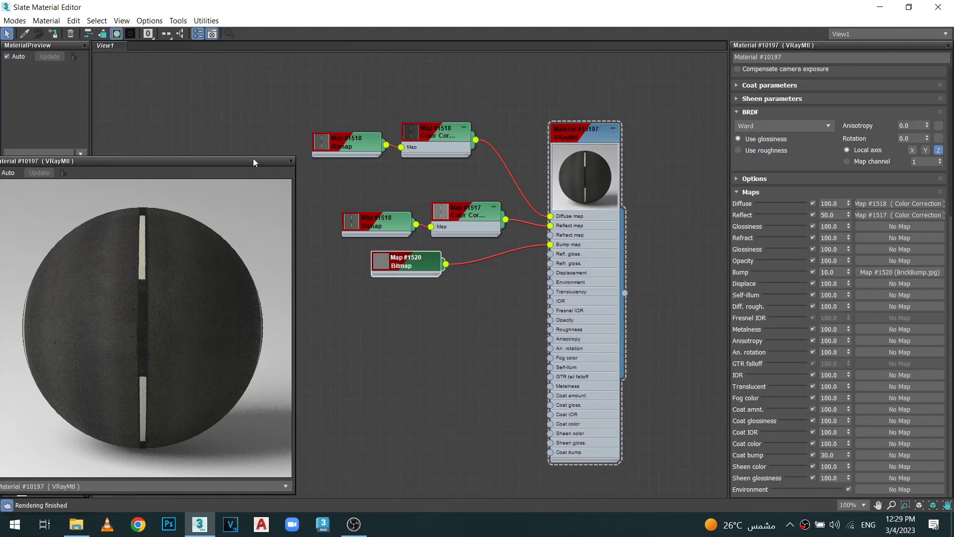
# - Assign the asphalt material to the selected road plane
pyautogui.moveTo(253, 159); pyautogui.dragTo(216, 205)
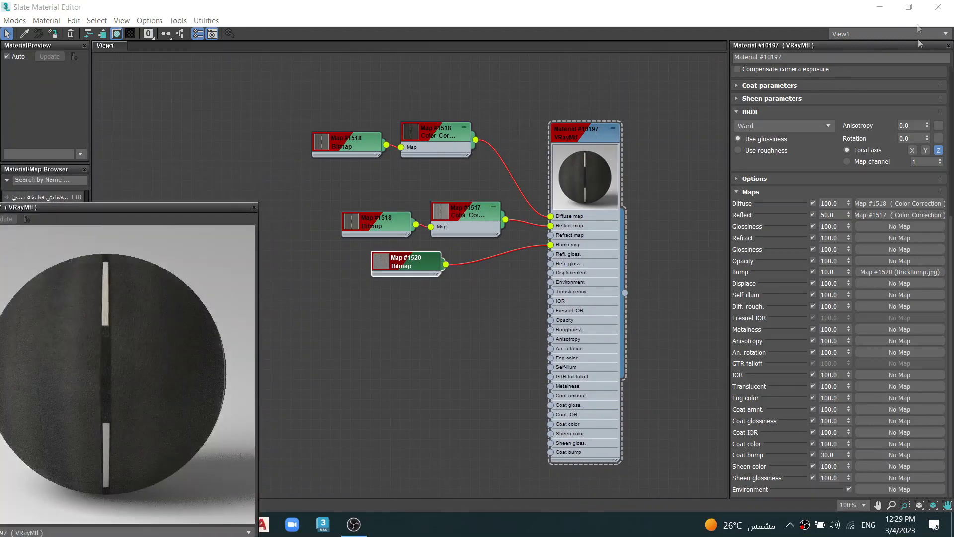
pyautogui.click(908, 6)
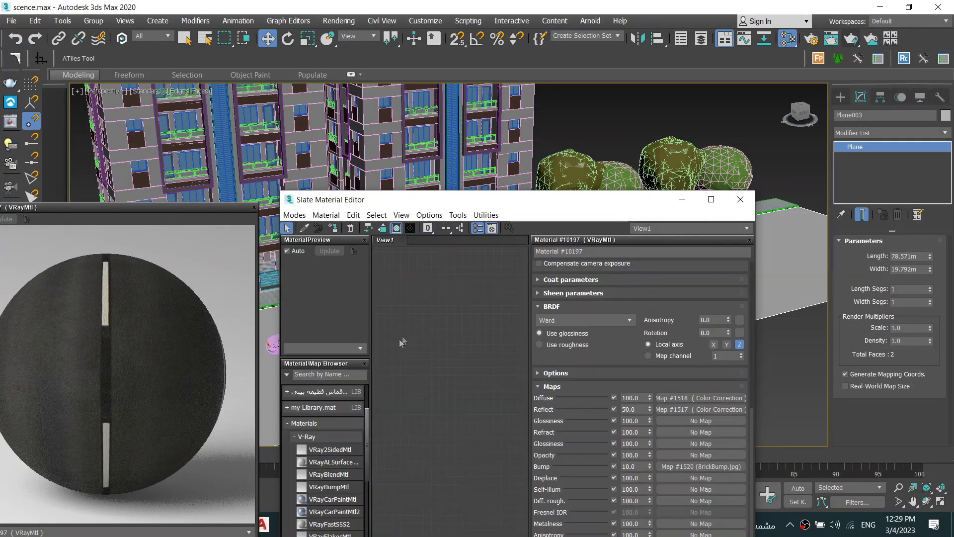
pyautogui.moveTo(528, 359); pyautogui.dragTo(460, 346, button='middle')
pyautogui.scroll(-2, 467, 323)
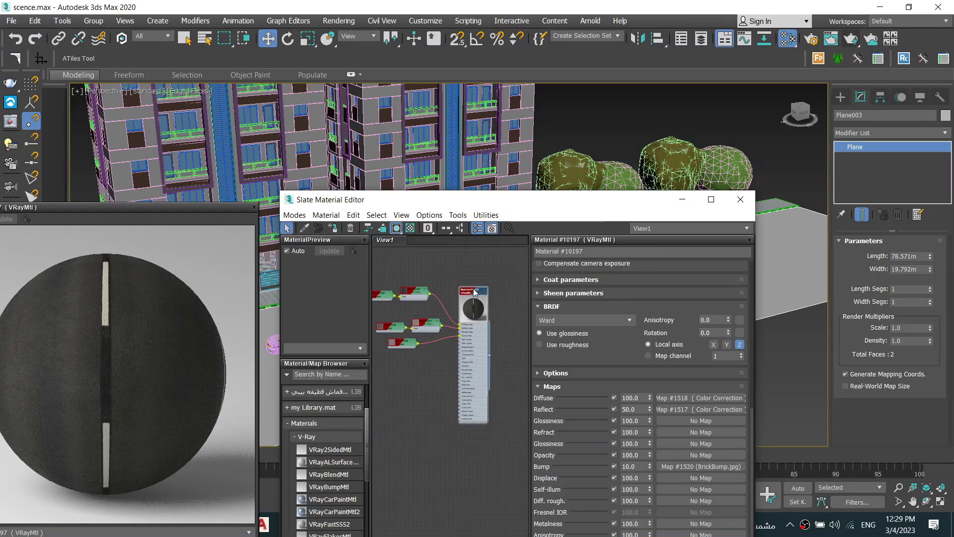
pyautogui.click(804, 254)
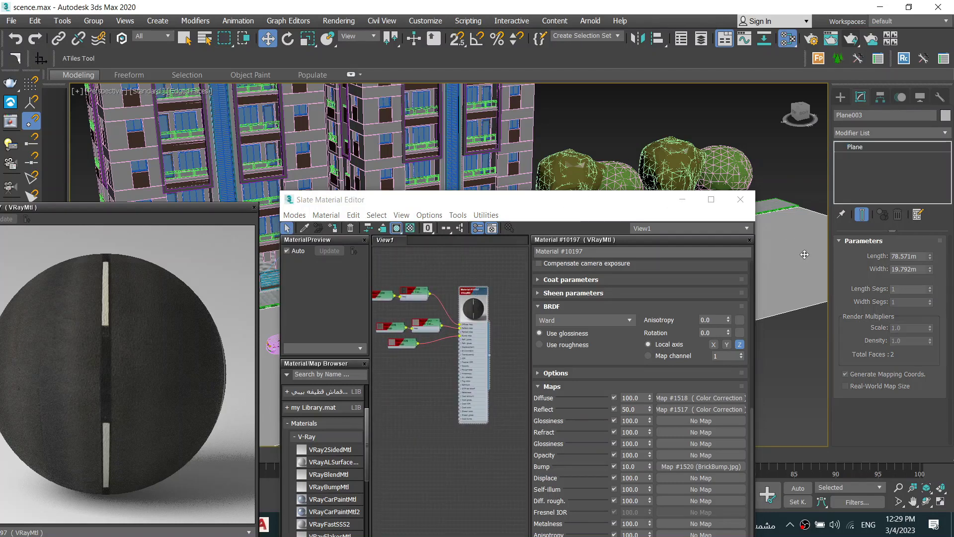
pyautogui.click(334, 228)
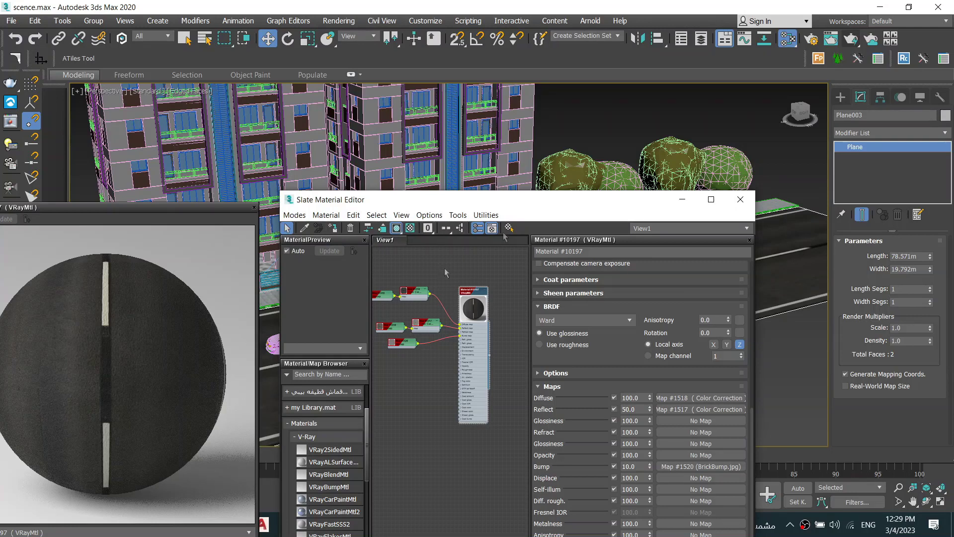
# - Add a UVW Map modifier to the road and set its length to 10m
pyautogui.moveTo(537, 204); pyautogui.dragTo(226, 389)
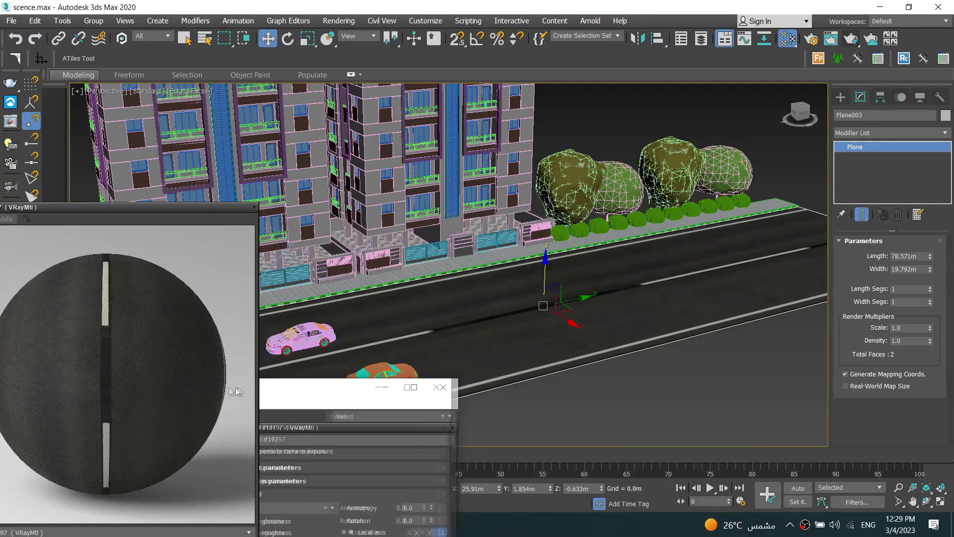
pyautogui.click(880, 133)
pyautogui.write('uvw')
pyautogui.press('Return')
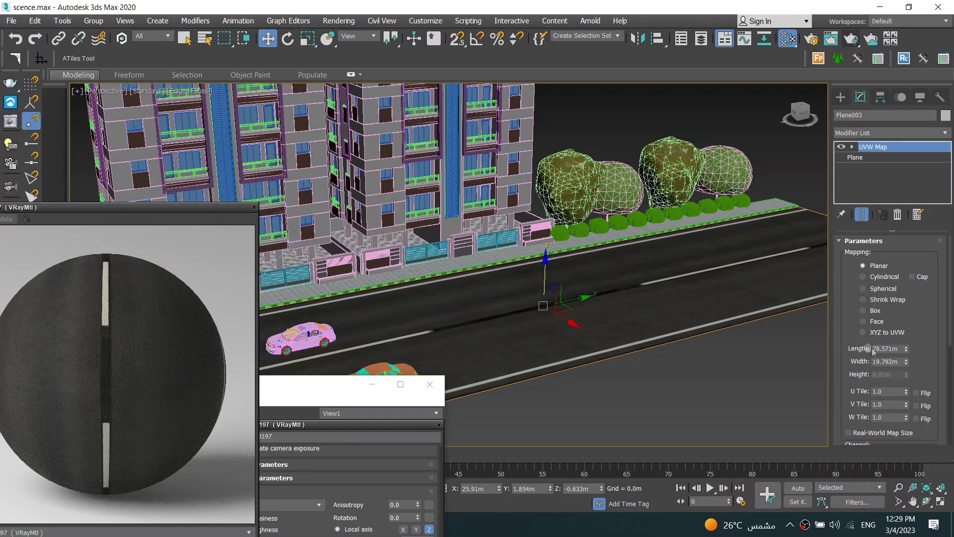
pyautogui.doubleClick(902, 348)
pyautogui.write('10')
pyautogui.press('Return')
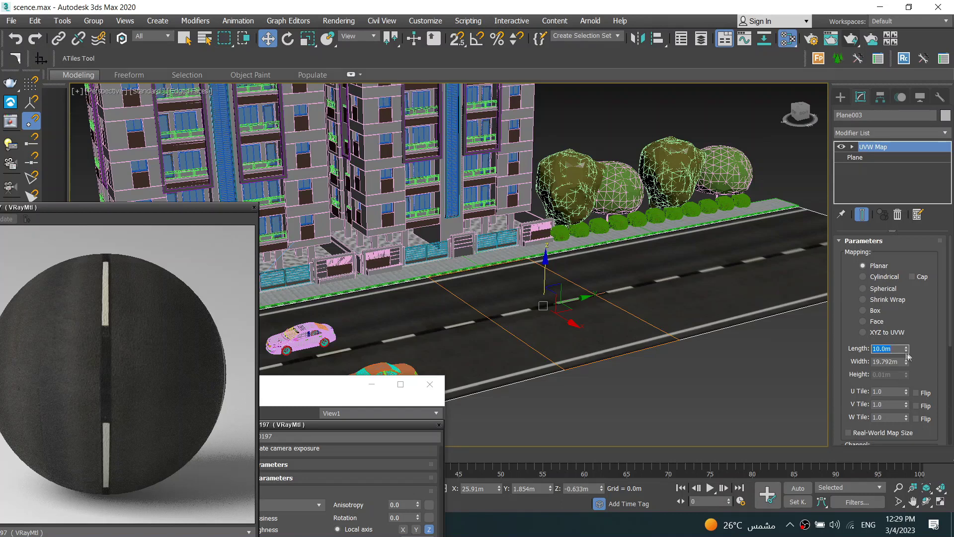
pyautogui.scroll(2, 571, 335)
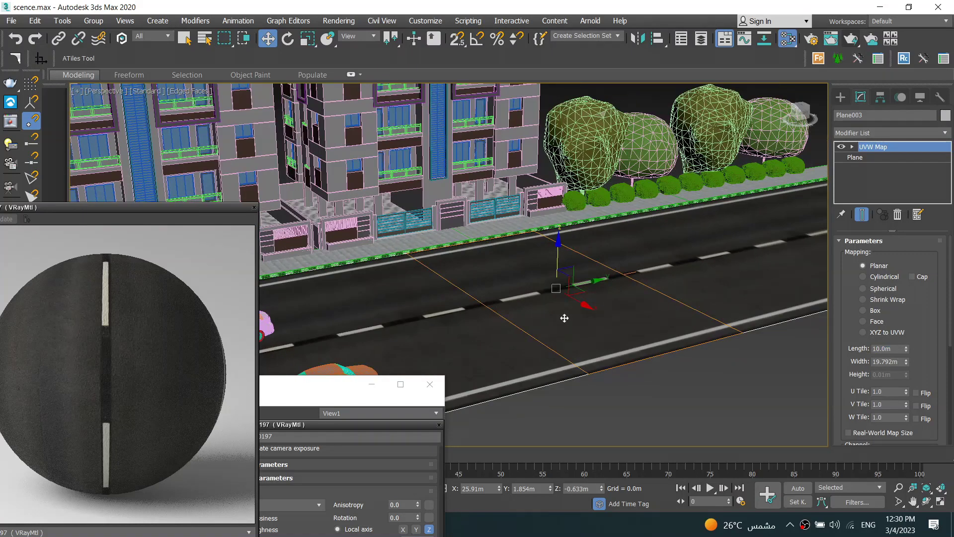
# - Select the UVW Map gizmo and slide it along the road
pyautogui.scroll(2, 589, 324)
pyautogui.click(852, 146)
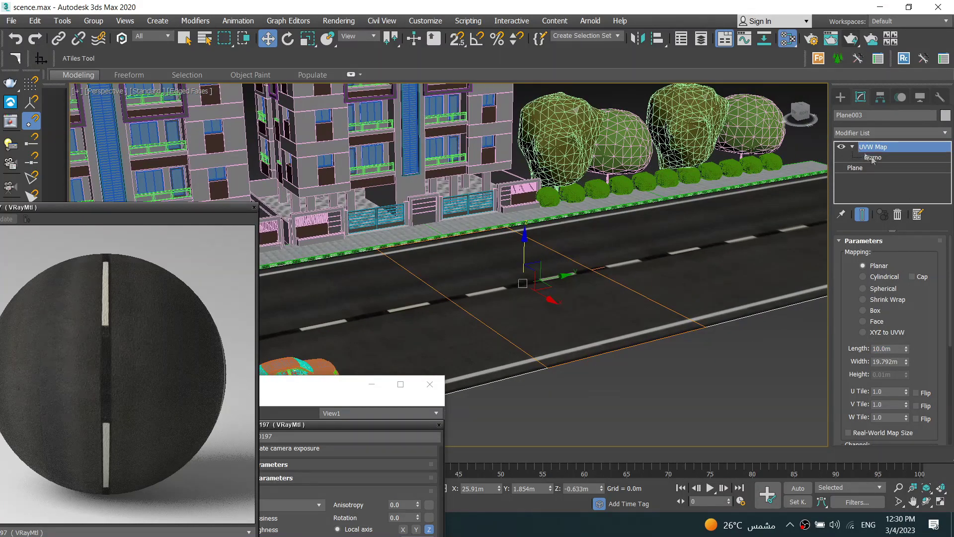
pyautogui.scroll(-3, 567, 305)
pyautogui.scroll(2, 567, 305)
pyautogui.scroll(2, 567, 305)
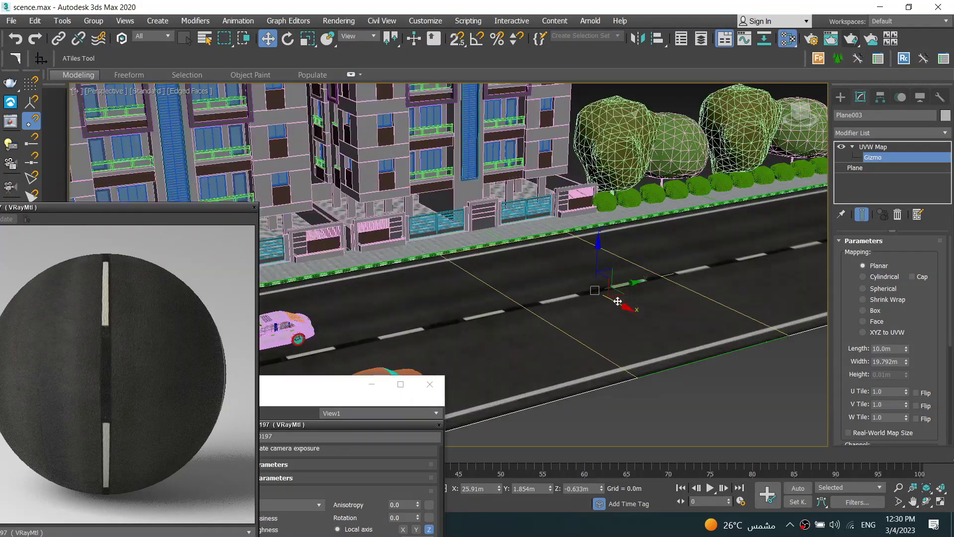
pyautogui.moveTo(627, 305); pyautogui.dragTo(533, 235)
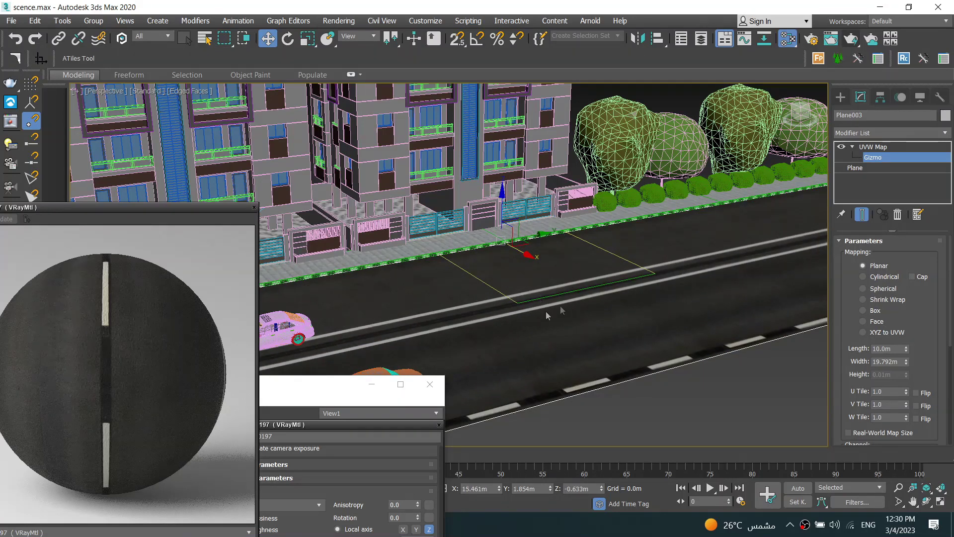
pyautogui.scroll(-3, 528, 300)
pyautogui.scroll(-2, 571, 332)
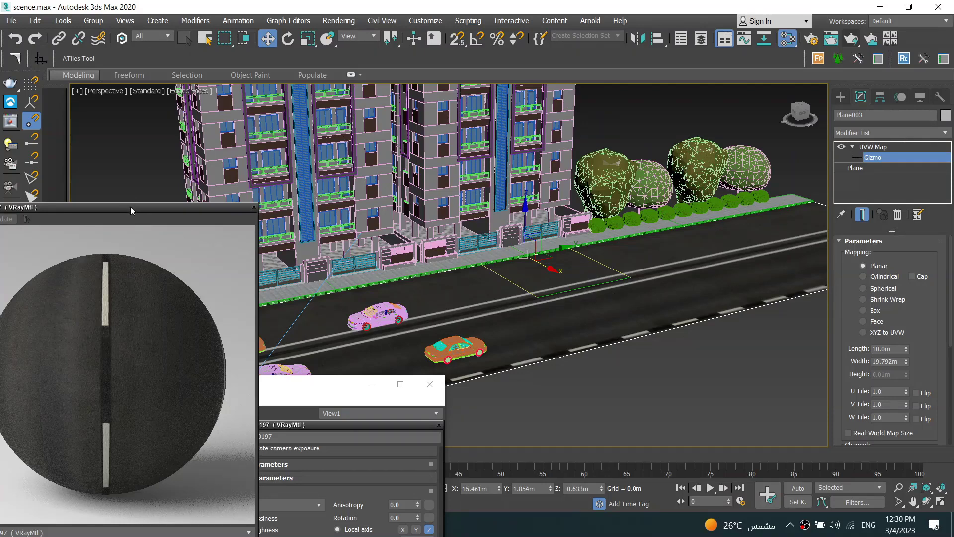
pyautogui.moveTo(132, 202); pyautogui.dragTo(133, 365)
pyautogui.scroll(-3, 516, 333)
pyautogui.scroll(1, 516, 331)
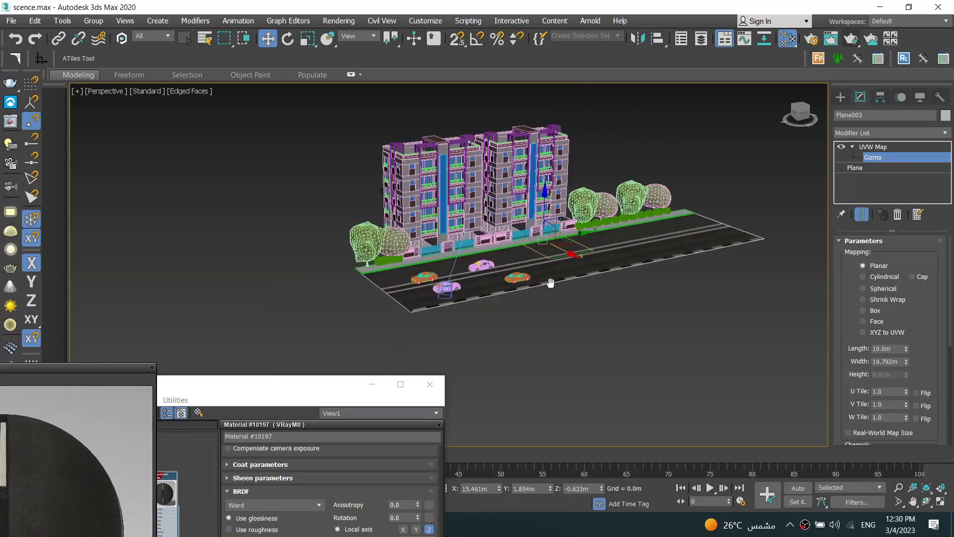
pyautogui.scroll(2, 565, 263)
pyautogui.scroll(1, 552, 270)
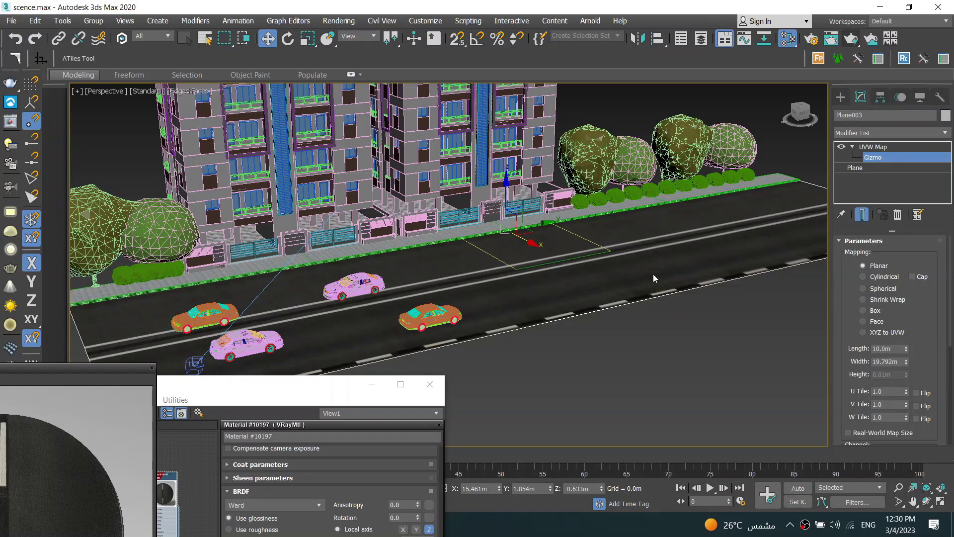
# - Set the UVW Map width to 10m
pyautogui.doubleClick(902, 362)
pyautogui.write('20')
pyautogui.press('Return')
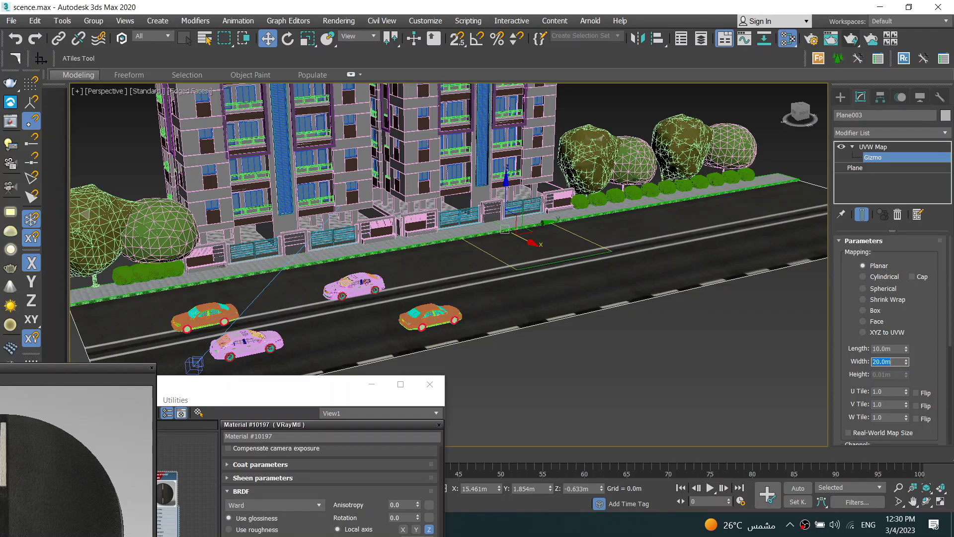
pyautogui.moveTo(906, 364); pyautogui.dragTo(898, 383)
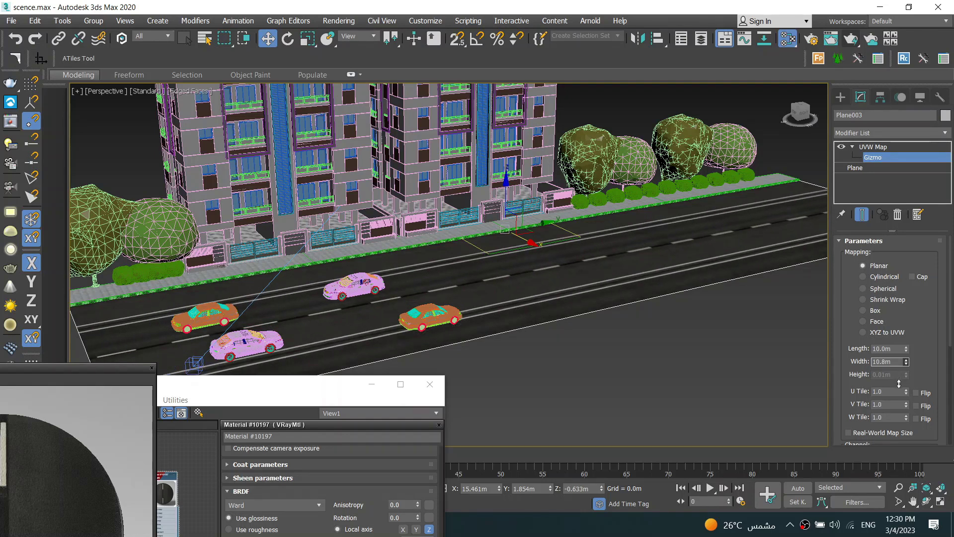
pyautogui.write('10')
pyautogui.press('Return')
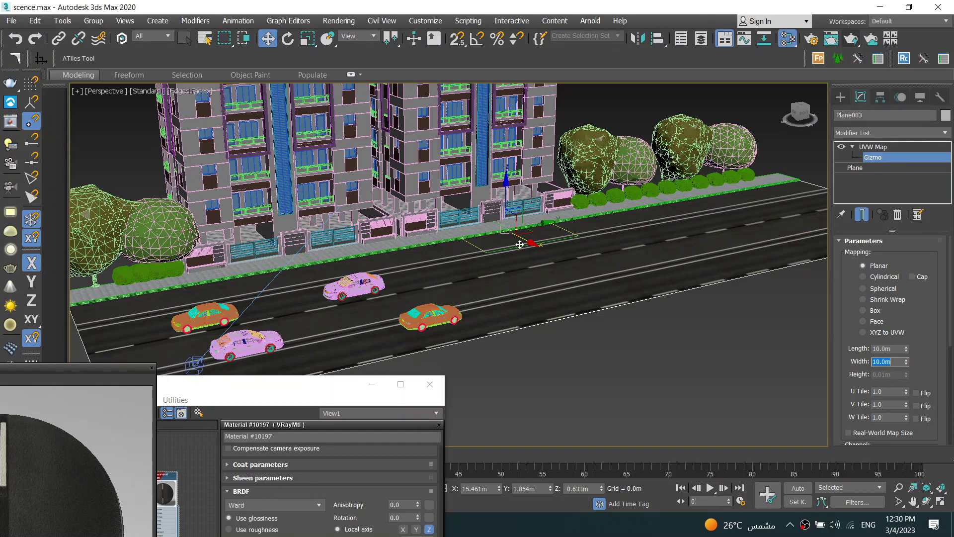
# - Reposition the mapping gizmo on the road and orbit to view road and cars
pyautogui.moveTo(527, 244); pyautogui.dragTo(557, 281)
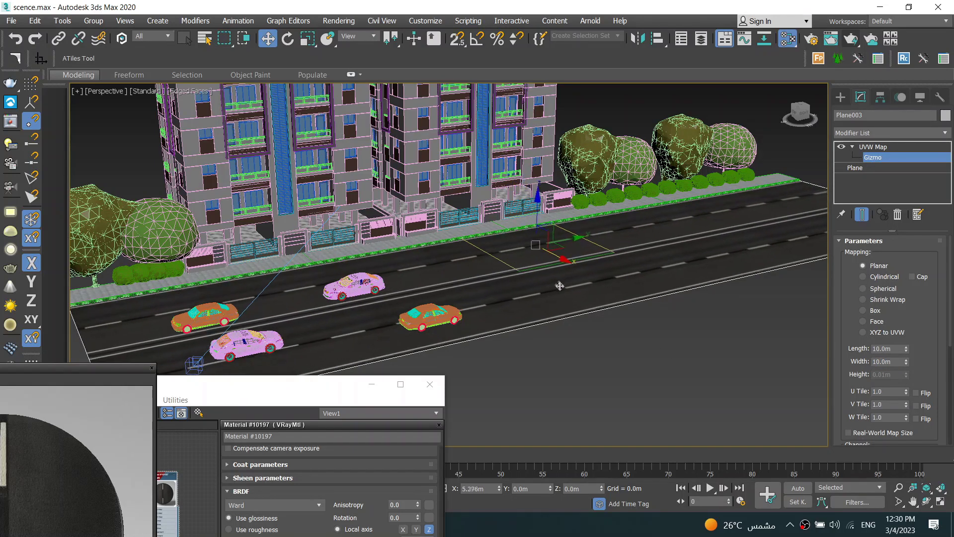
pyautogui.scroll(3, 504, 280)
pyautogui.moveTo(504, 281); pyautogui.dragTo(505, 292, button='middle')
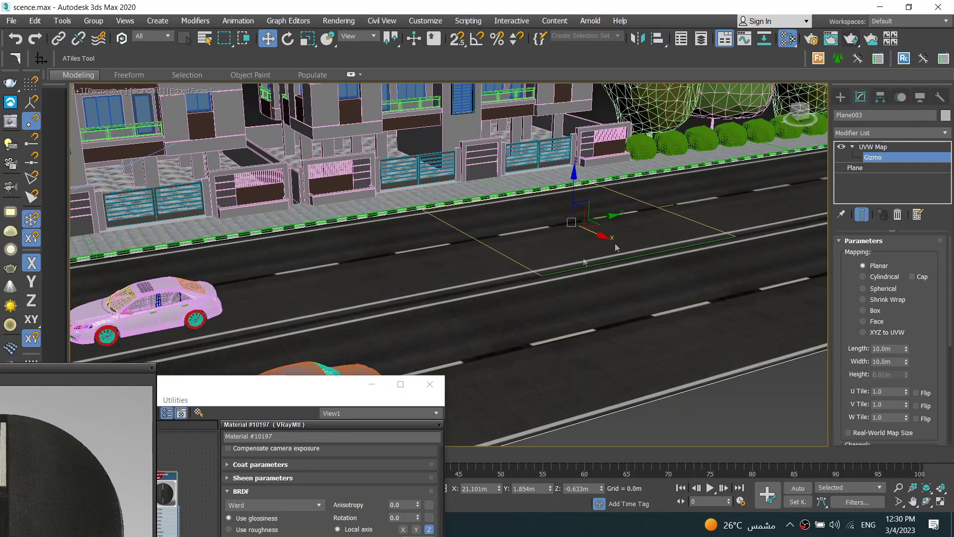
pyautogui.moveTo(606, 235); pyautogui.dragTo(599, 240)
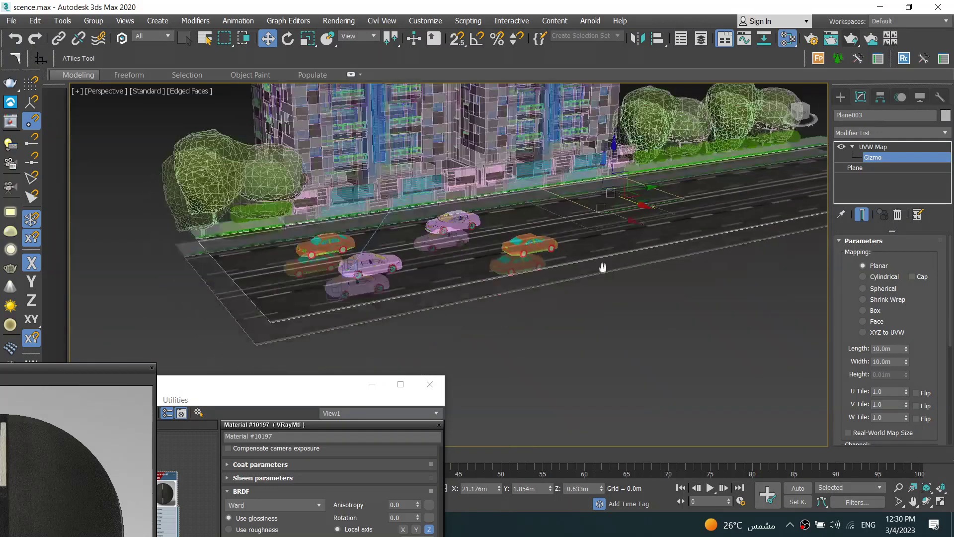
pyautogui.moveTo(600, 240)
pyautogui.keyDown('alt'); pyautogui.mouseDown(button='middle')
pyautogui.moveTo(528, 238)
pyautogui.moveTo(471, 287)
pyautogui.mouseUp(button='middle'); pyautogui.keyUp('alt')
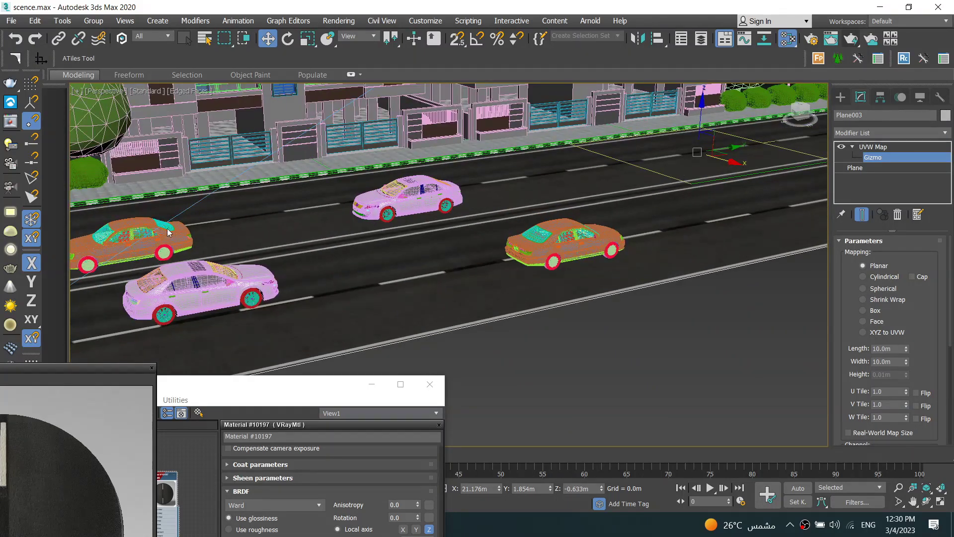
pyautogui.scroll(-5, 506, 282)
pyautogui.scroll(2, 539, 281)
pyautogui.scroll(2, 539, 282)
pyautogui.scroll(2, 492, 300)
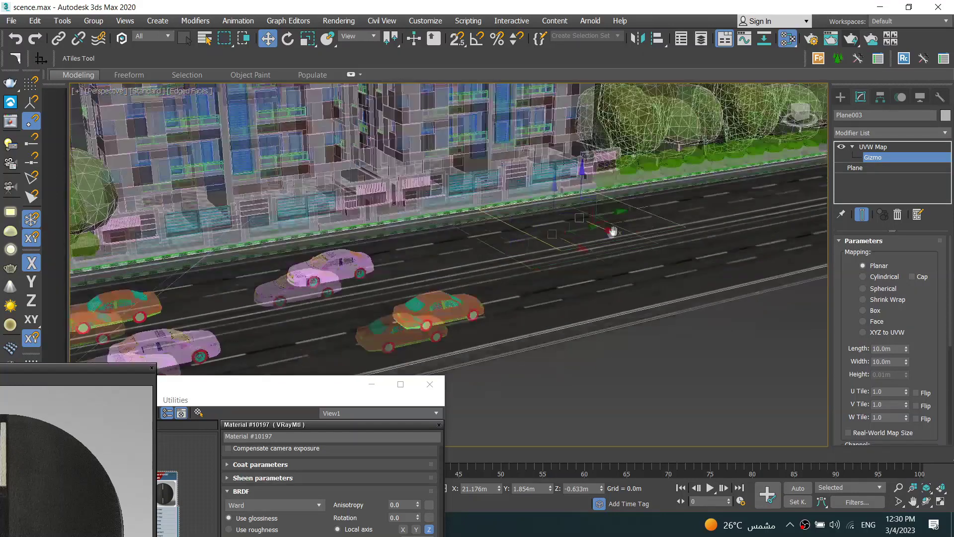
pyautogui.scroll(1, 613, 228)
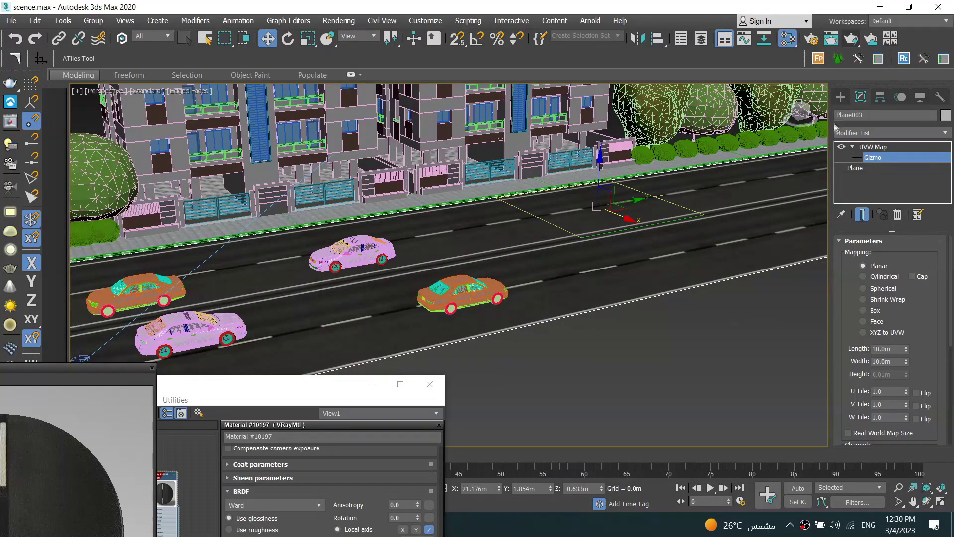
# - Reopen the Slate editor and open the settings of the BrickBump.jpg bitmap node (Map #1520)
pyautogui.doubleClick(230, 391)
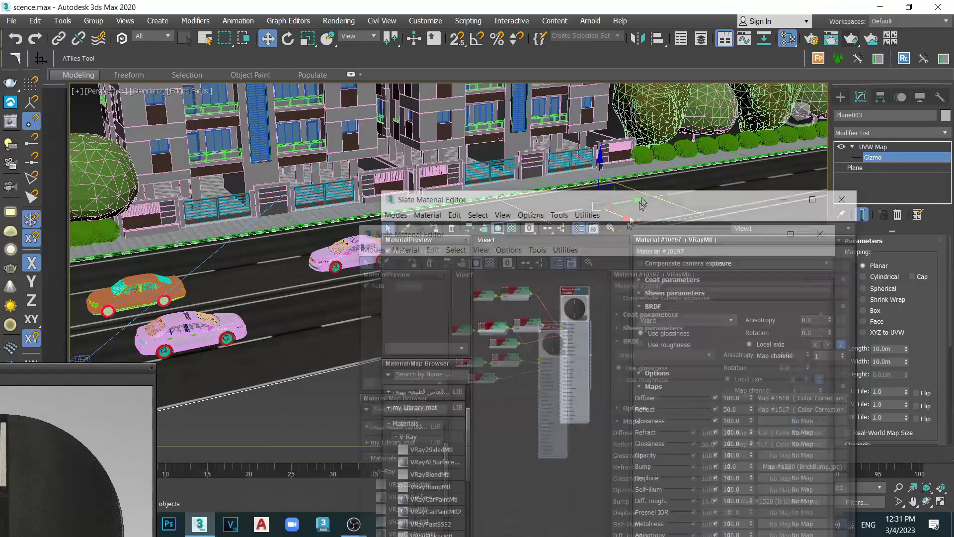
pyautogui.scroll(2, 636, 252)
pyautogui.scroll(2, 639, 253)
pyautogui.scroll(2, 641, 253)
pyautogui.scroll(1, 646, 254)
pyautogui.moveTo(646, 254); pyautogui.dragTo(514, 263, button='middle')
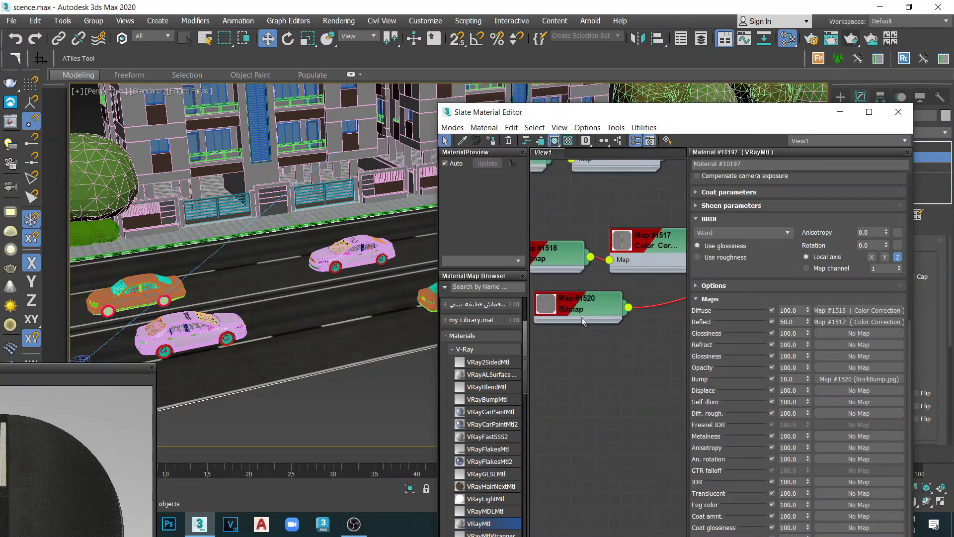
pyautogui.doubleClick(551, 304)
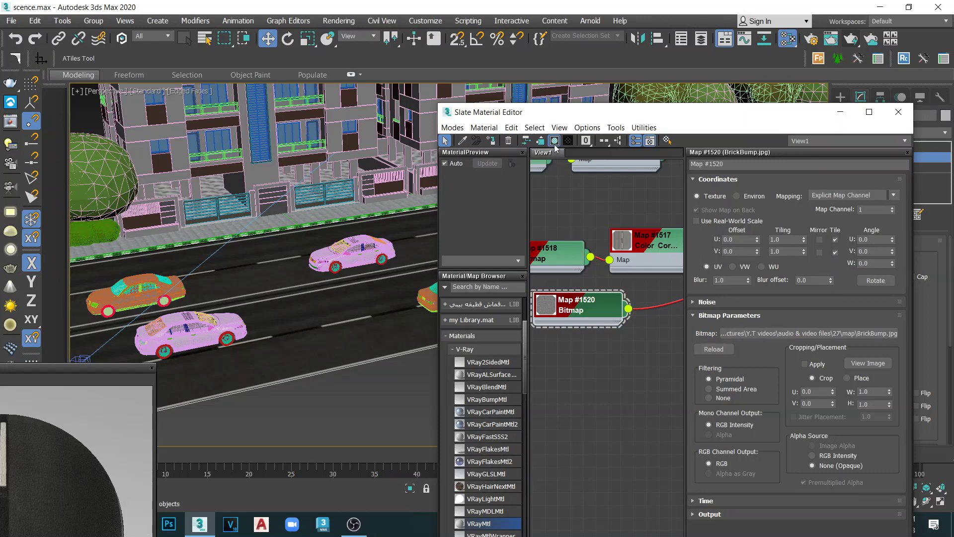
# - Enable Show Shaded Material in Viewport so the BrickBump texture shows on the road
pyautogui.click(555, 142)
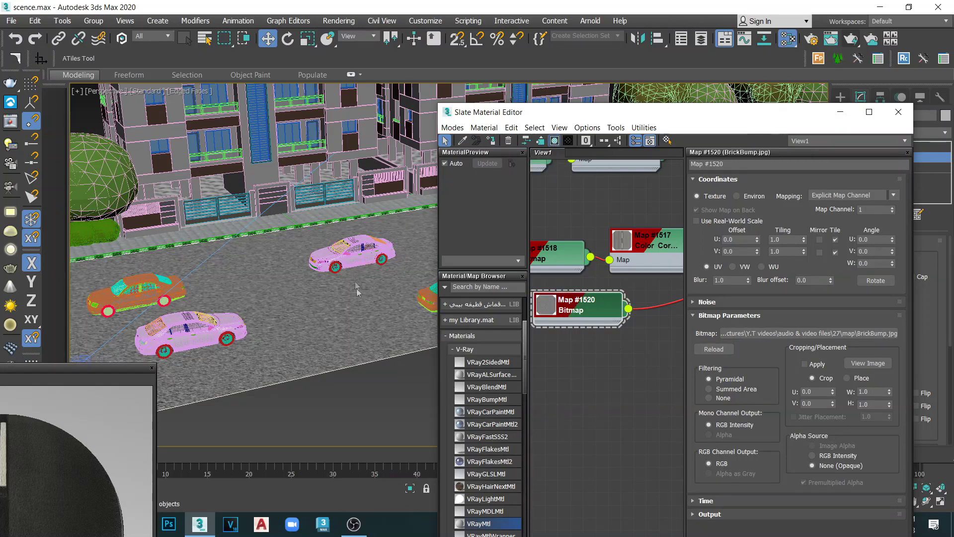
pyautogui.moveTo(546, 112); pyautogui.dragTo(445, 88)
pyautogui.scroll(3, 351, 341)
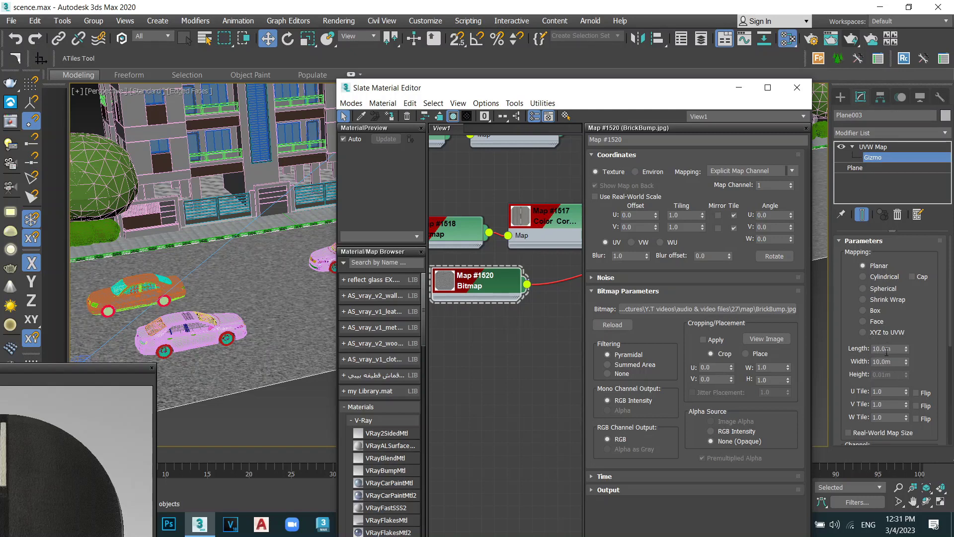
pyautogui.moveTo(527, 216)
pyautogui.mouseDown(button='middle')
pyautogui.moveTo(495, 282)
pyautogui.moveTo(521, 242)
pyautogui.mouseUp(button='middle')
pyautogui.moveTo(500, 296); pyautogui.dragTo(536, 281, button='middle')
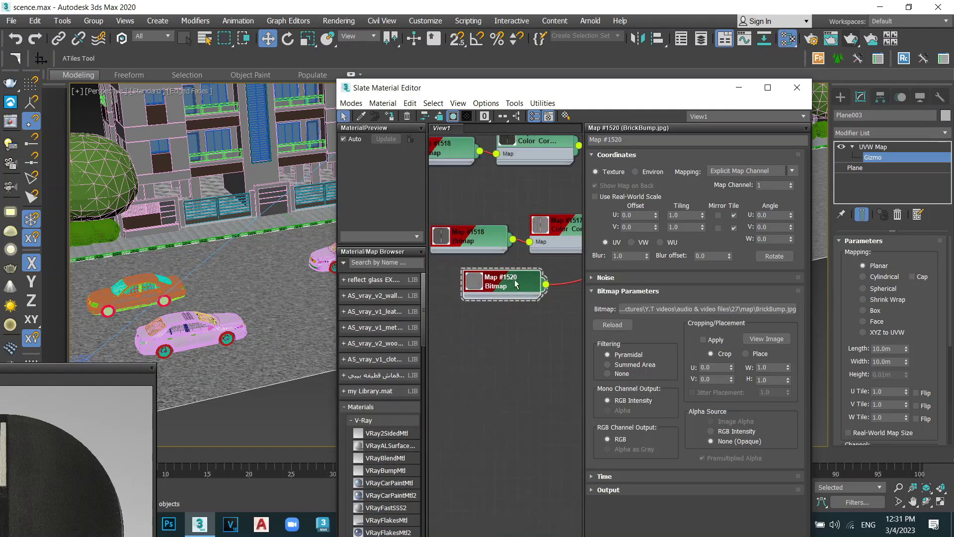
# - Set the BrickBump bitmap's Tiling U and V to 5.0, after briefly trying 3
pyautogui.doubleClick(686, 215)
pyautogui.write('3')
pyautogui.press('Return')
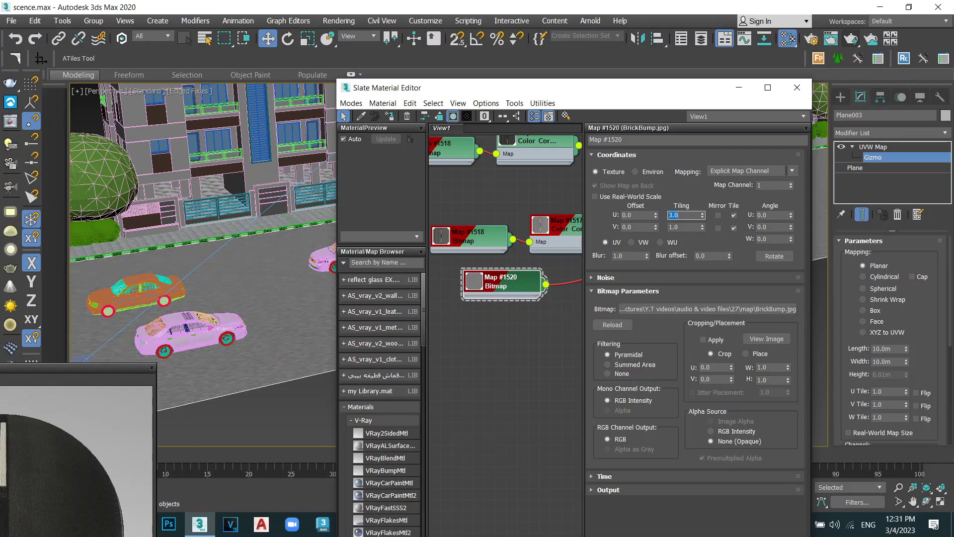
pyautogui.doubleClick(684, 226)
pyautogui.write('3')
pyautogui.scroll(5, 229, 284)
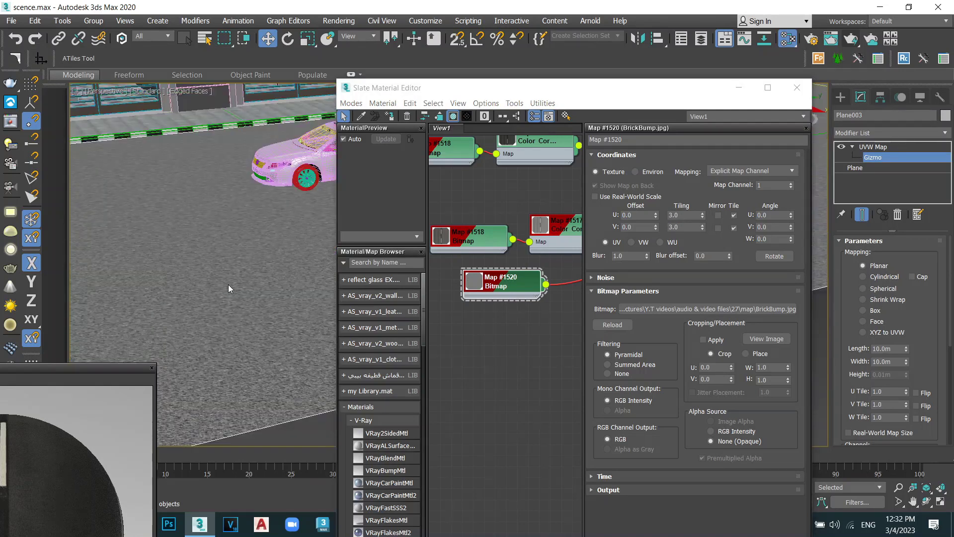
pyautogui.scroll(2, 243, 279)
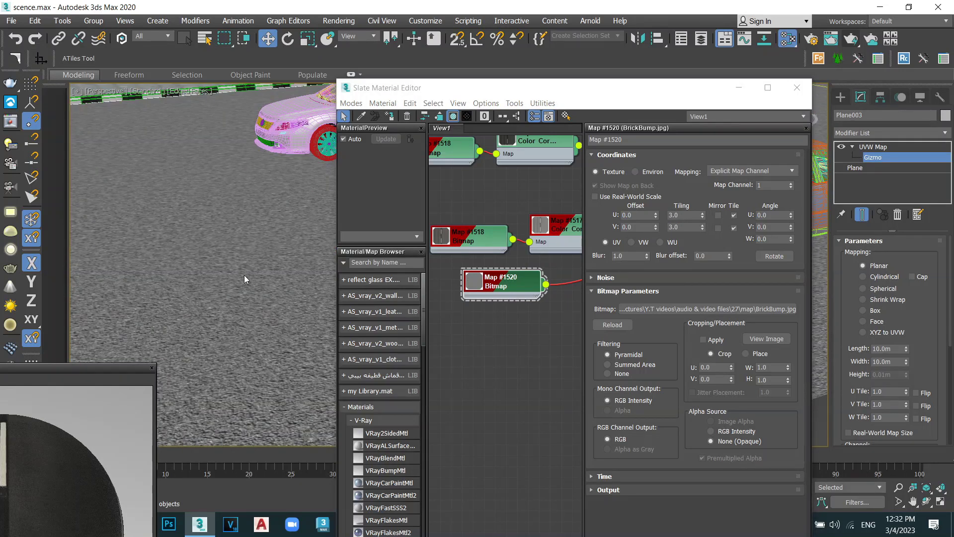
pyautogui.doubleClick(681, 215)
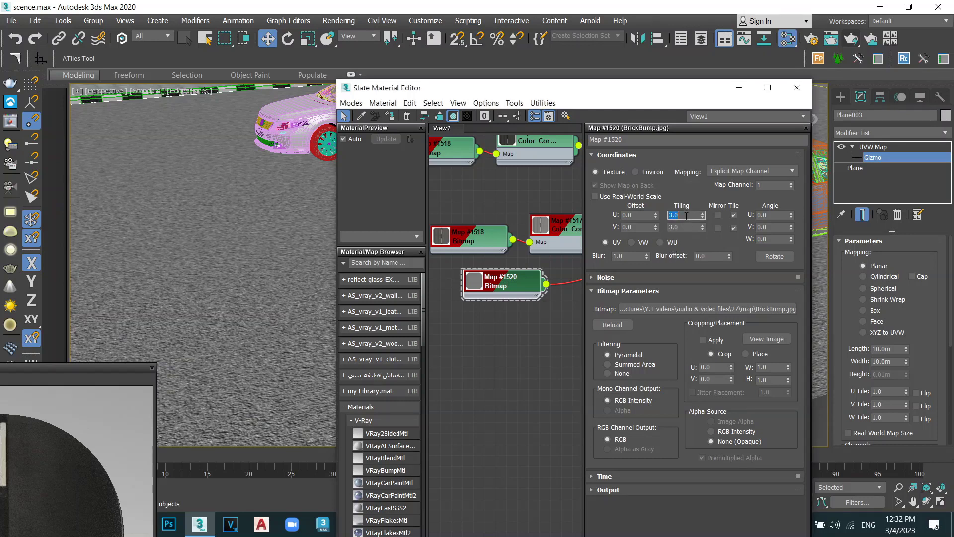
pyautogui.write('5')
pyautogui.press('Return')
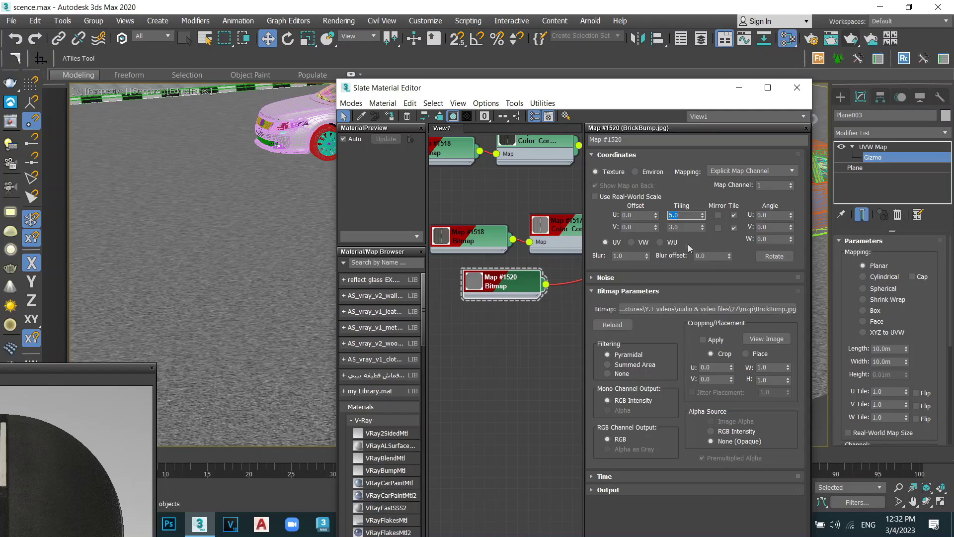
pyautogui.press('Tab')
pyautogui.write('5')
pyautogui.press('Return')
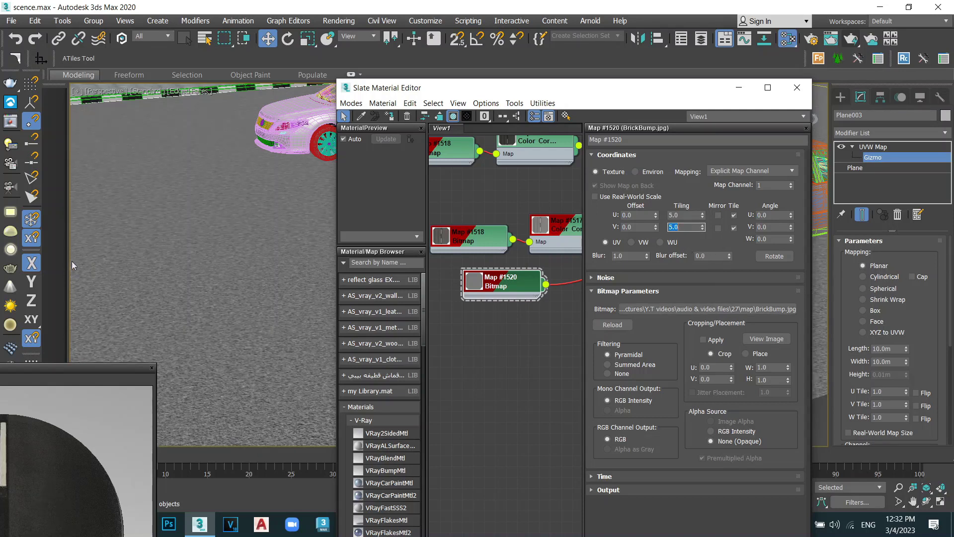
# - Maximize the Slate editor and fit all nodes in view with a larger material preview
pyautogui.moveTo(633, 93); pyautogui.dragTo(538, 119)
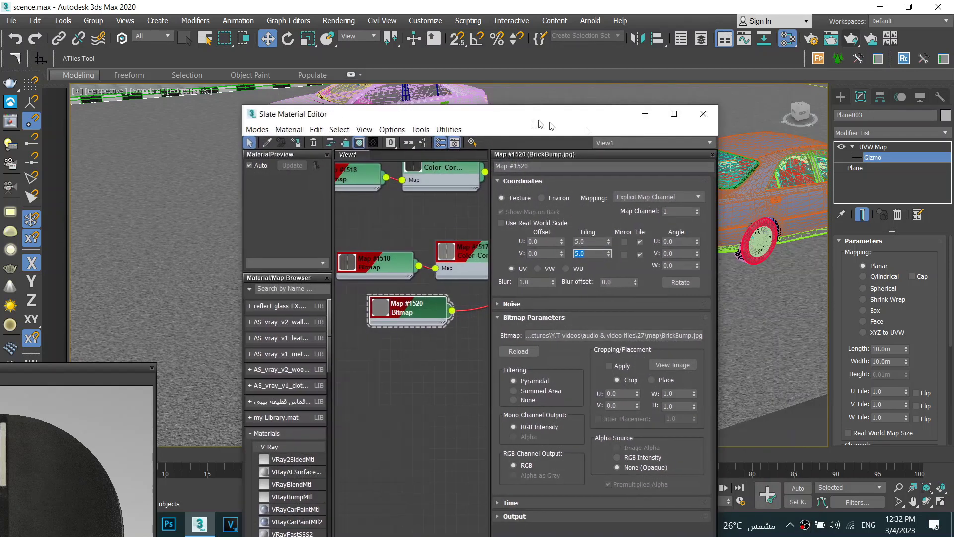
pyautogui.click(674, 114)
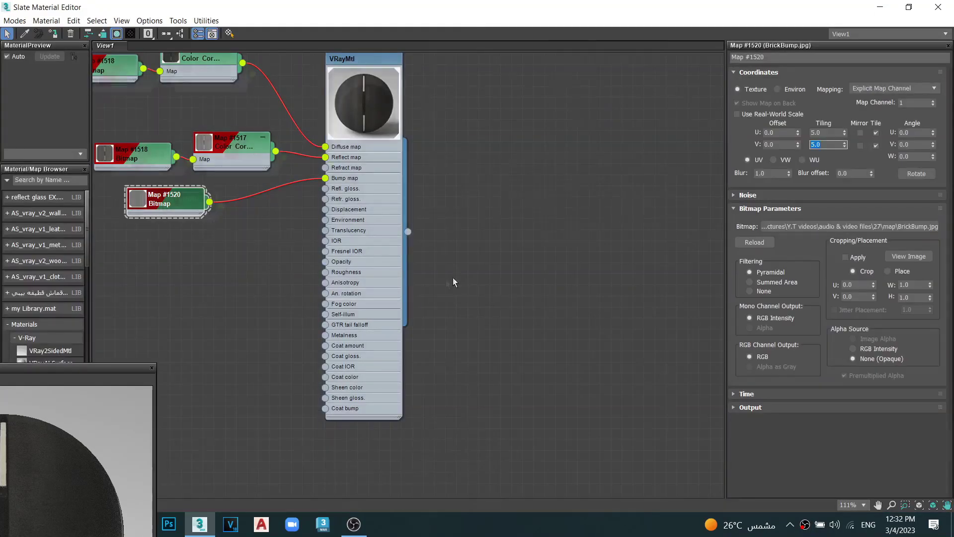
pyautogui.press('z')
pyautogui.moveTo(368, 309); pyautogui.dragTo(366, 308)
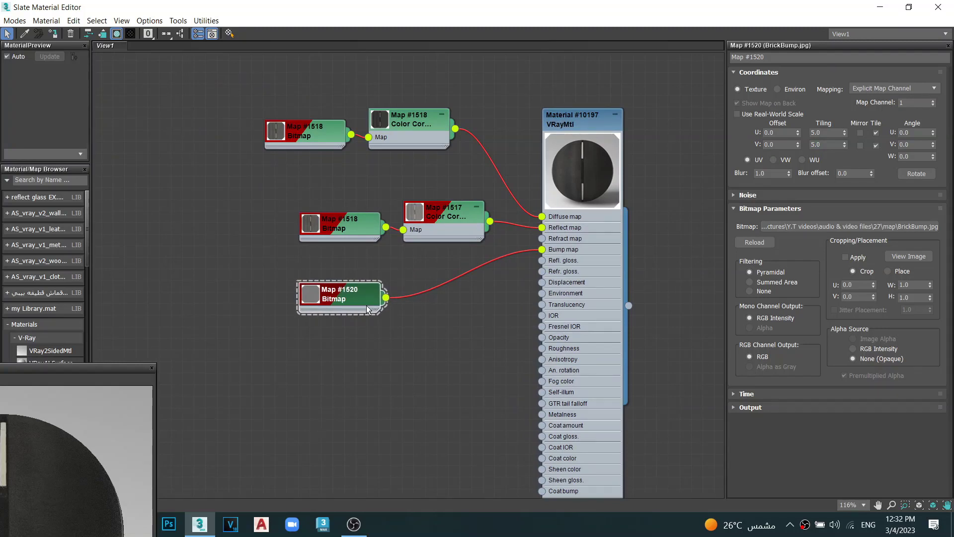
pyautogui.moveTo(120, 369); pyautogui.dragTo(227, 178)
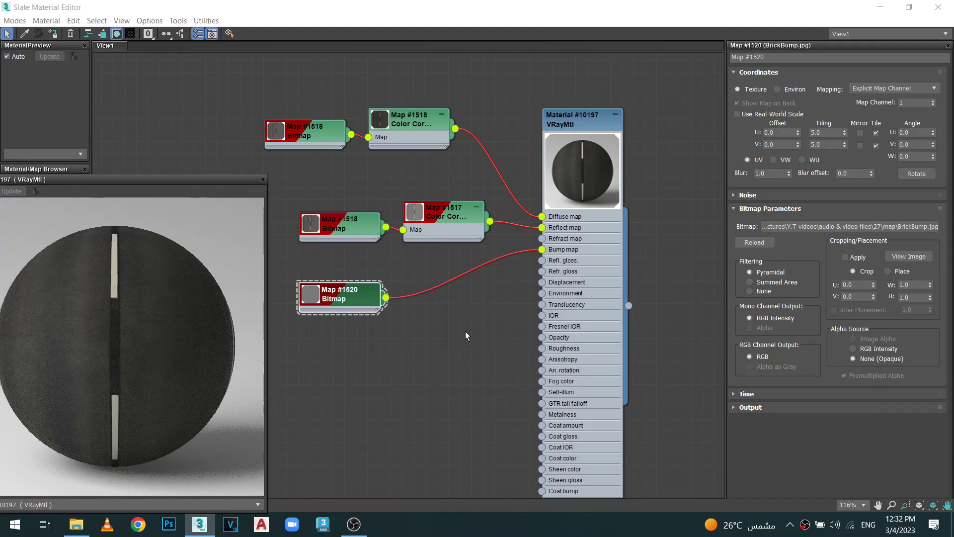
# - Change the Bump map wire's map type to Mix
pyautogui.rightClick(461, 272)
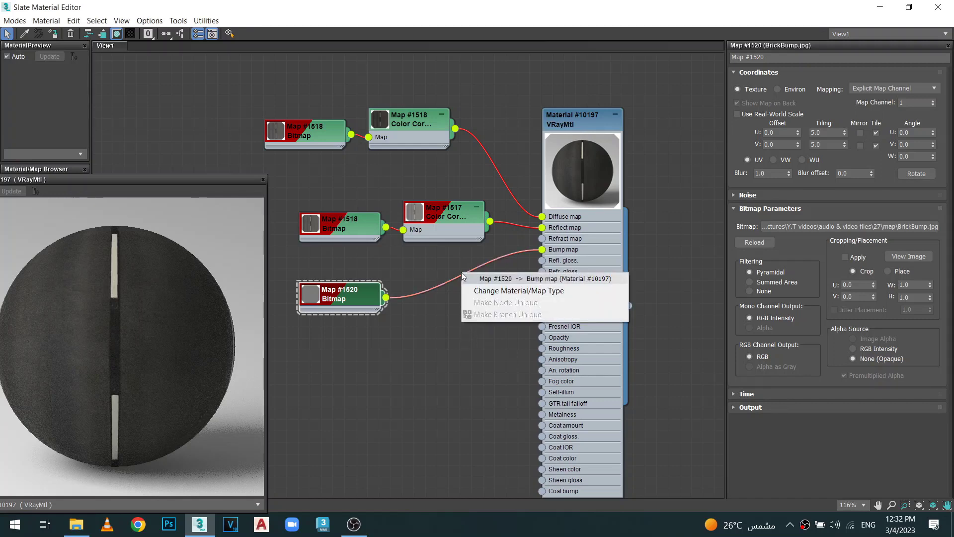
pyautogui.click(472, 291)
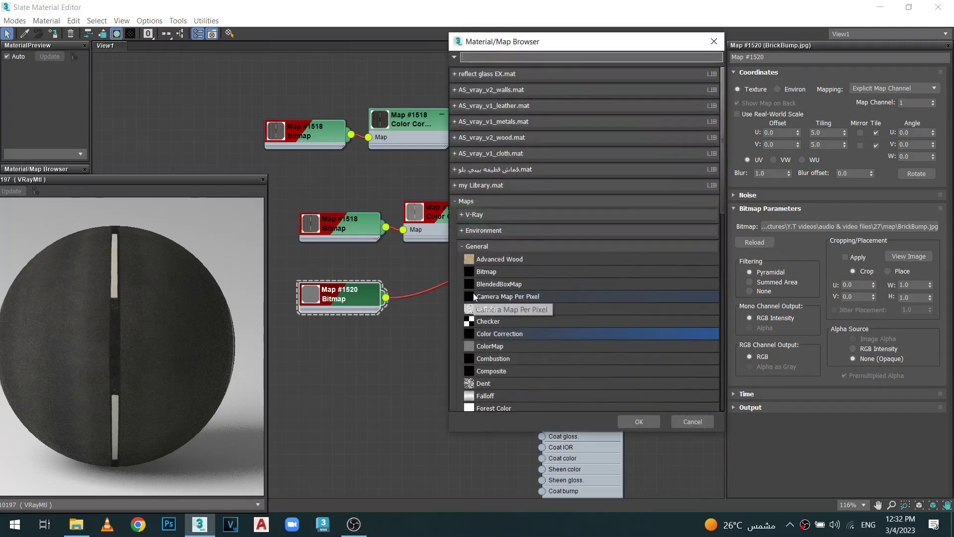
pyautogui.scroll(-3, 515, 330)
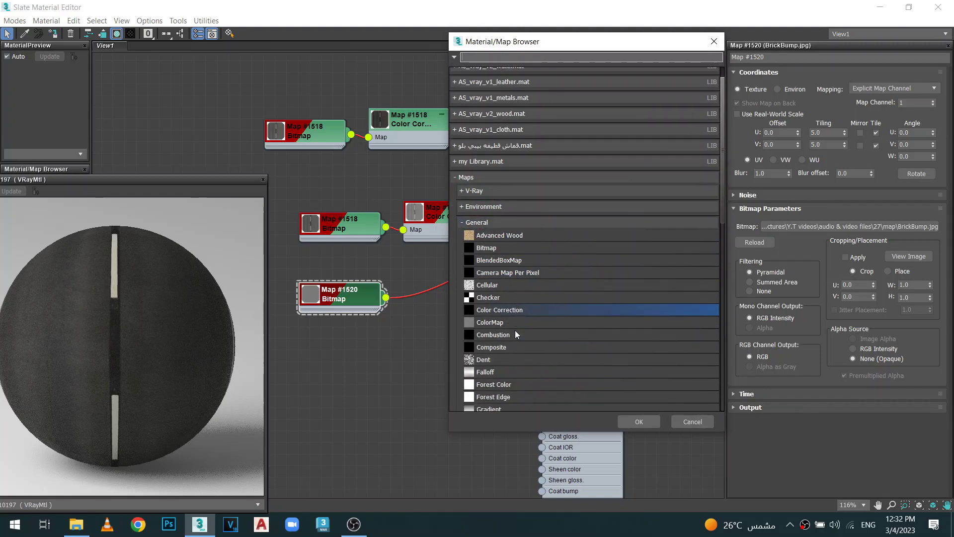
pyautogui.click(497, 375)
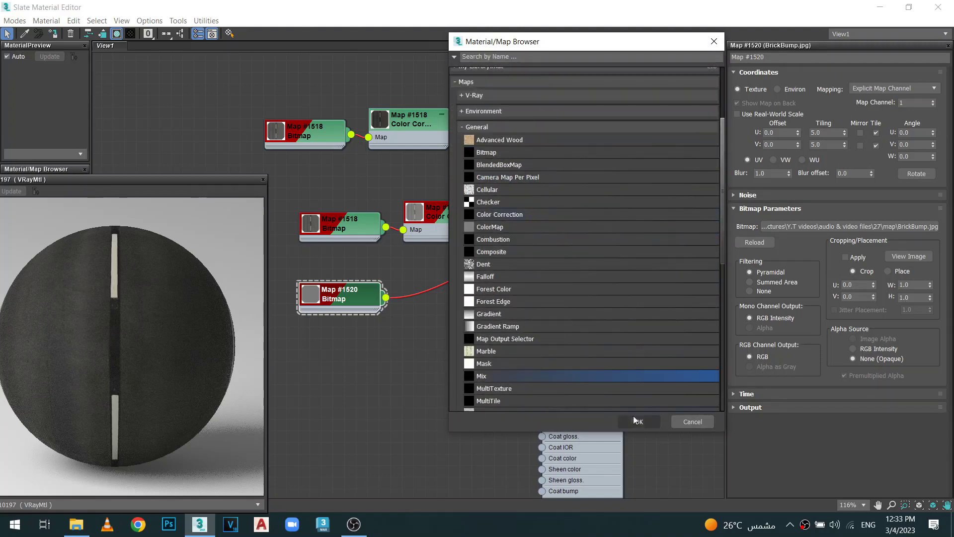
pyautogui.click(634, 421)
# - Keep BrickBump as the Mix's sub-map and arrange the Mix and bitmap nodes side by side
pyautogui.click(447, 289)
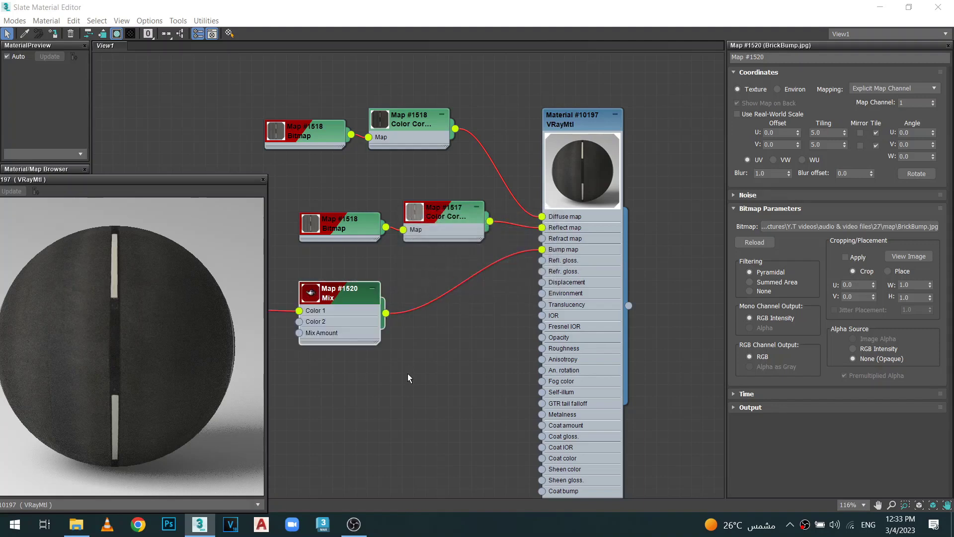
pyautogui.scroll(-5, 500, 278)
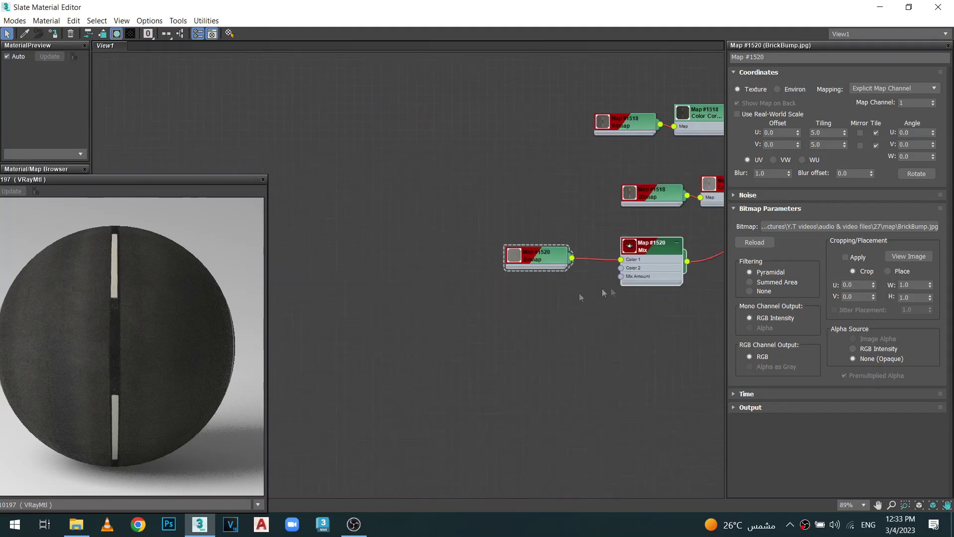
pyautogui.scroll(2, 580, 293)
pyautogui.moveTo(478, 273)
pyautogui.mouseDown()
pyautogui.moveTo(573, 272)
pyautogui.moveTo(567, 266)
pyautogui.mouseUp()
pyautogui.moveTo(353, 282); pyautogui.dragTo(468, 263)
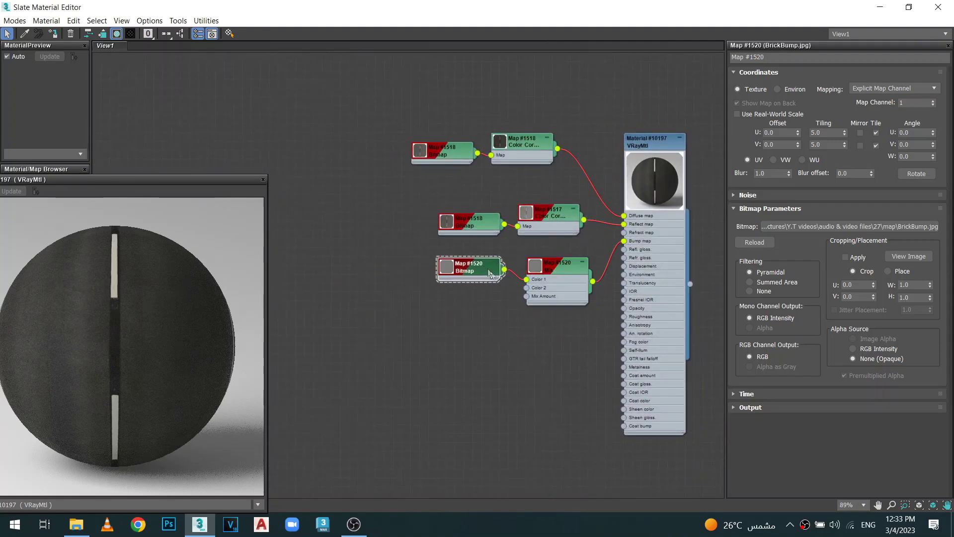
pyautogui.scroll(2, 460, 308)
pyautogui.scroll(1, 460, 308)
pyautogui.click(532, 271)
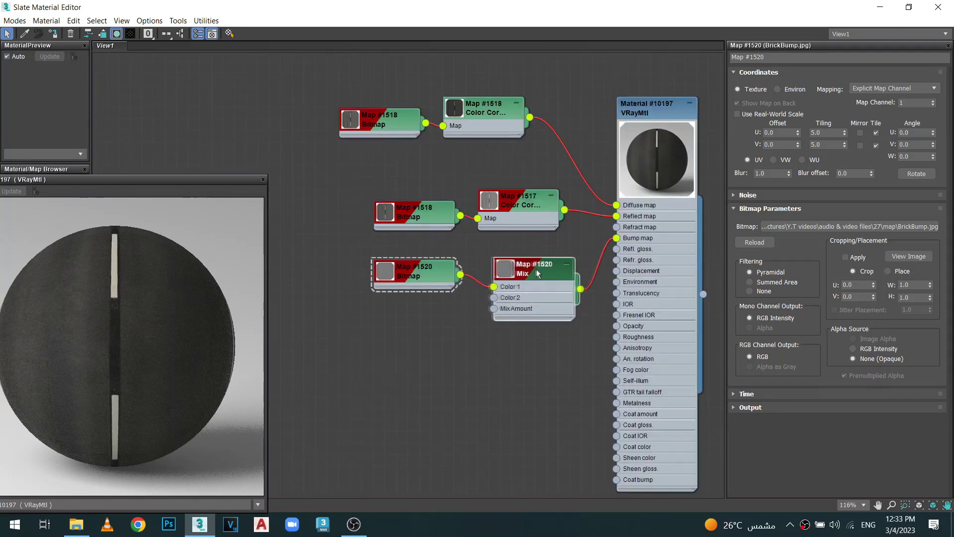
pyautogui.click(444, 273)
pyautogui.scroll(1, 443, 274)
pyautogui.scroll(3, 442, 271)
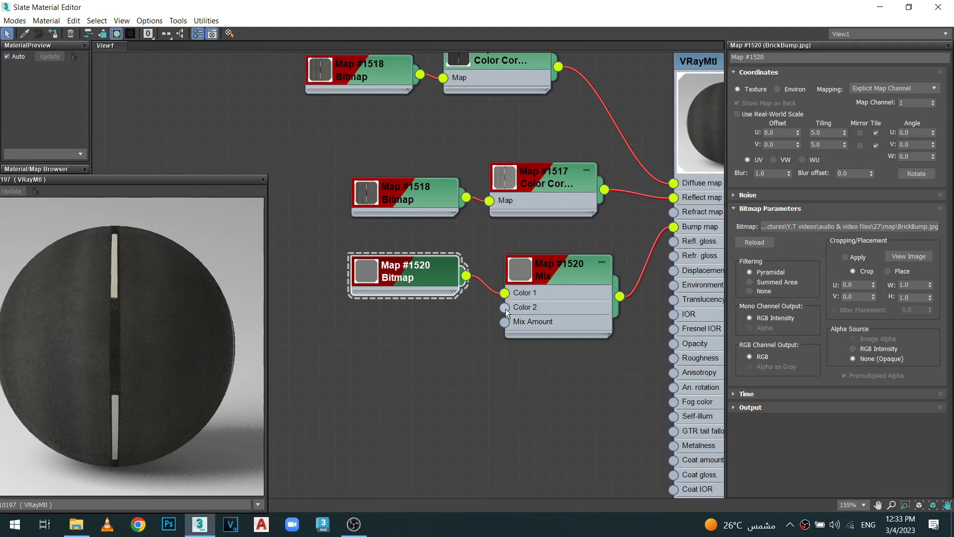
# - Create a Bitmap on the Mix's Color 2 and load cracks.png into it
pyautogui.moveTo(505, 308); pyautogui.dragTo(448, 347)
pyautogui.moveTo(478, 377)
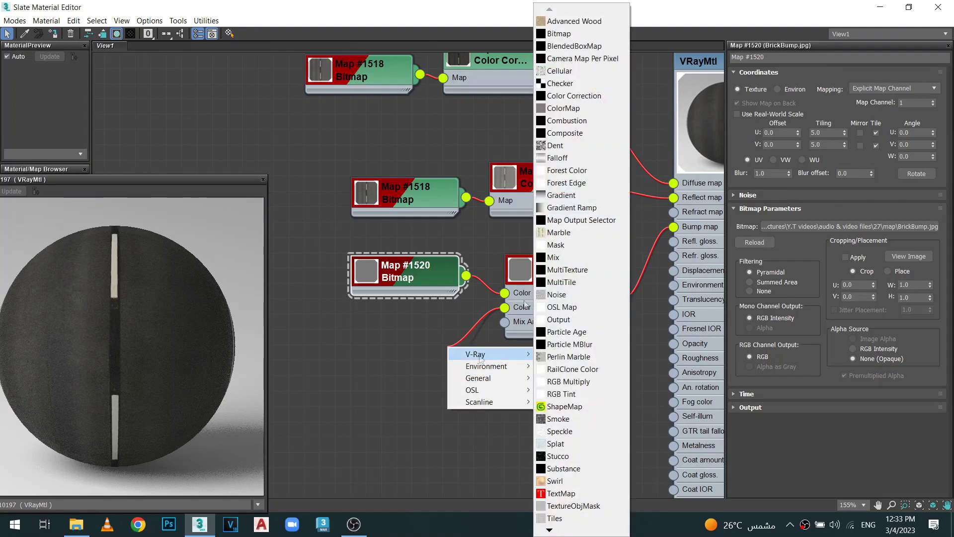
pyautogui.click(595, 37)
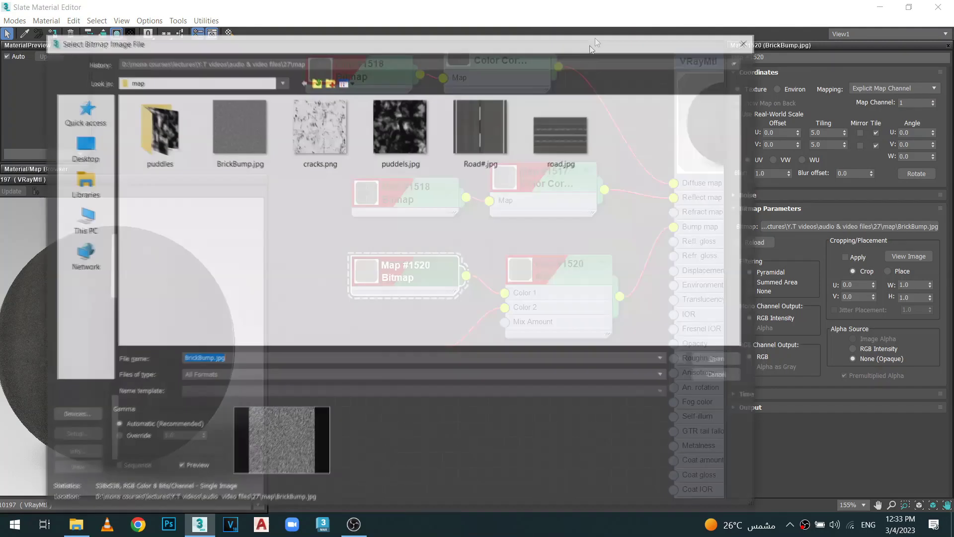
pyautogui.doubleClick(323, 128)
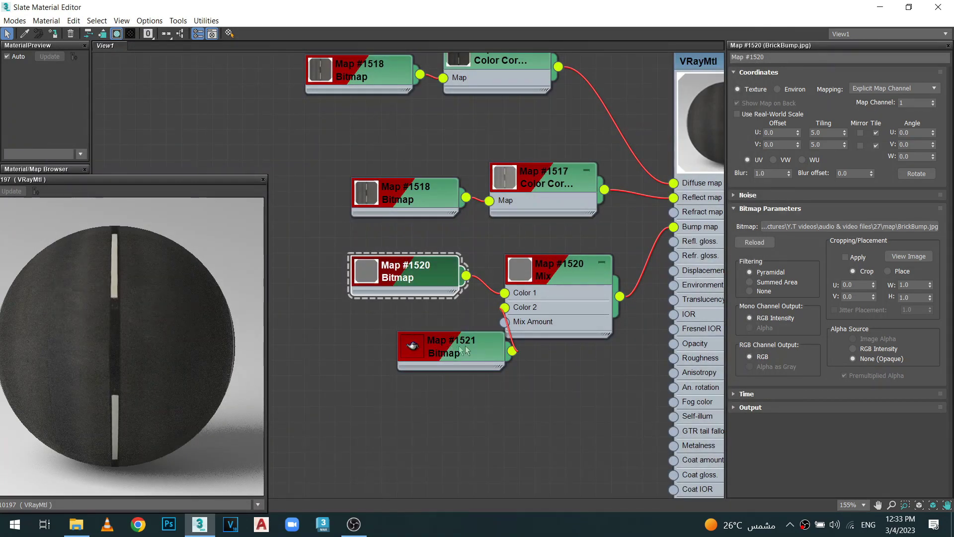
pyautogui.rightClick(443, 354)
pyautogui.moveTo(434, 344); pyautogui.dragTo(389, 341)
# - Expand the cracks.png node to preview the image, then collapse it again
pyautogui.doubleClick(361, 329)
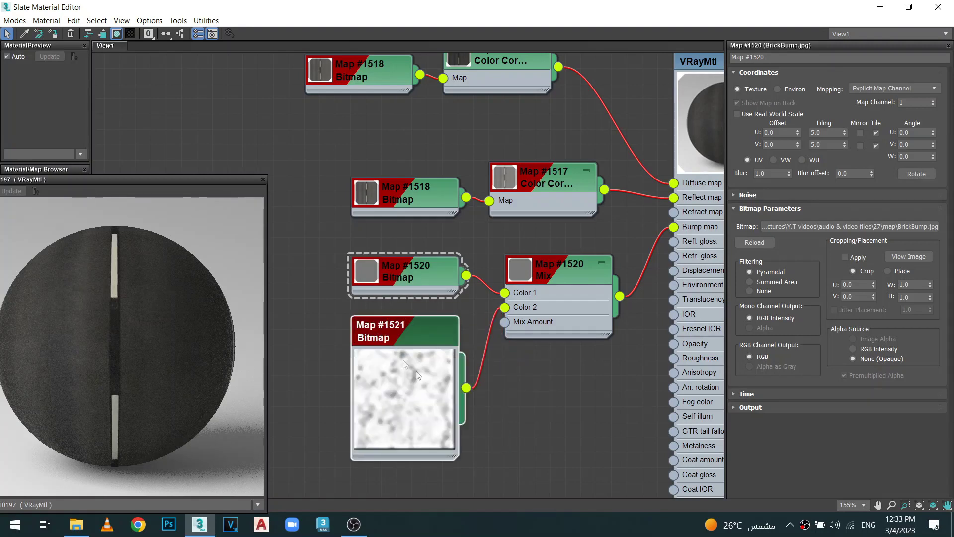
pyautogui.scroll(1, 417, 397)
pyautogui.moveTo(415, 392)
pyautogui.mouseDown(button='middle')
pyautogui.moveTo(413, 317)
pyautogui.moveTo(415, 329)
pyautogui.mouseUp(button='middle')
pyautogui.scroll(2, 412, 316)
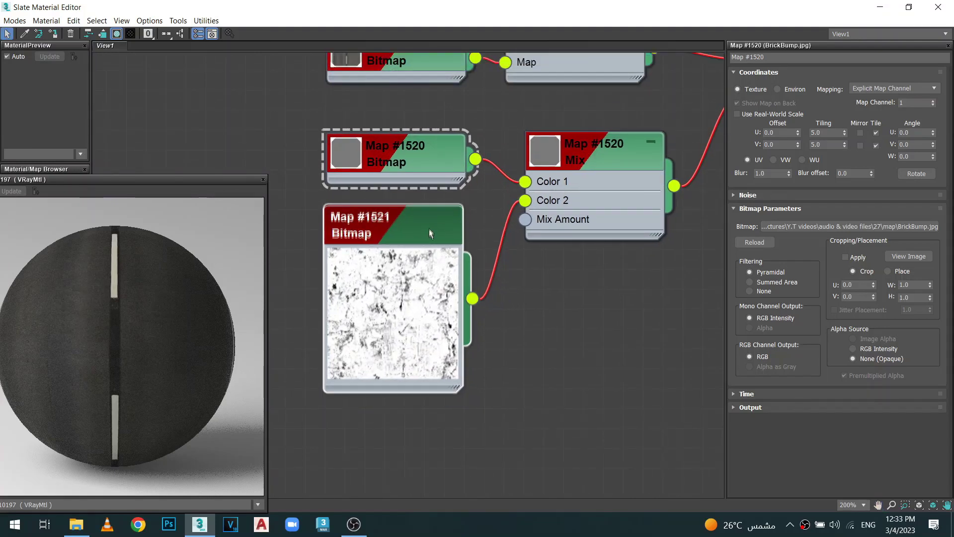
pyautogui.doubleClick(403, 330)
# - Open the cracks bitmap's settings with the editor restored to a window beside the road view
pyautogui.click(405, 240)
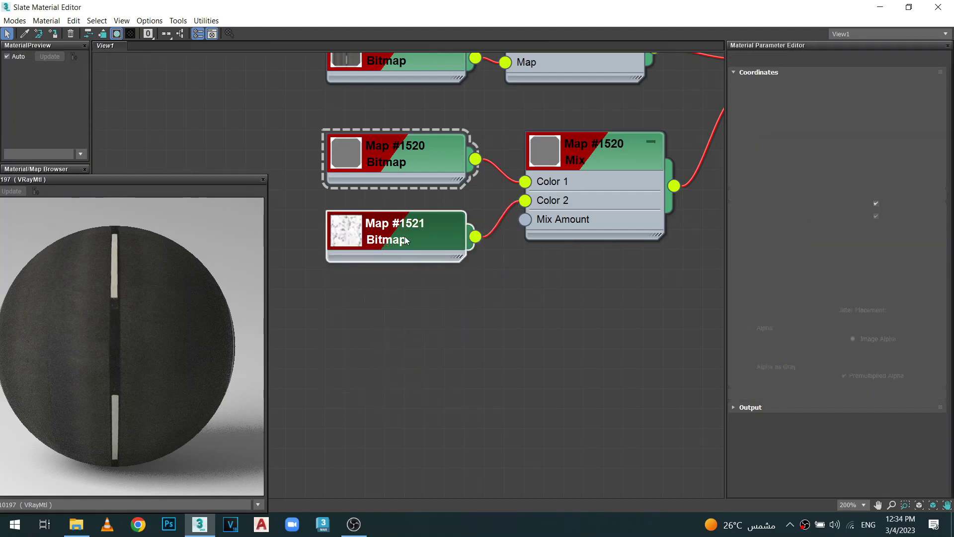
pyautogui.click(909, 7)
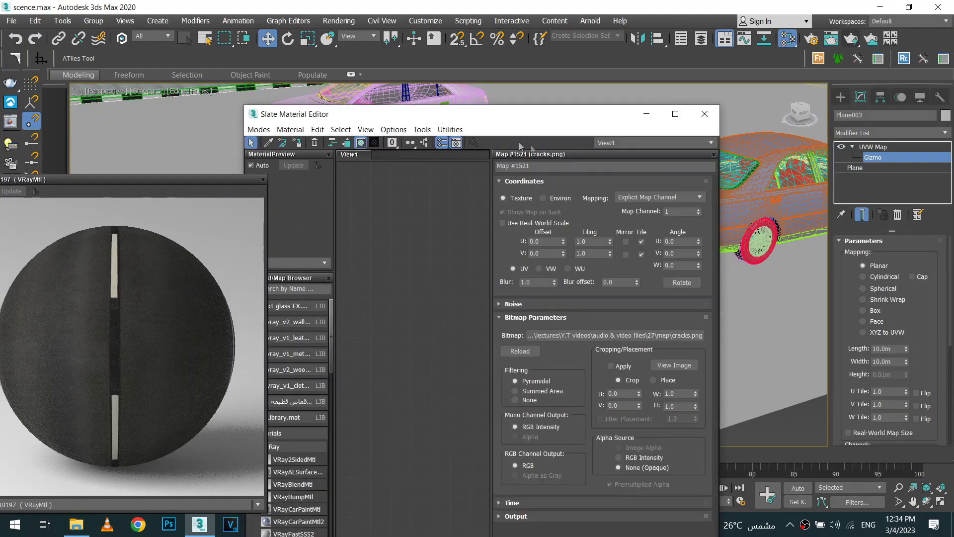
pyautogui.moveTo(572, 119)
pyautogui.mouseDown()
pyautogui.moveTo(562, 121)
pyautogui.moveTo(723, 177)
pyautogui.mouseUp()
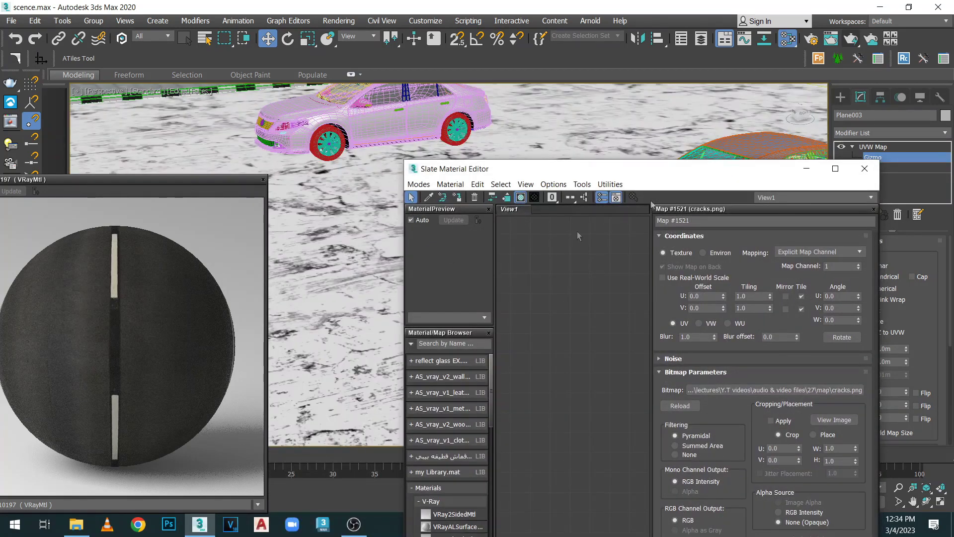
pyautogui.moveTo(664, 173); pyautogui.dragTo(604, 123)
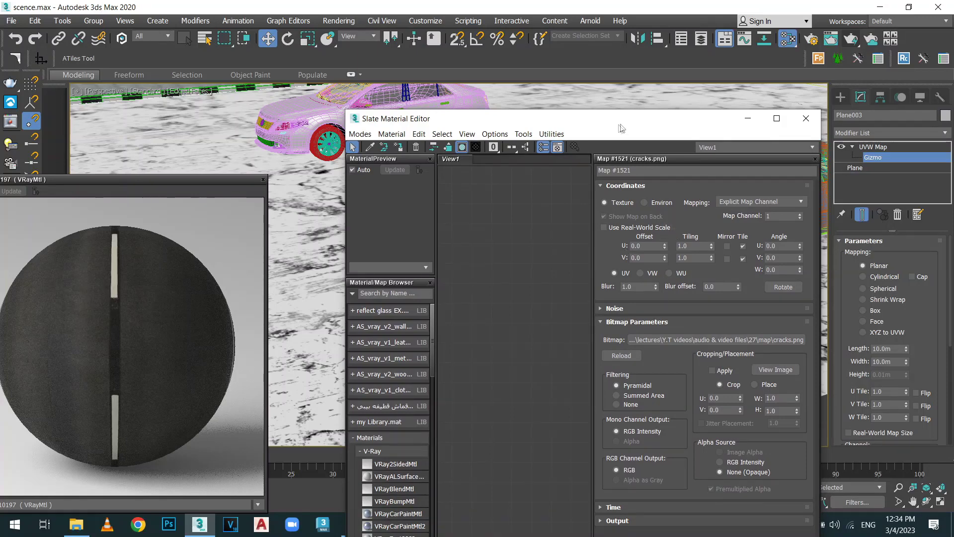
pyautogui.moveTo(621, 128); pyautogui.dragTo(572, 346)
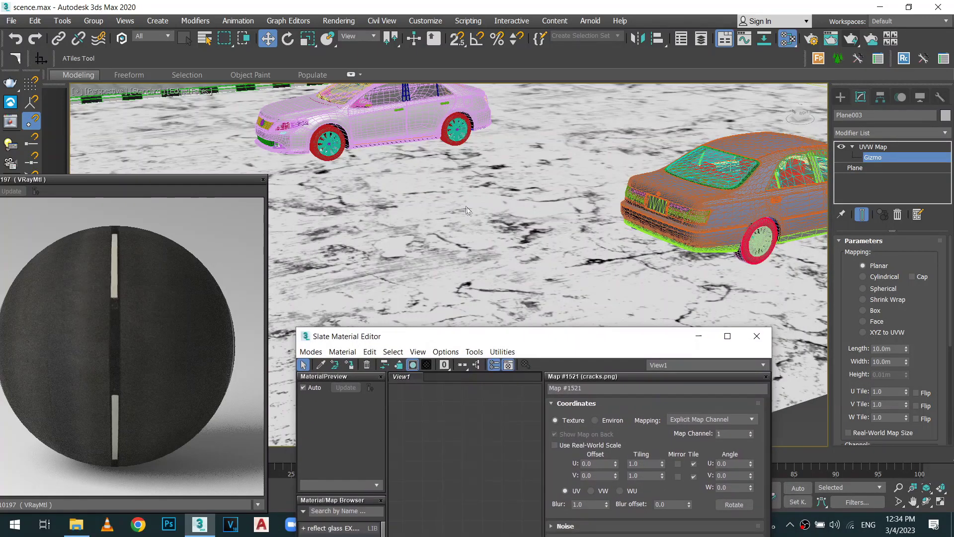
pyautogui.scroll(-5, 466, 210)
pyautogui.scroll(3, 477, 214)
pyautogui.moveTo(490, 234); pyautogui.dragTo(484, 214, button='middle')
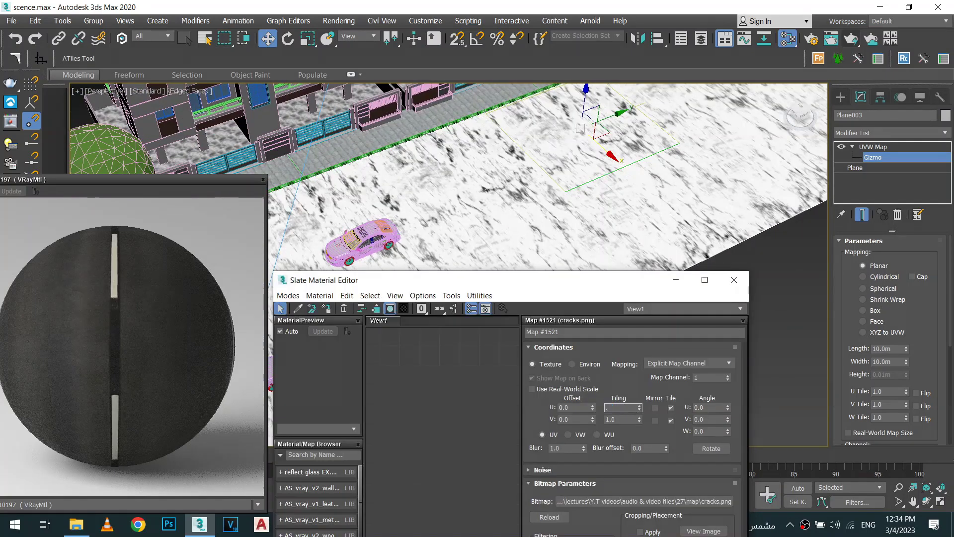
# - Set the cracks.png bitmap's Tiling U and V to 0.5
pyautogui.write('5')
pyautogui.press('Return')
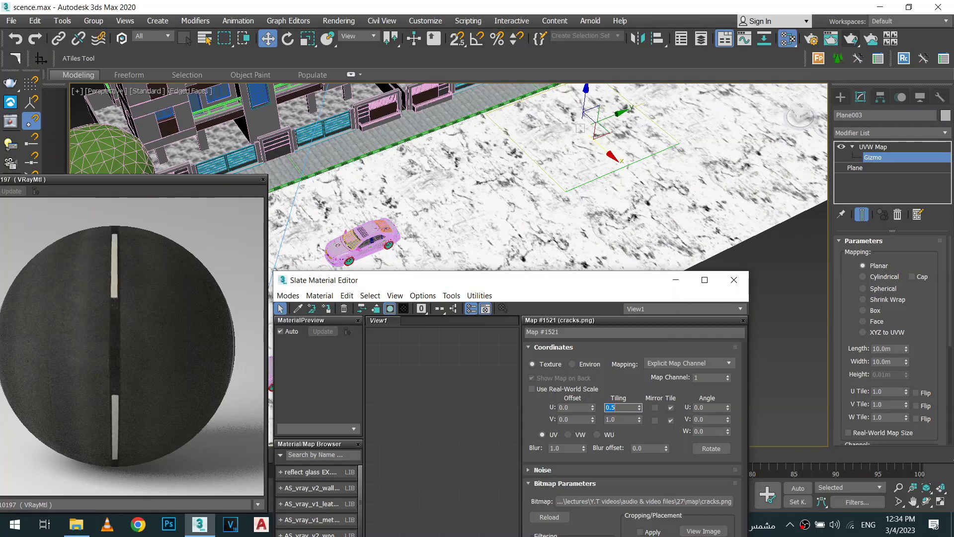
pyautogui.click(622, 419)
pyautogui.write('0.5')
pyautogui.press('Return')
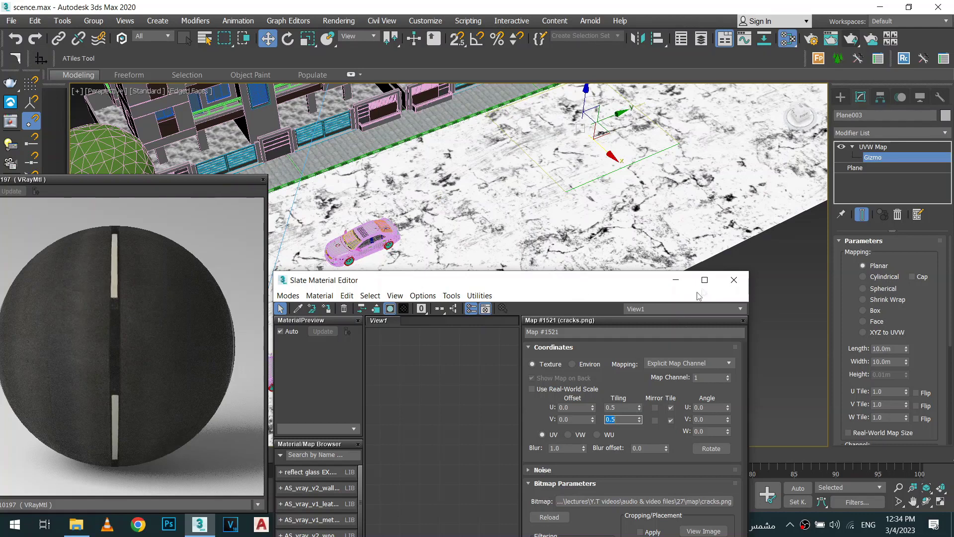
# - Maximize the Slate editor and move the material preview off the Map #1520 node
pyautogui.moveTo(609, 287); pyautogui.dragTo(666, 115)
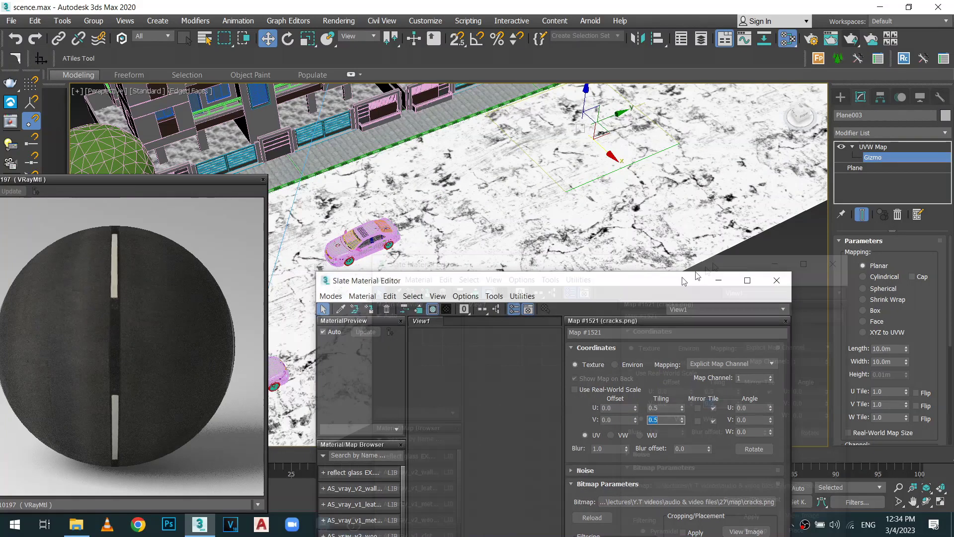
pyautogui.click(761, 110)
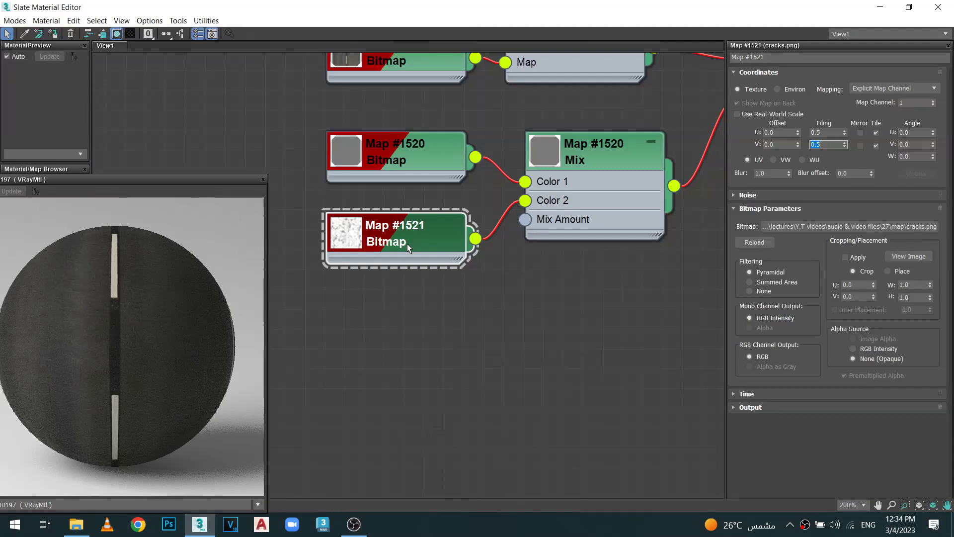
pyautogui.moveTo(183, 180); pyautogui.dragTo(226, 135)
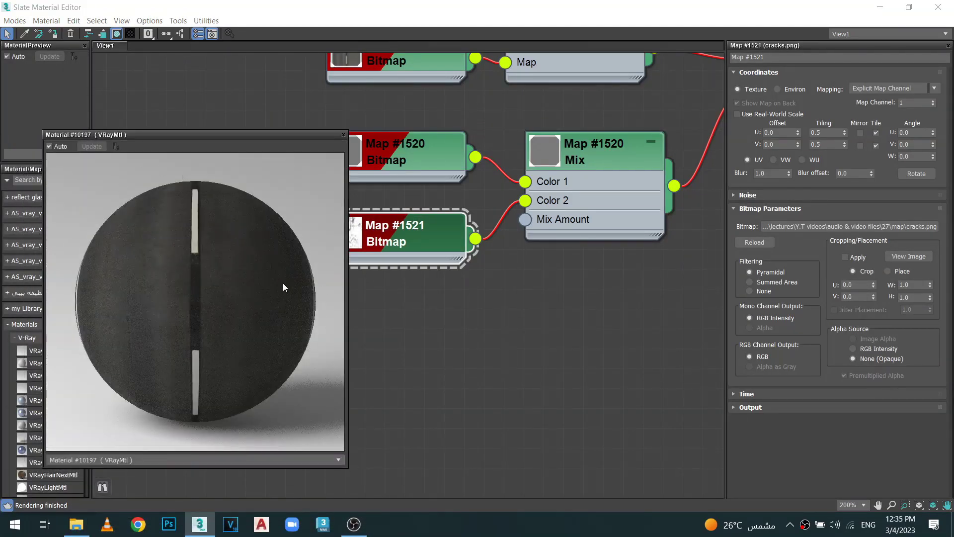
pyautogui.moveTo(225, 135); pyautogui.dragTo(195, 127)
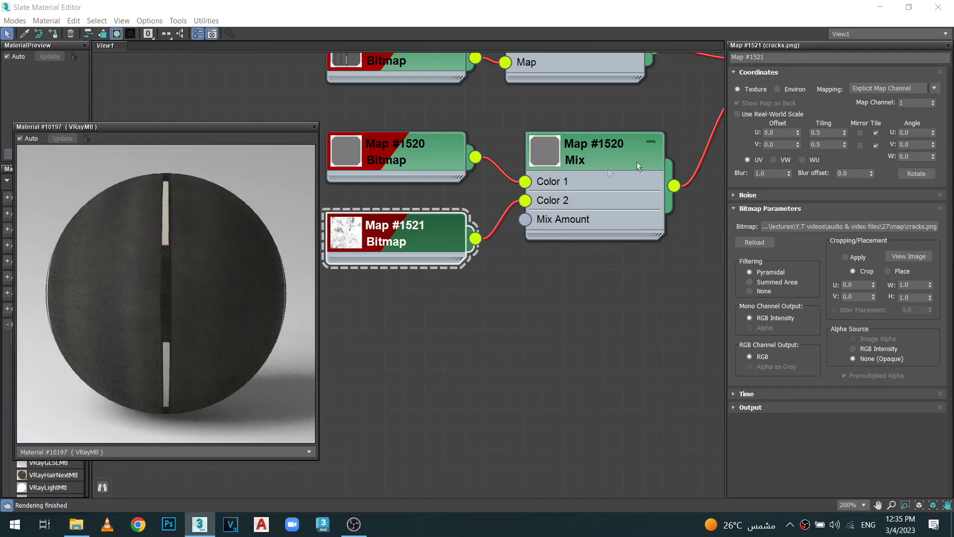
# - Give the Mix node (Map #1520) a Mix Amount of 50, then change it to 80
pyautogui.click(597, 147)
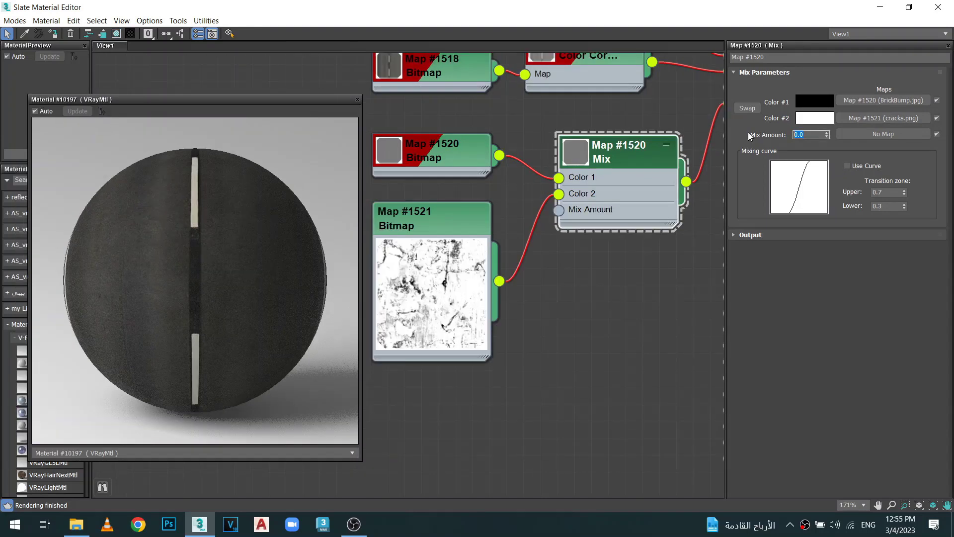
pyautogui.press('Return')
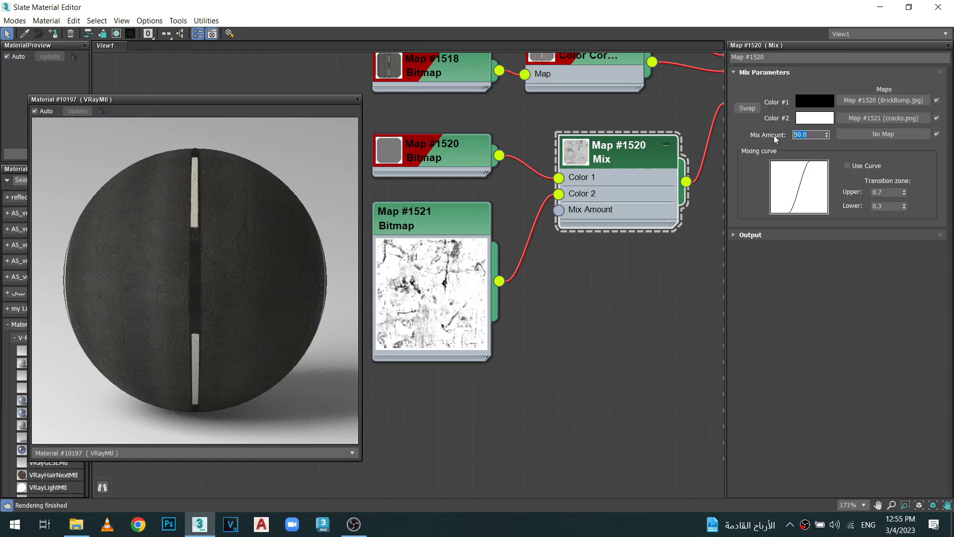
pyautogui.press('Return')
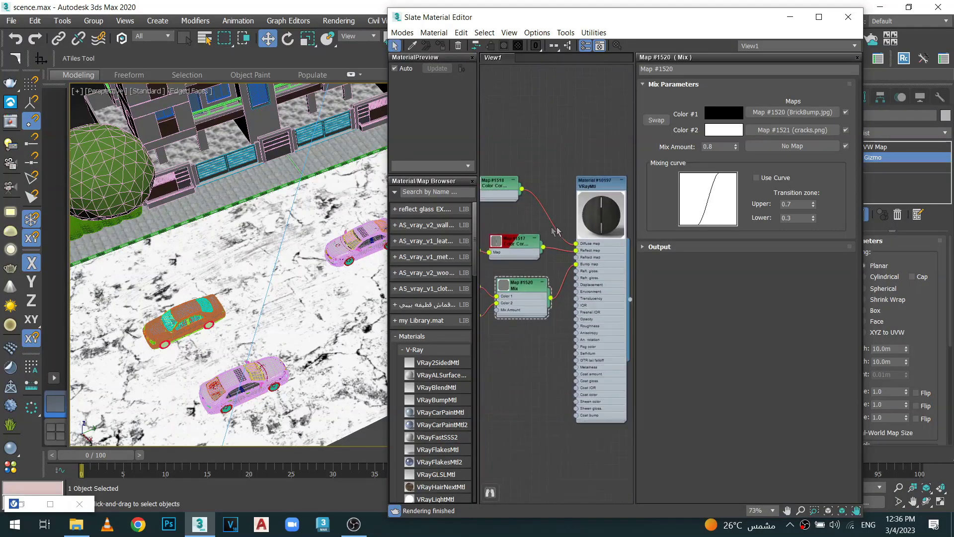
# - Enable Show Shaded Material in Viewport on the road VRayMtl and close the Slate editor
pyautogui.doubleClick(588, 186)
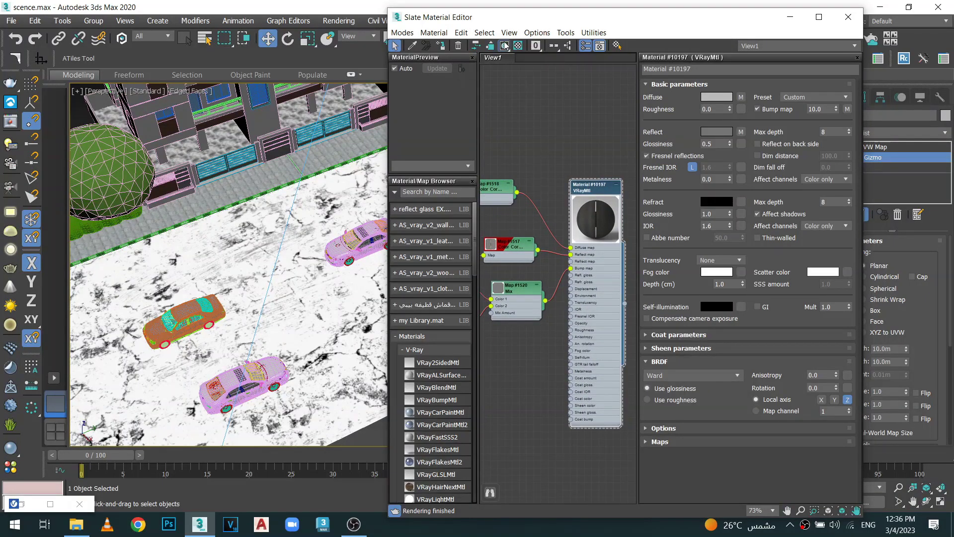
pyautogui.click(503, 45)
pyautogui.click(848, 17)
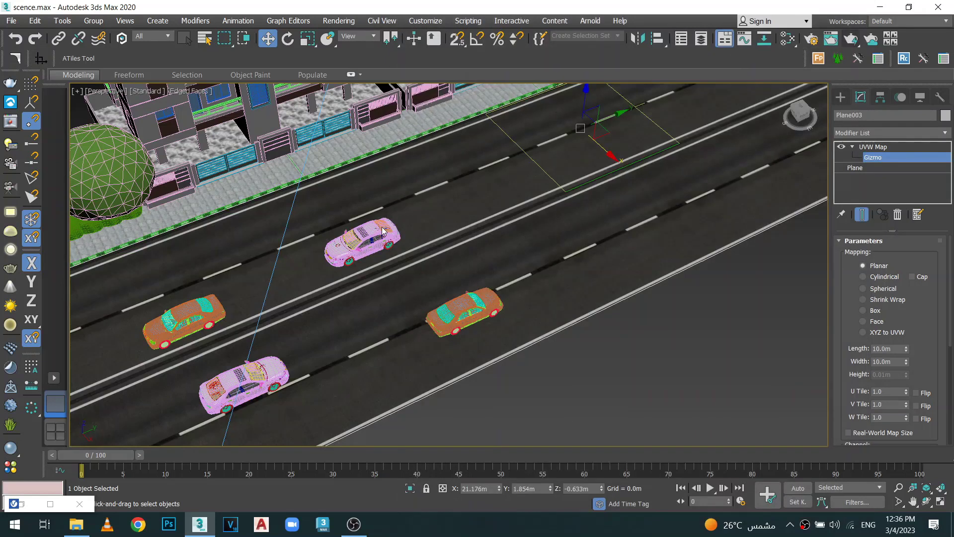
# - Make the VRayCam001 camera view fill the viewport area for rendering
pyautogui.press('z')
pyautogui.hotkey('alt', 'w')
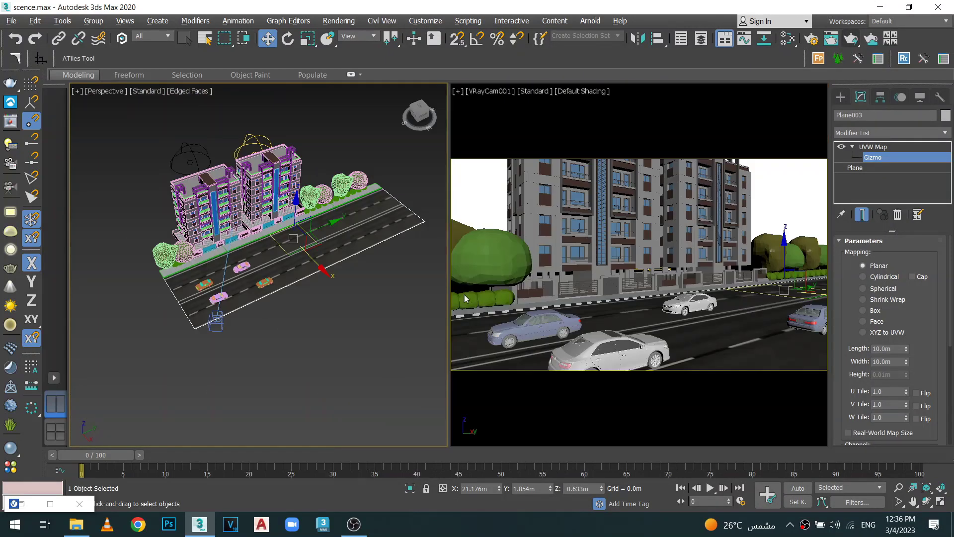
pyautogui.hotkey('alt', 'w')
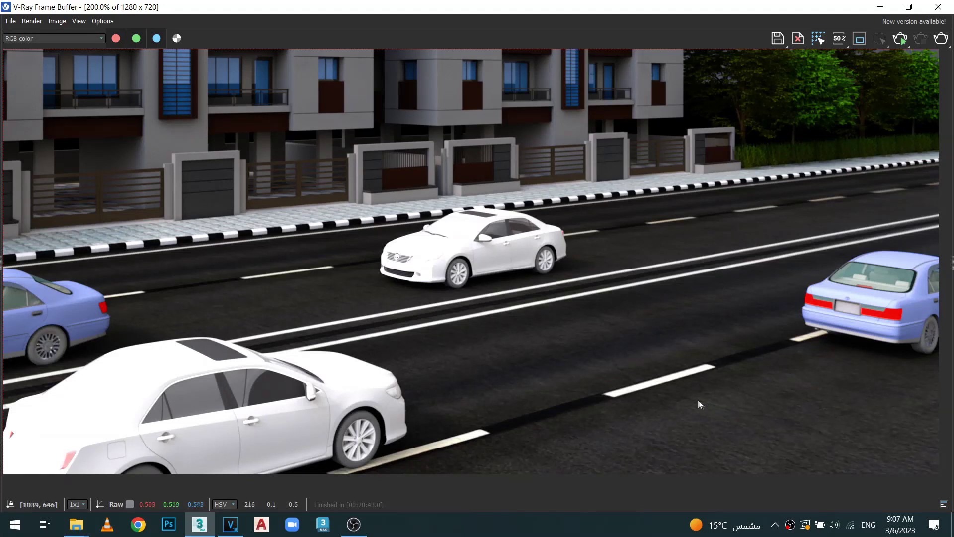
# - Zoom and pan around the V-Ray Frame Buffer to inspect the rendered asphalt up close
pyautogui.scroll(-3, 571, 401)
pyautogui.scroll(3, 171, 413)
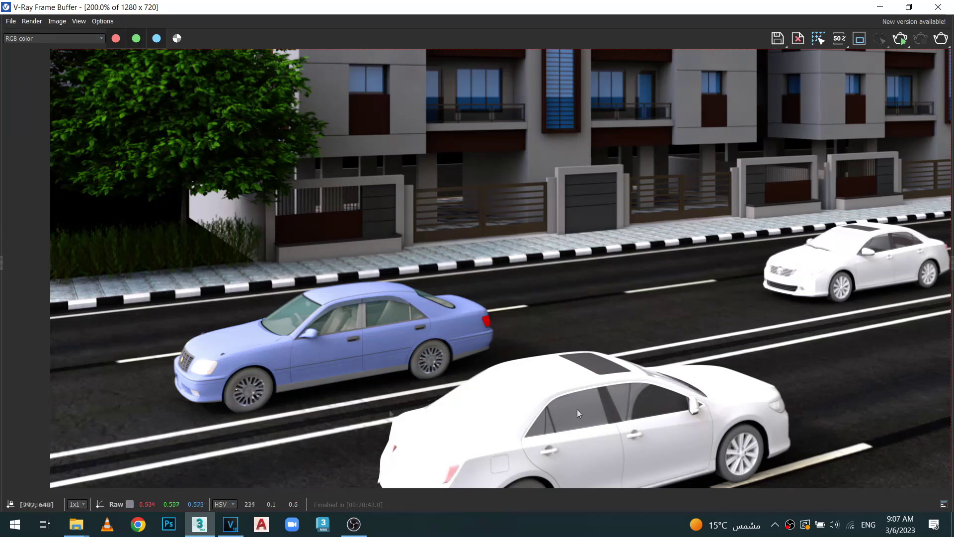
pyautogui.moveTo(803, 388); pyautogui.dragTo(503, 329, button='middle')
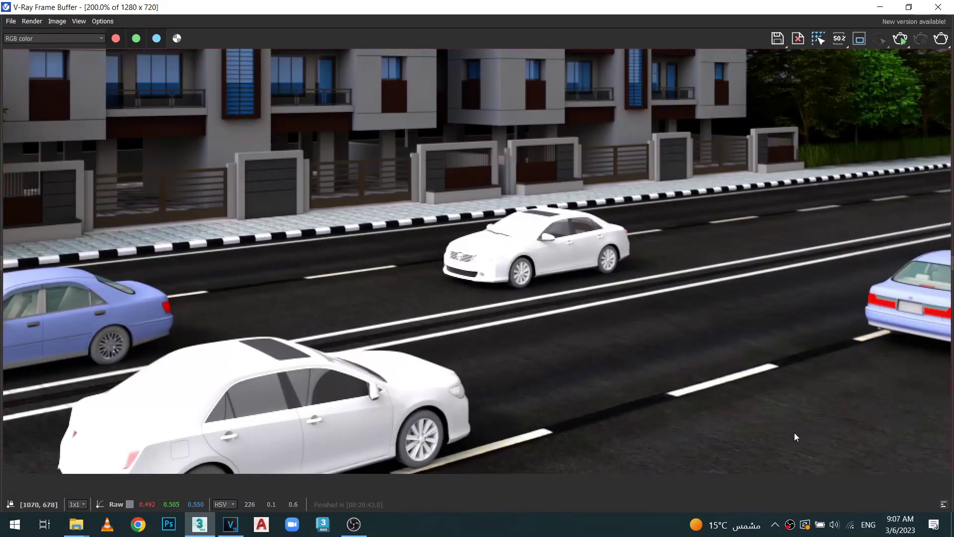
pyautogui.moveTo(794, 432); pyautogui.dragTo(786, 417, button='middle')
pyautogui.scroll(-3, 747, 402)
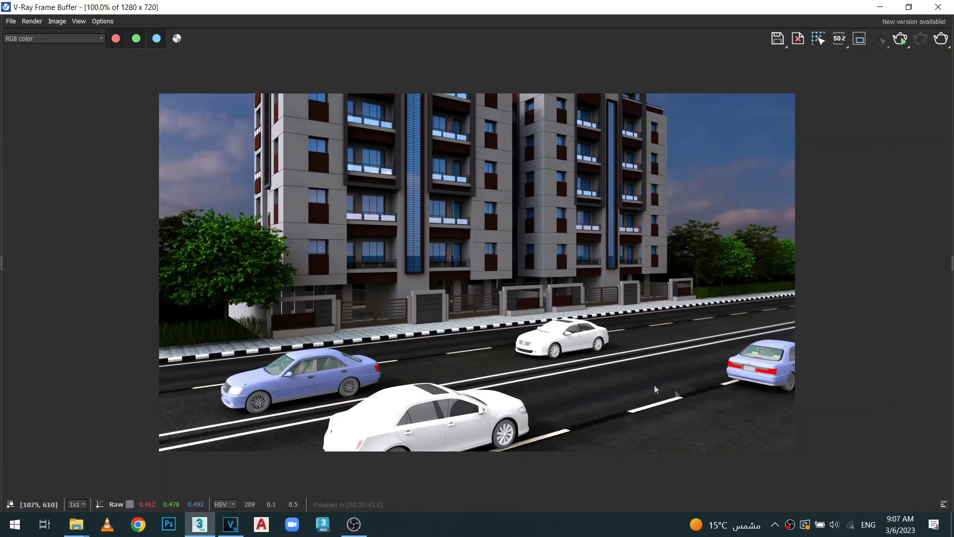
pyautogui.scroll(3, 568, 380)
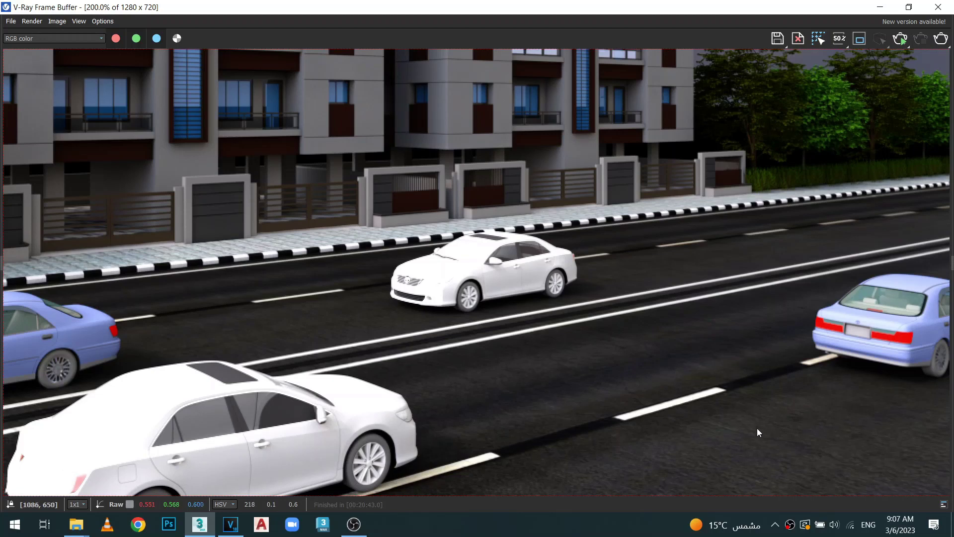
pyautogui.scroll(-3, 756, 428)
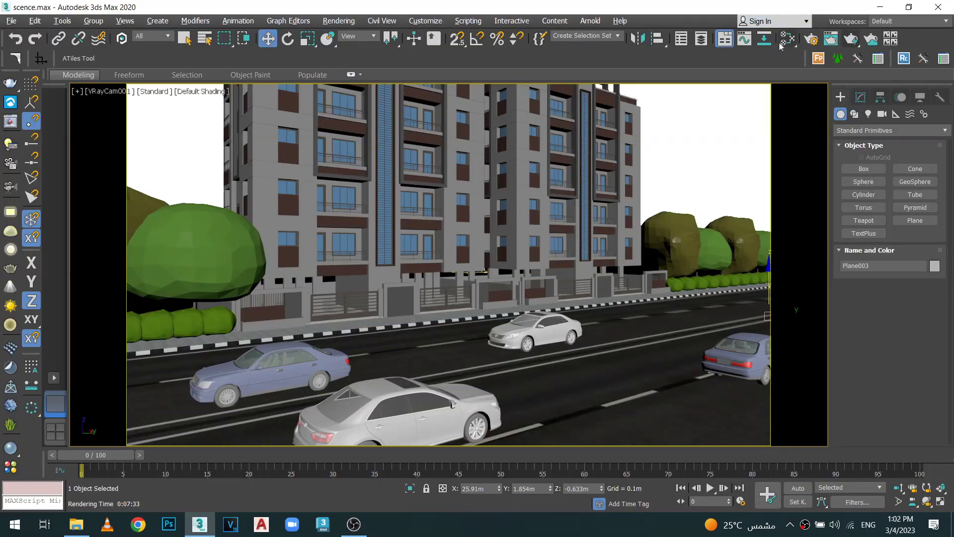
# - Collapse the cracks preview and place a new VRayMtl, Material #10199, below the road network
pyautogui.click(785, 41)
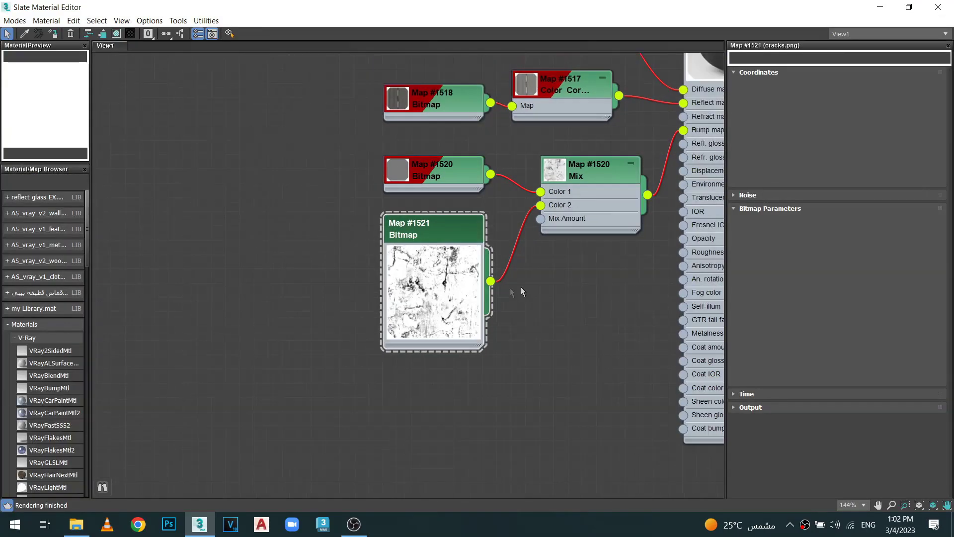
pyautogui.doubleClick(437, 302)
pyautogui.scroll(-1, 404, 324)
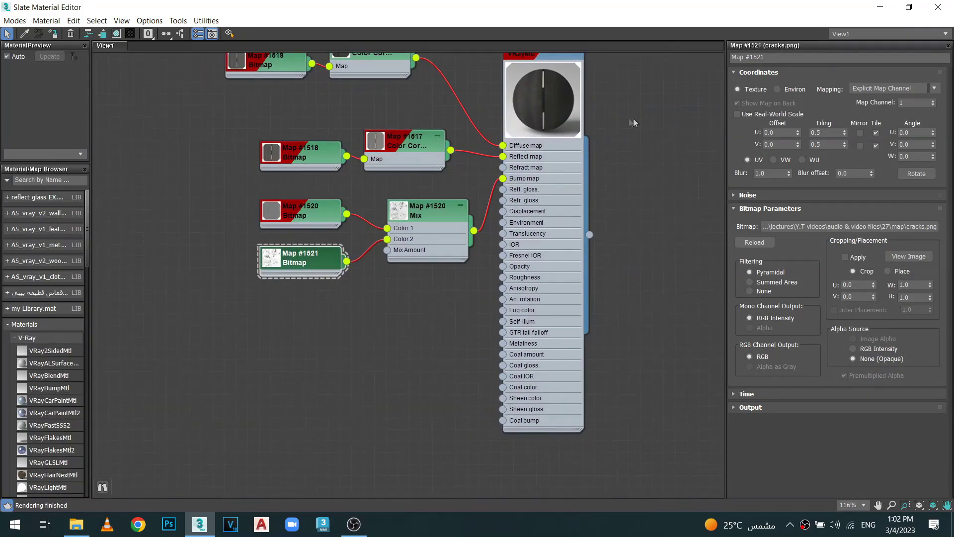
pyautogui.scroll(-2, 504, 196)
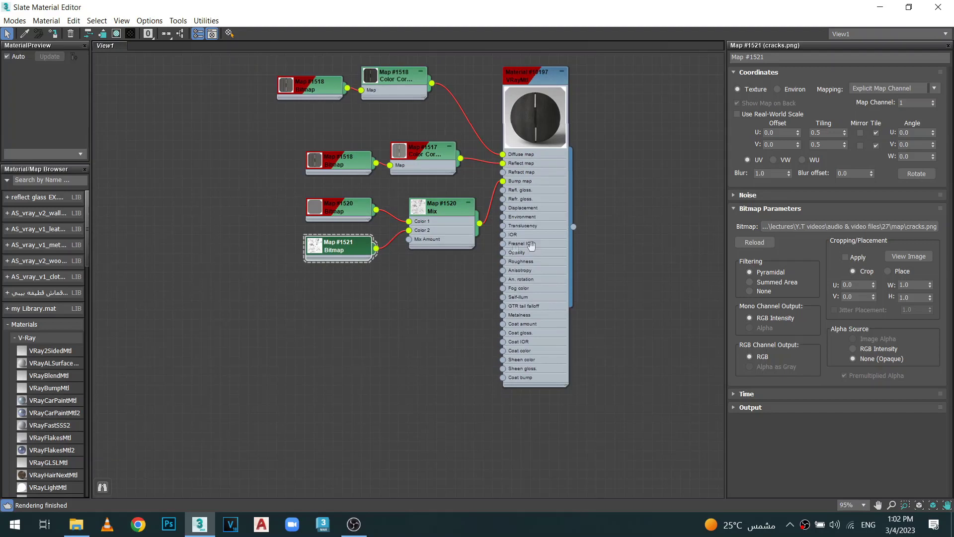
pyautogui.moveTo(530, 246); pyautogui.dragTo(461, 245, button='middle')
pyautogui.moveTo(498, 319)
pyautogui.mouseDown(button='middle')
pyautogui.moveTo(485, 318)
pyautogui.moveTo(469, 358)
pyautogui.mouseUp(button='middle')
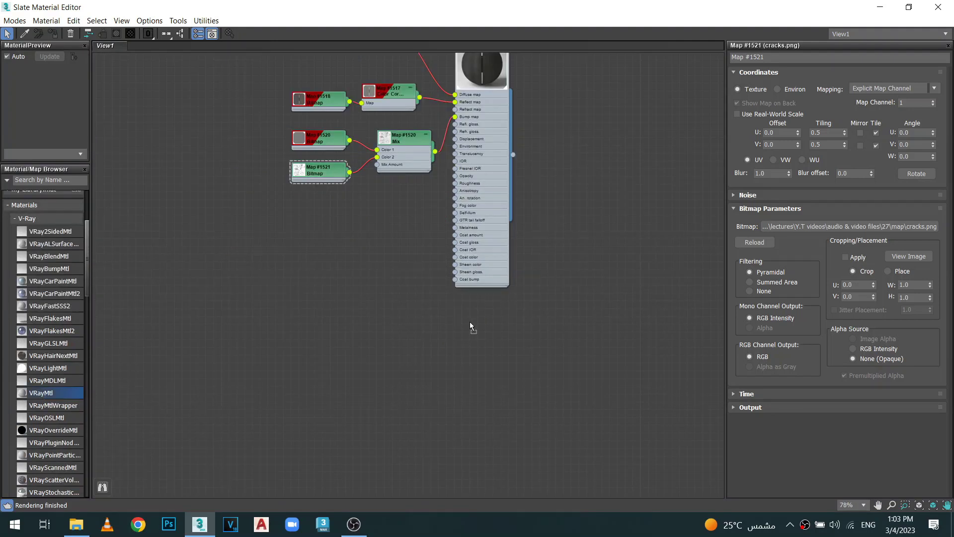
pyautogui.moveTo(40, 394); pyautogui.dragTo(473, 328)
pyautogui.scroll(1, 476, 328)
# - Give Material #10199 a near-black diffuse colour with brightness 2
pyautogui.doubleClick(471, 326)
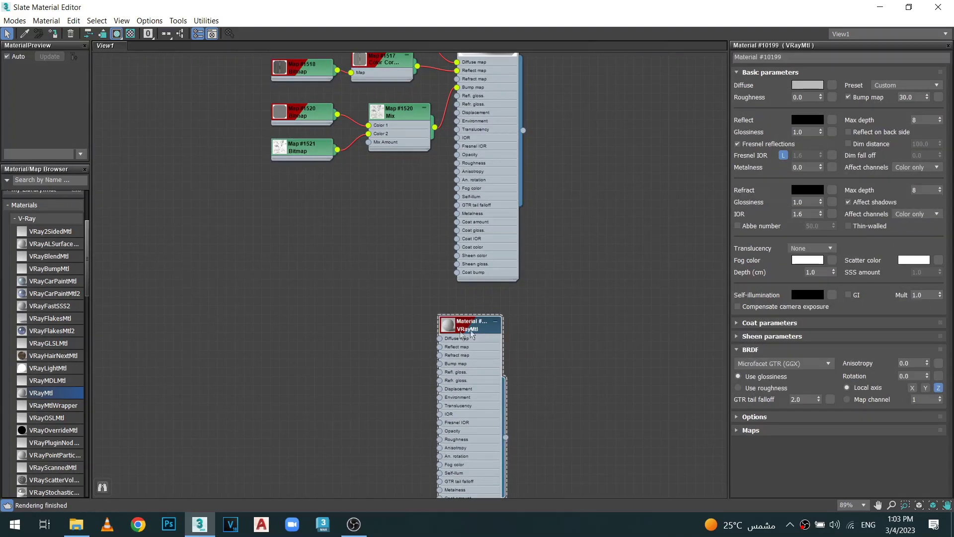
pyautogui.click(808, 85)
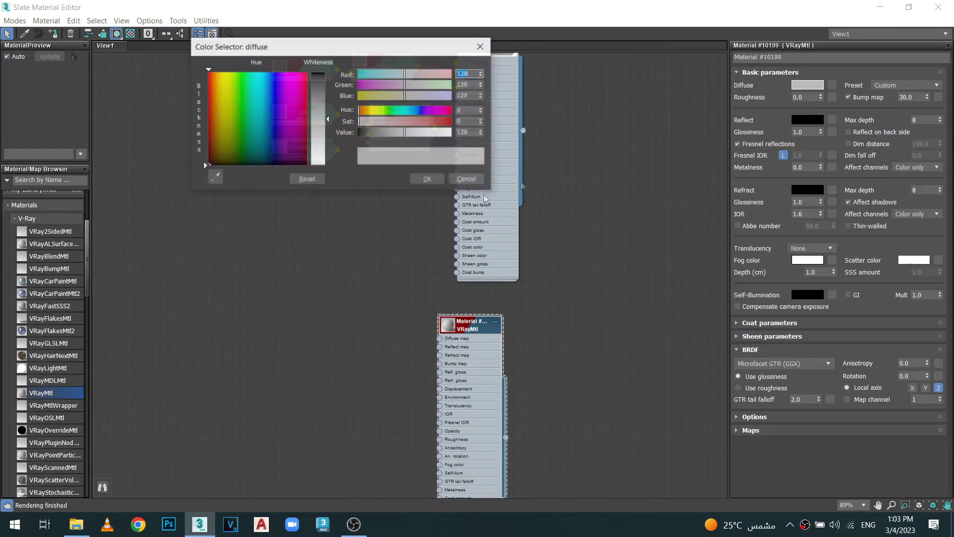
pyautogui.doubleClick(470, 132)
pyautogui.write('2')
pyautogui.press('Return')
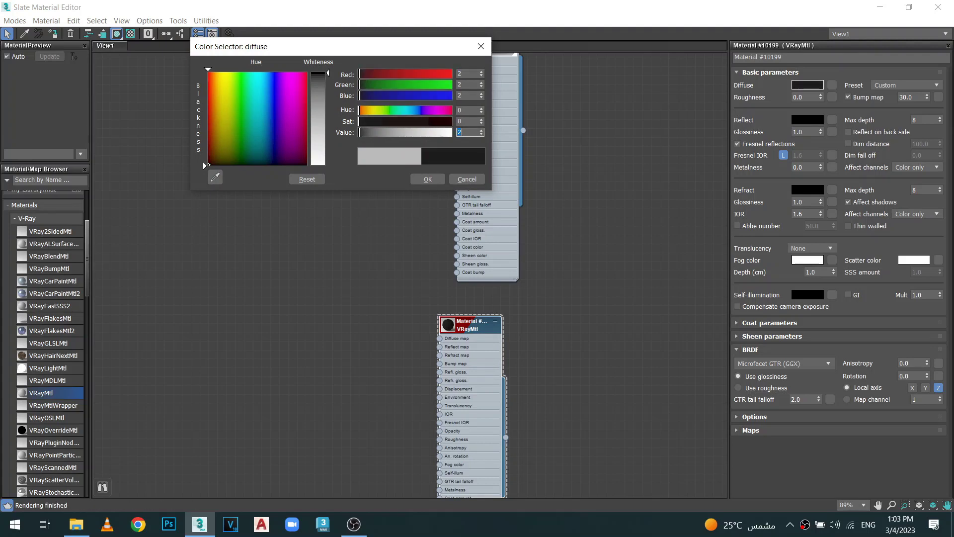
pyautogui.click(415, 181)
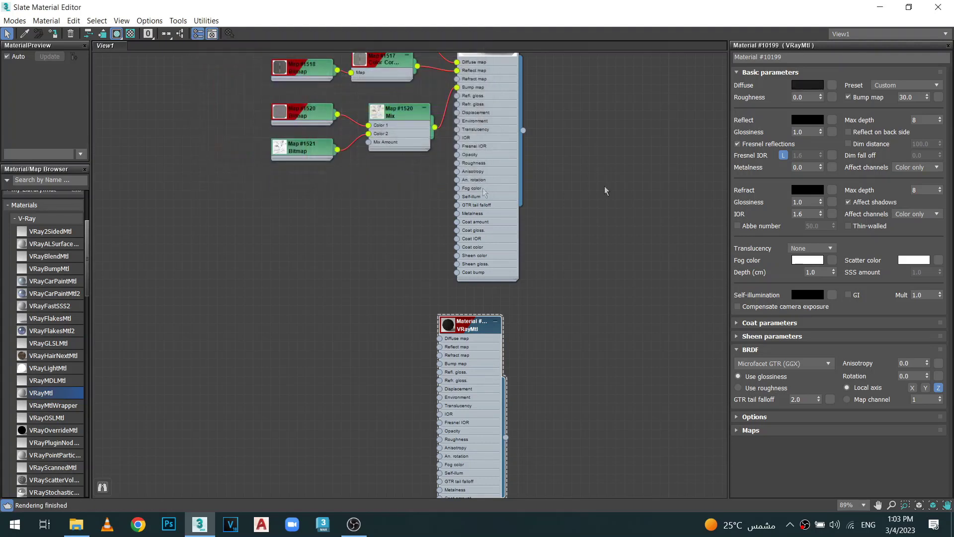
# - Set Material #10199's Reflect and Refract colours to white
pyautogui.click(807, 120)
pyautogui.click(322, 158)
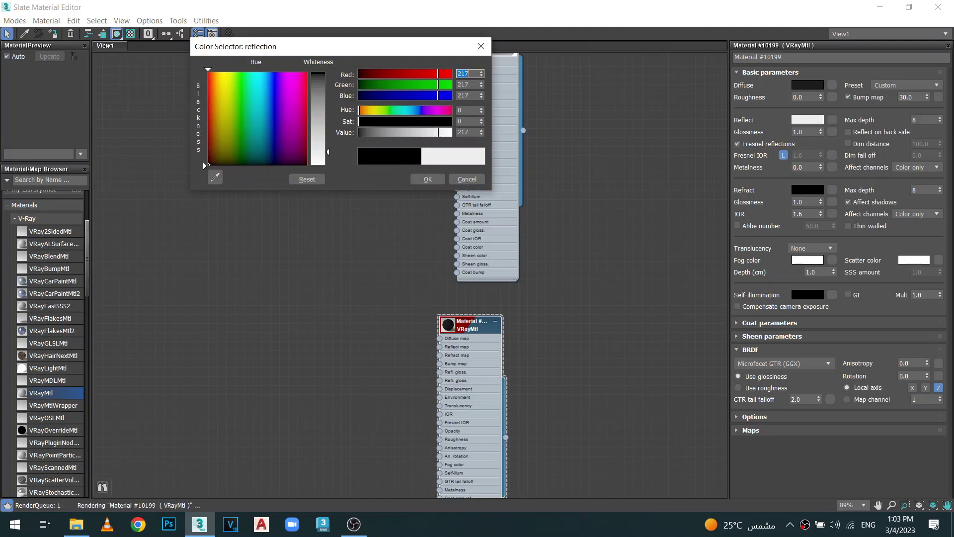
pyautogui.click(428, 179)
pyautogui.click(805, 189)
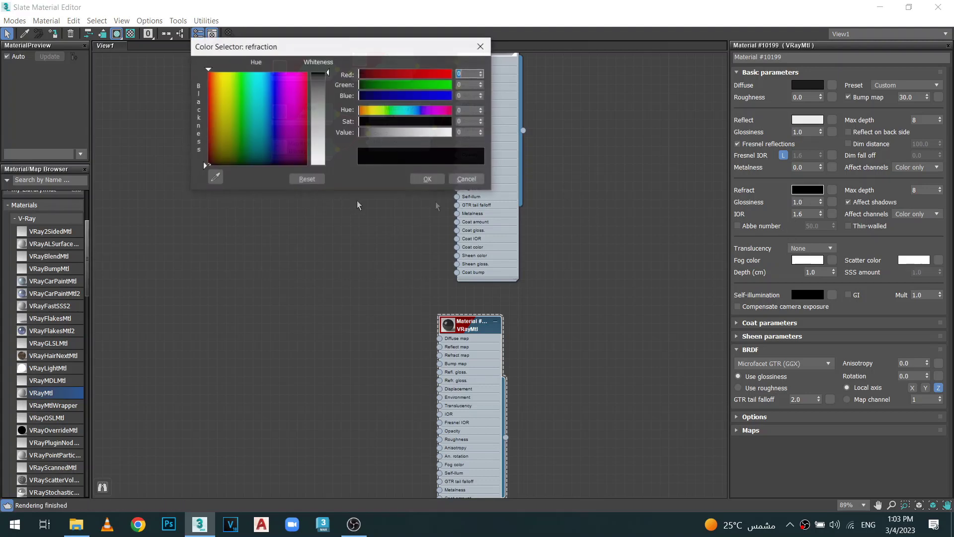
pyautogui.click(322, 154)
pyautogui.click(427, 179)
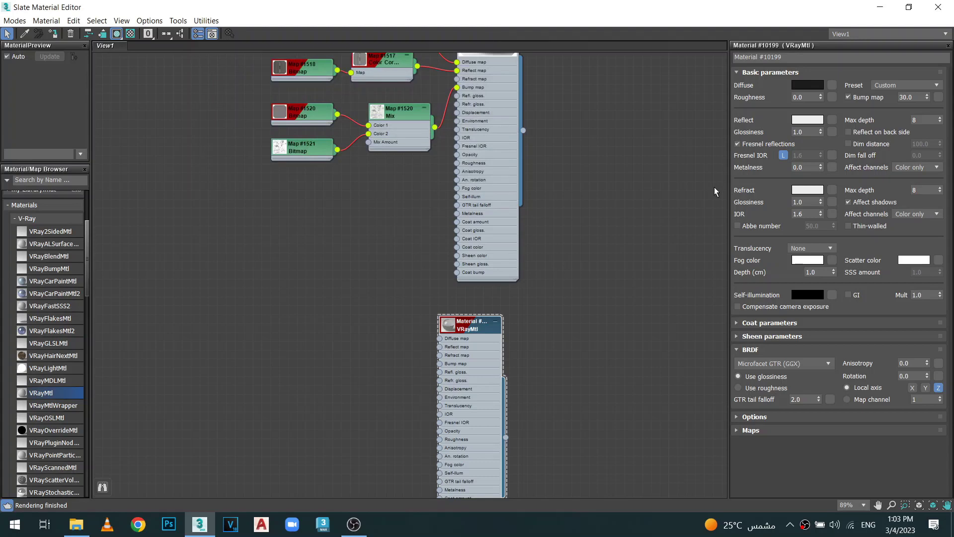
# - Edit the refraction IOR toward 1.33 and move Material #10199 under the road material
pyautogui.click(809, 213)
pyautogui.press('BackSpace')
pyautogui.write('33')
pyautogui.scroll(2, 460, 318)
pyautogui.scroll(2, 459, 318)
pyautogui.doubleClick(480, 326)
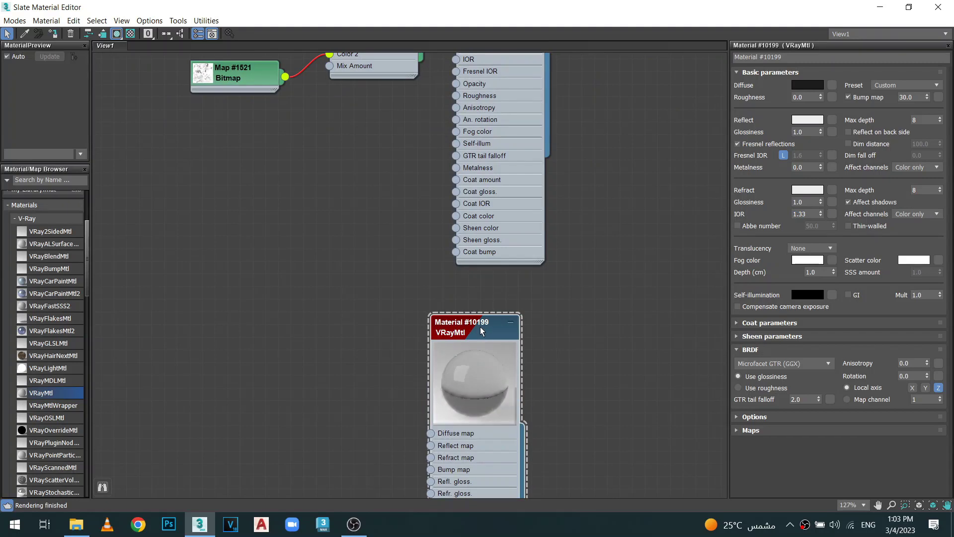
pyautogui.moveTo(480, 327); pyautogui.dragTo(497, 290)
pyautogui.scroll(2, 498, 359)
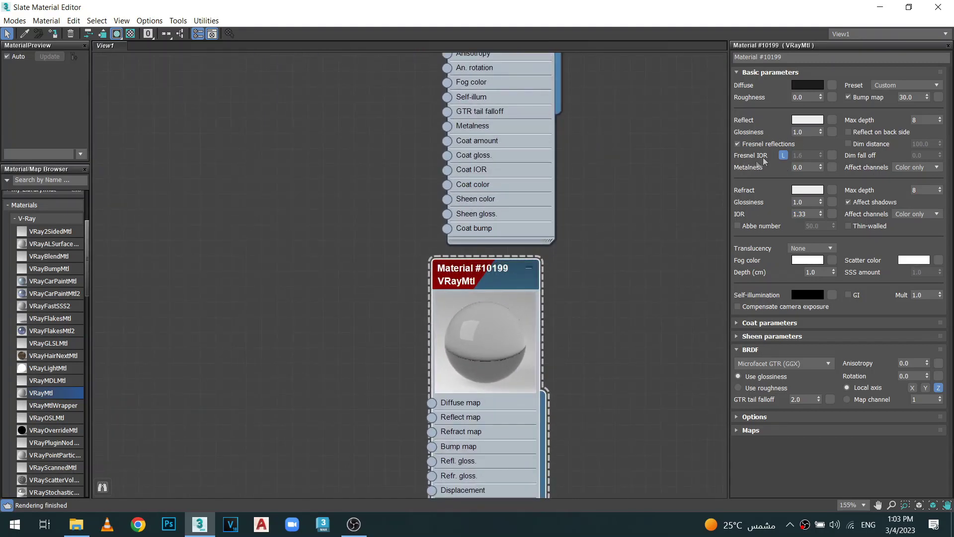
# - Unlock Fresnel IOR and set it to 3.0
pyautogui.click(782, 156)
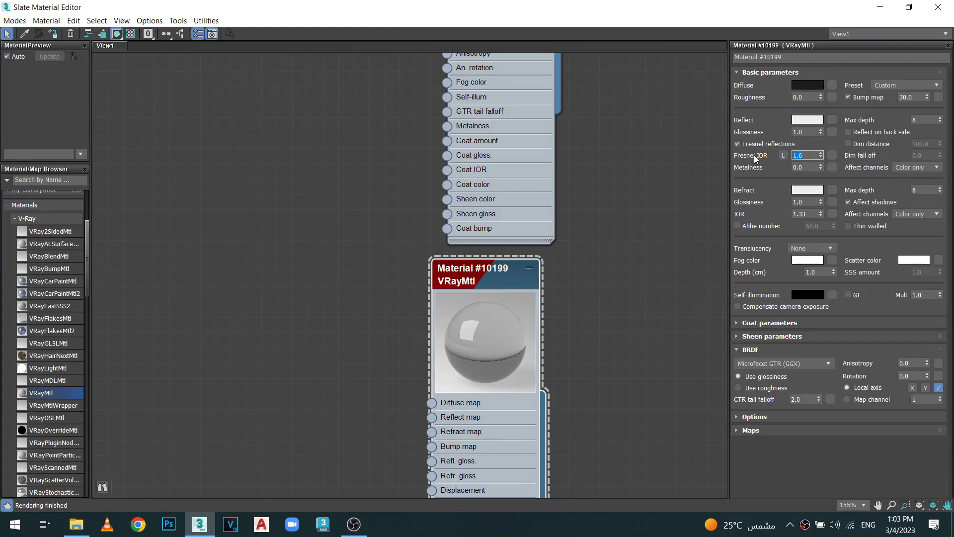
pyautogui.write('3')
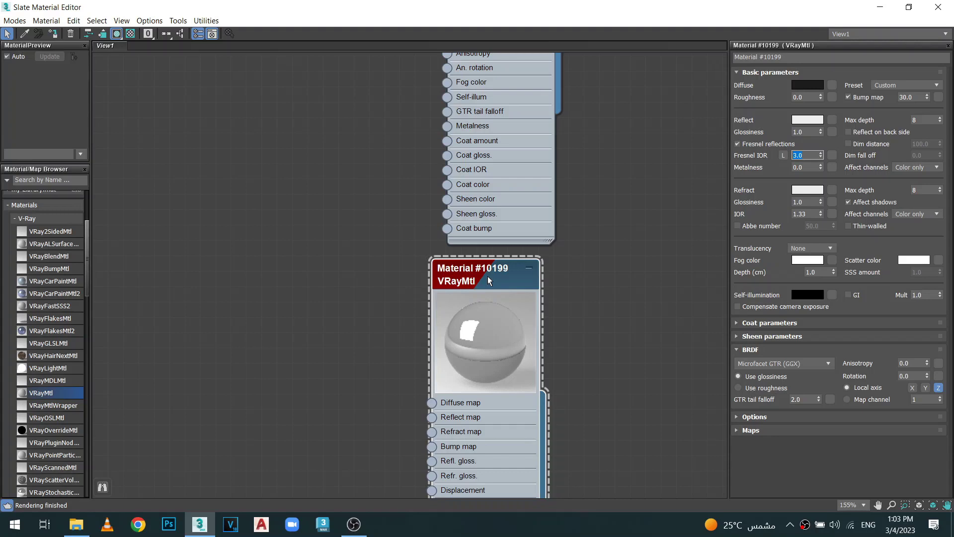
pyautogui.scroll(-5, 286, 241)
pyautogui.scroll(-1, 291, 238)
pyautogui.scroll(-1, 428, 247)
pyautogui.scroll(-1, 449, 252)
pyautogui.scroll(-1, 383, 189)
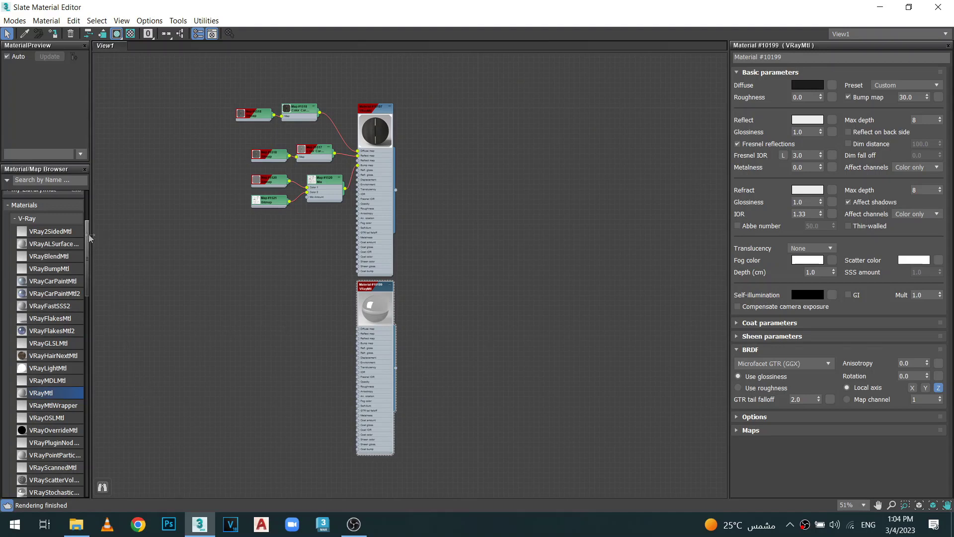
# - Add a VRayBlendMtl node from the Material/Map Browser to the Slate canvas
pyautogui.moveTo(87, 234); pyautogui.dragTo(90, 218)
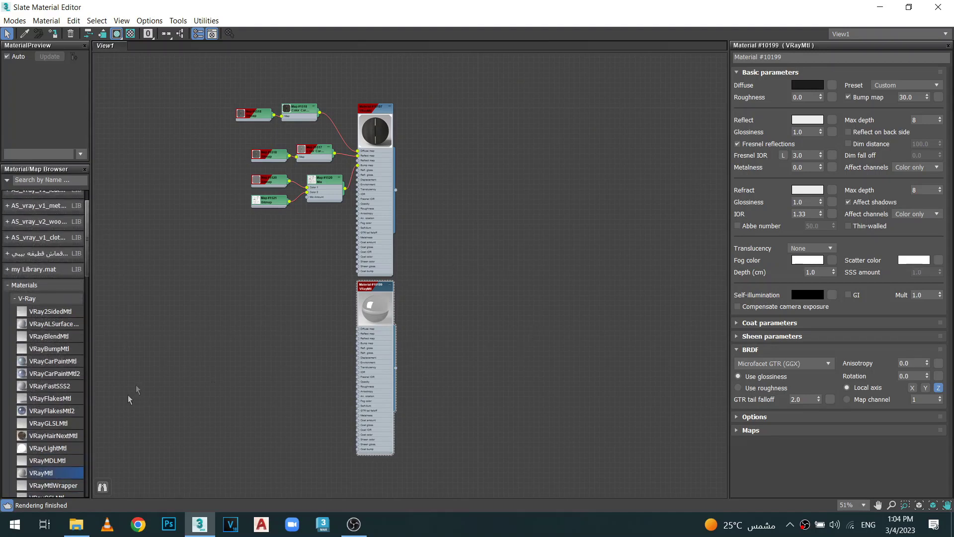
pyautogui.moveTo(88, 260); pyautogui.dragTo(88, 306)
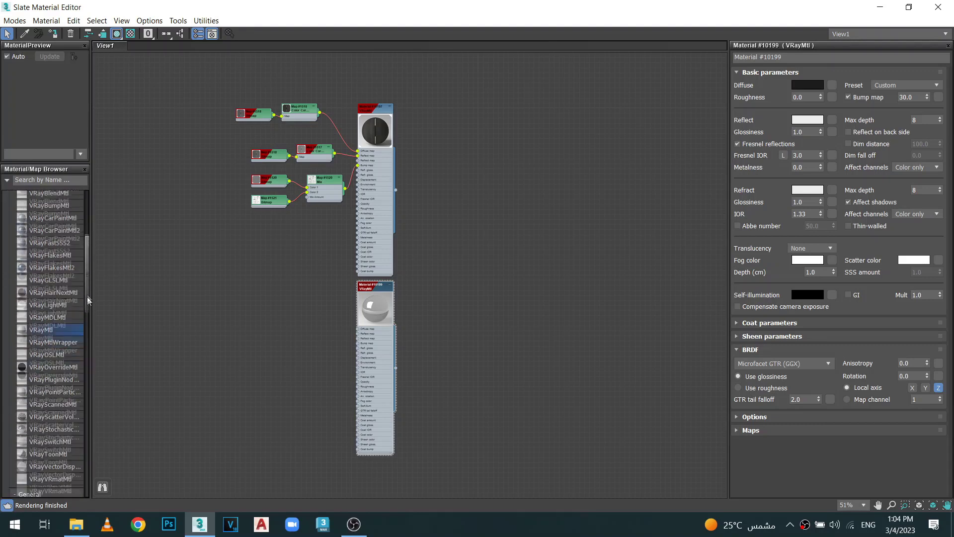
pyautogui.moveTo(88, 307); pyautogui.dragTo(88, 282)
pyautogui.moveTo(66, 239)
pyautogui.mouseDown()
pyautogui.moveTo(205, 256)
pyautogui.moveTo(449, 218)
pyautogui.mouseUp()
# - Wire the first road VRayMtl into Base and Material #10199 into Coat 1
pyautogui.scroll(1, 436, 227)
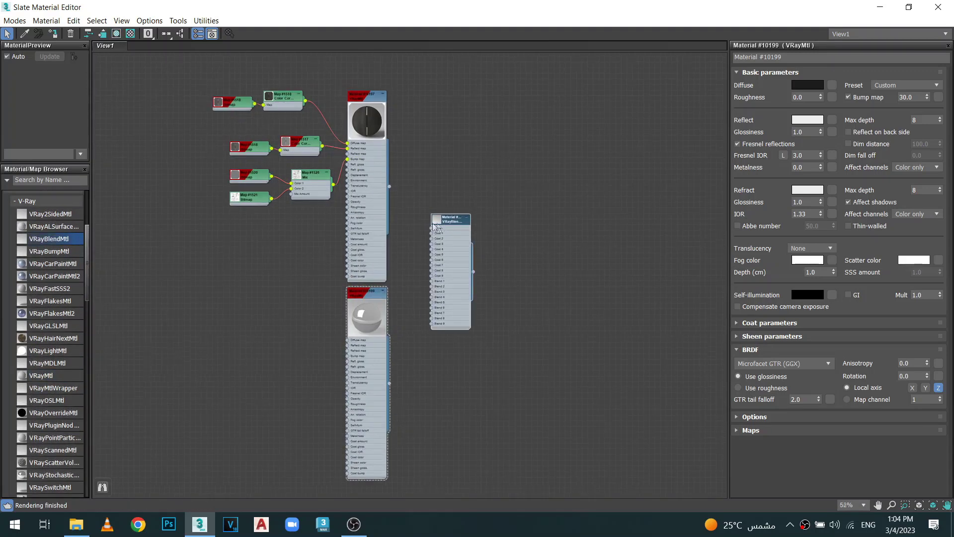
pyautogui.scroll(1, 436, 226)
pyautogui.scroll(2, 449, 218)
pyautogui.scroll(2, 448, 218)
pyautogui.scroll(2, 437, 229)
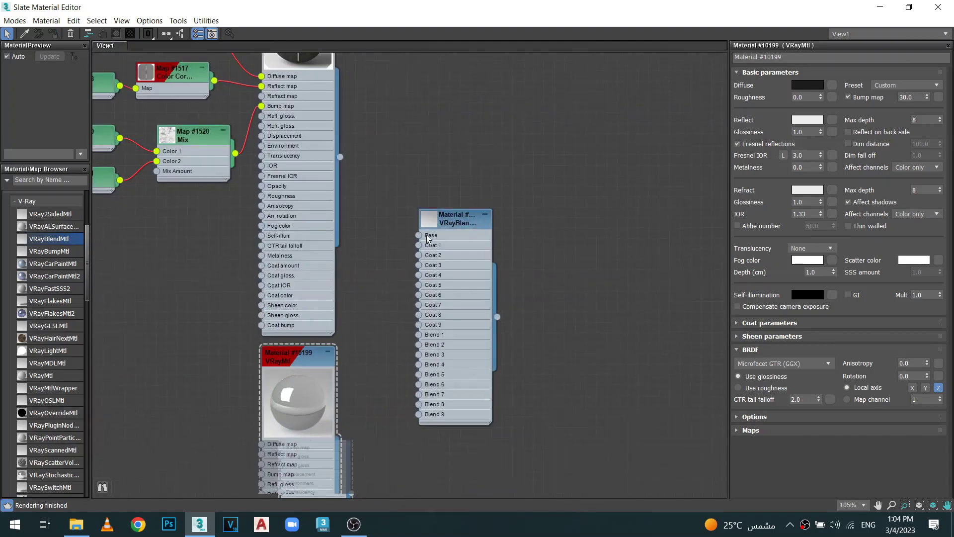
pyautogui.moveTo(355, 156); pyautogui.dragTo(340, 157)
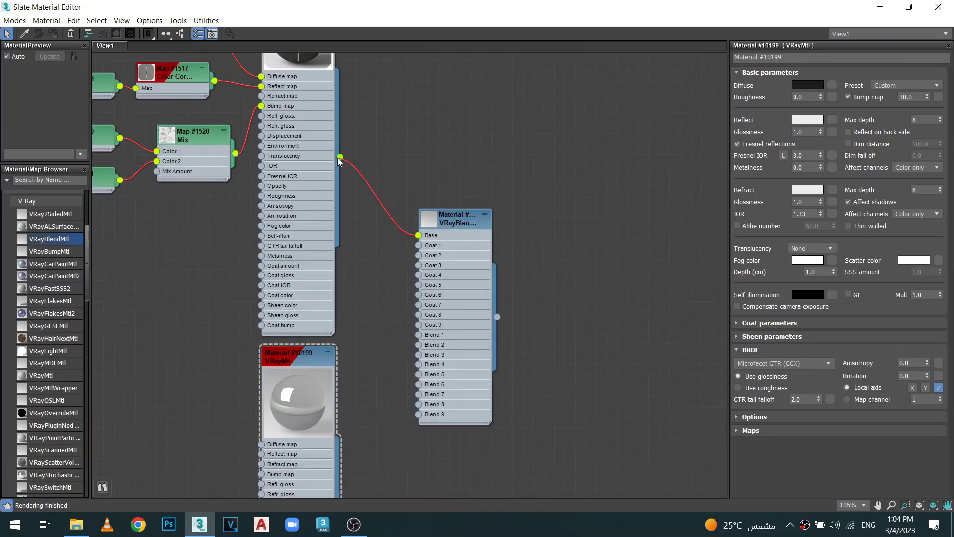
pyautogui.moveTo(438, 280); pyautogui.dragTo(459, 232, button='middle')
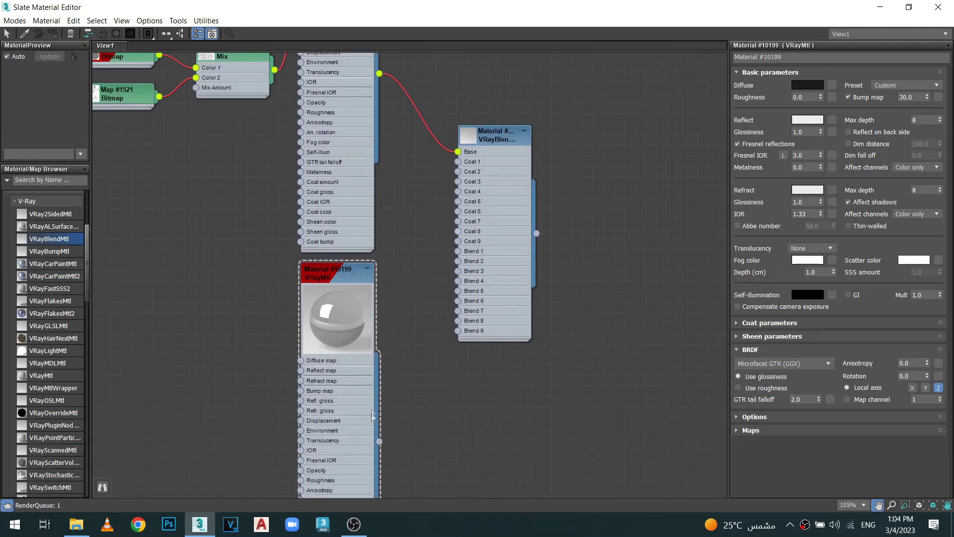
pyautogui.moveTo(380, 443)
pyautogui.mouseDown()
pyautogui.moveTo(458, 162)
pyautogui.moveTo(603, 214)
pyautogui.mouseUp()
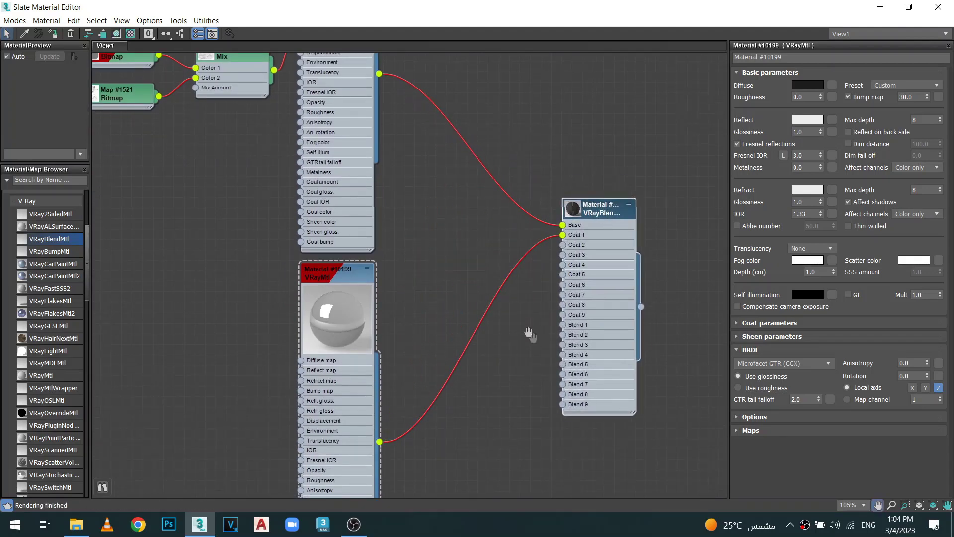
pyautogui.scroll(1, 529, 273)
pyautogui.scroll(1, 466, 252)
pyautogui.scroll(1, 458, 239)
# - Connect a puddles.jpg Bitmap to Blend 1 and show its preview
pyautogui.moveTo(451, 232); pyautogui.dragTo(467, 278, button='middle')
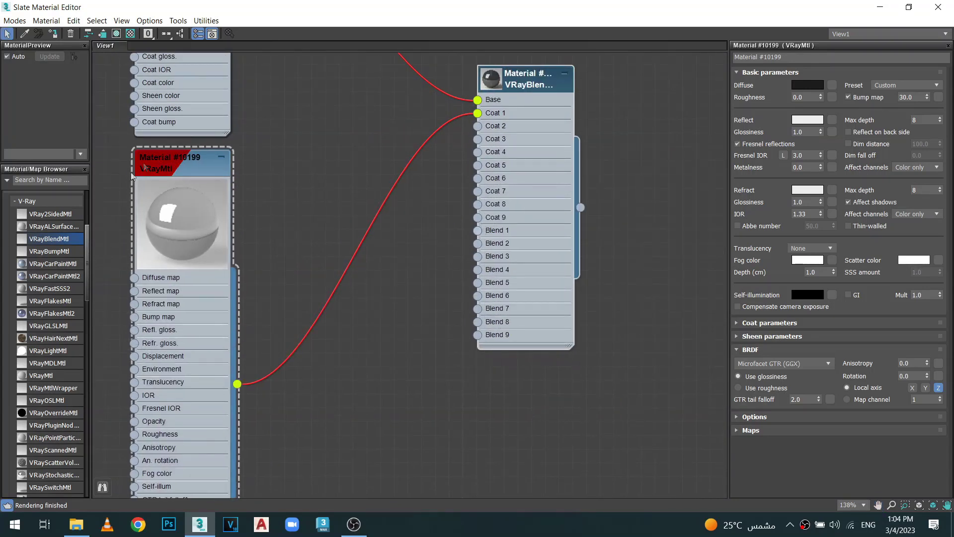
pyautogui.moveTo(479, 234); pyautogui.dragTo(415, 272)
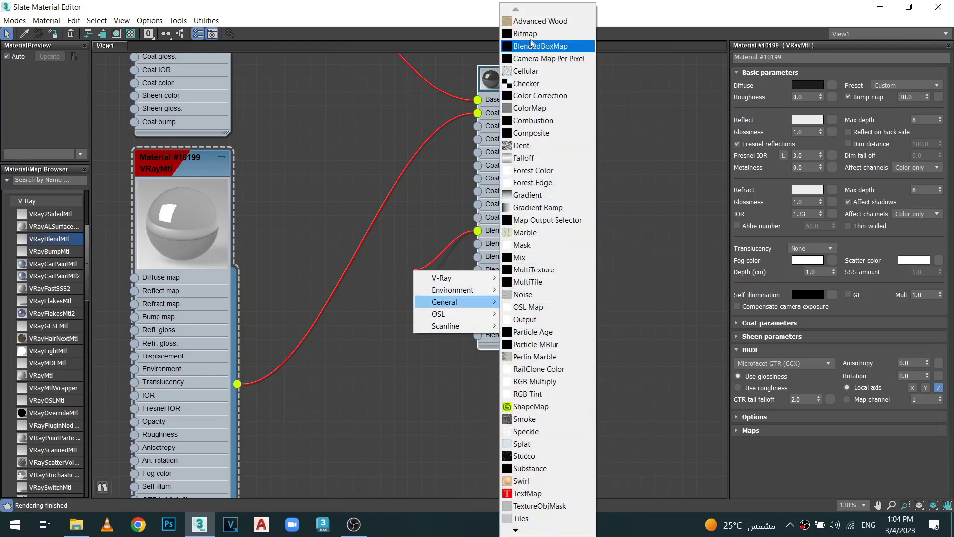
pyautogui.click(528, 33)
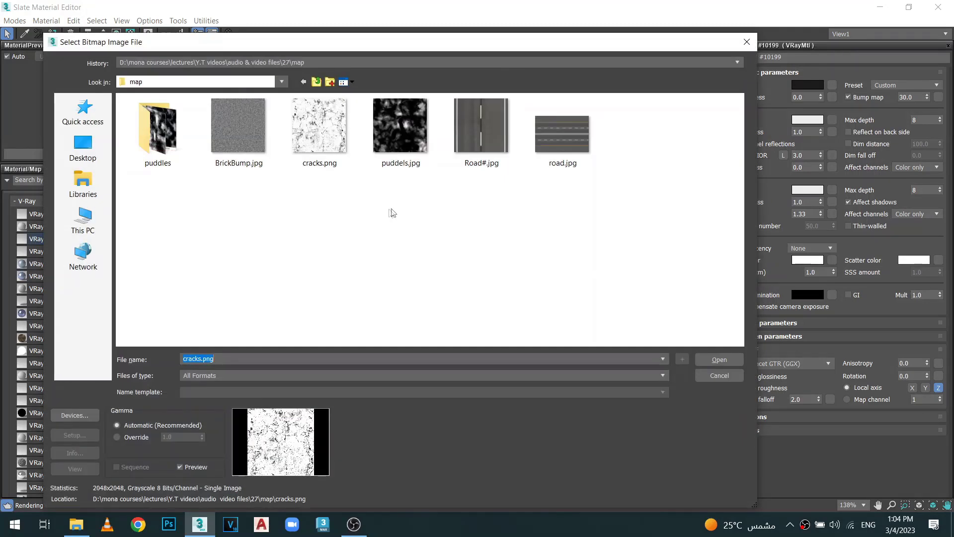
pyautogui.doubleClick(399, 131)
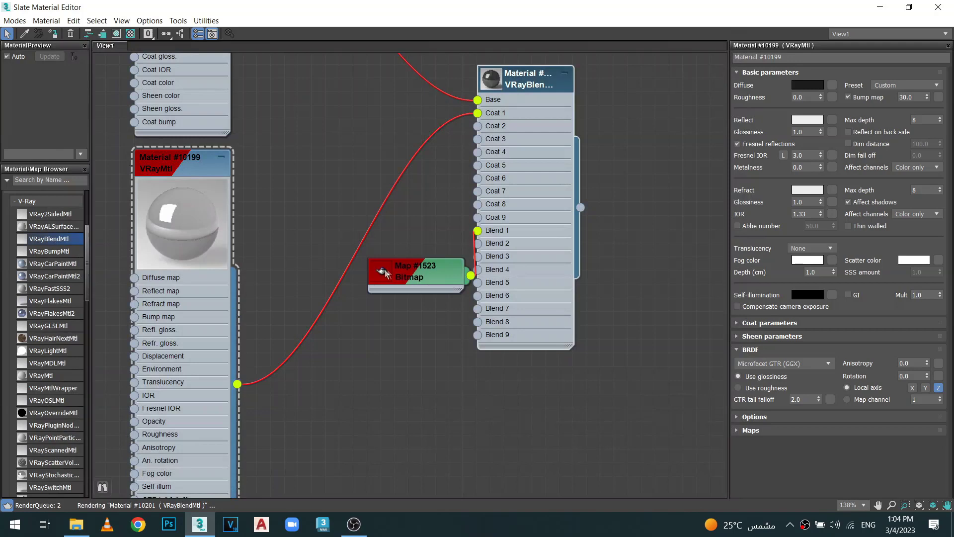
pyautogui.click(382, 270)
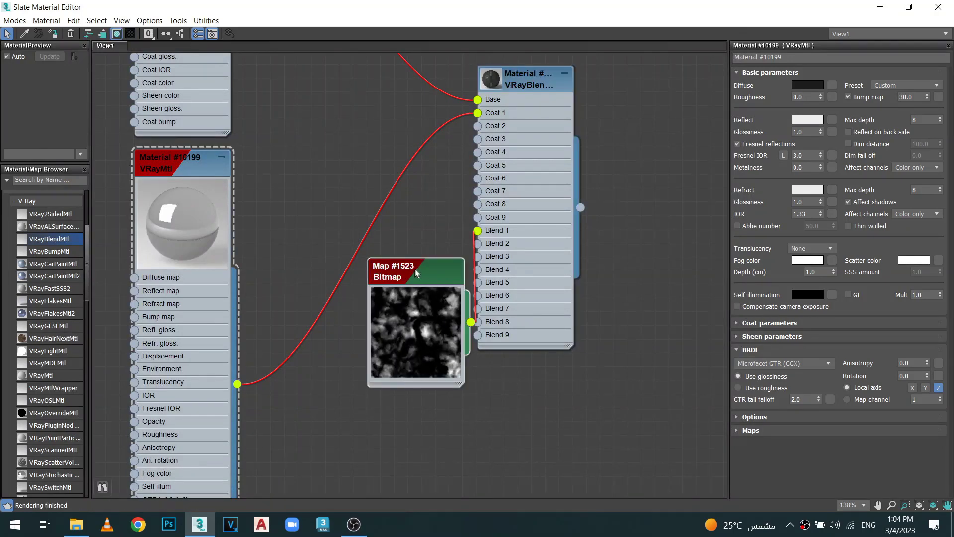
# - Rearrange the puddle bitmap and blend material nodes so the mask connection is visible
pyautogui.moveTo(415, 267); pyautogui.dragTo(365, 212)
pyautogui.moveTo(355, 248); pyautogui.dragTo(311, 164)
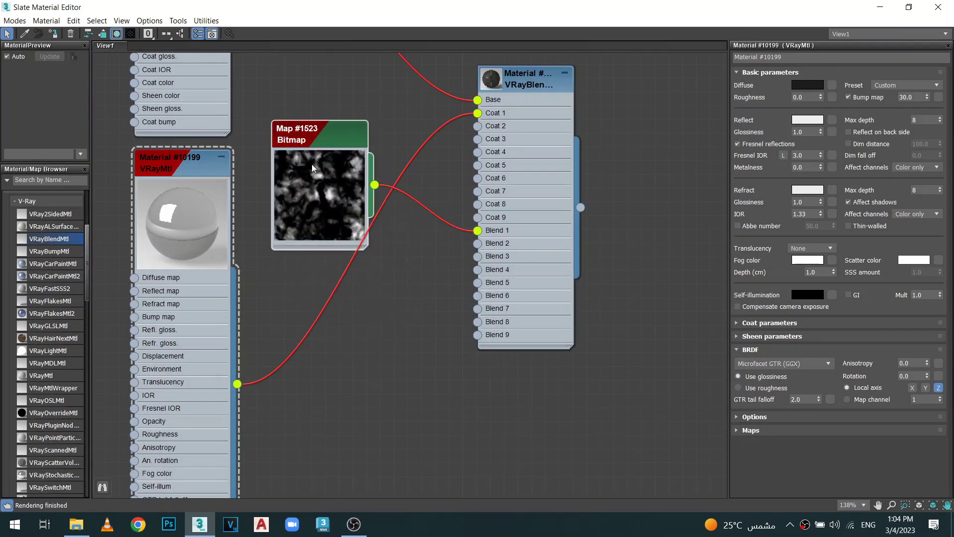
pyautogui.scroll(2, 311, 165)
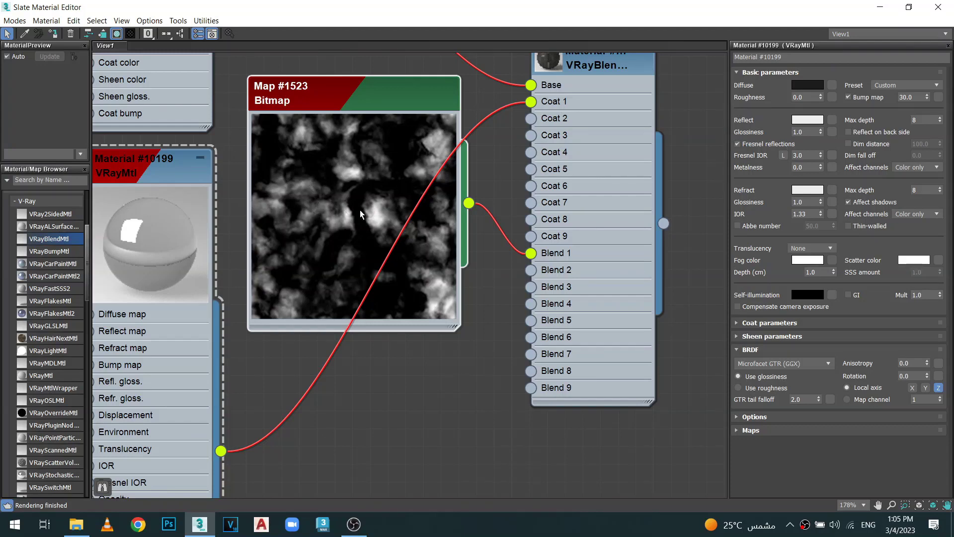
pyautogui.scroll(-2, 496, 232)
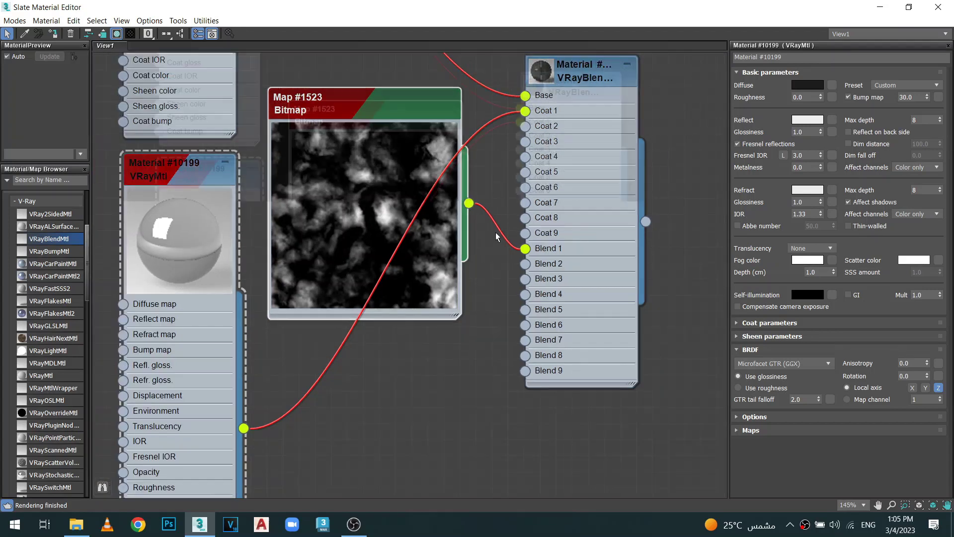
pyautogui.moveTo(496, 232); pyautogui.dragTo(374, 274, button='middle')
pyautogui.moveTo(439, 136); pyautogui.dragTo(576, 113)
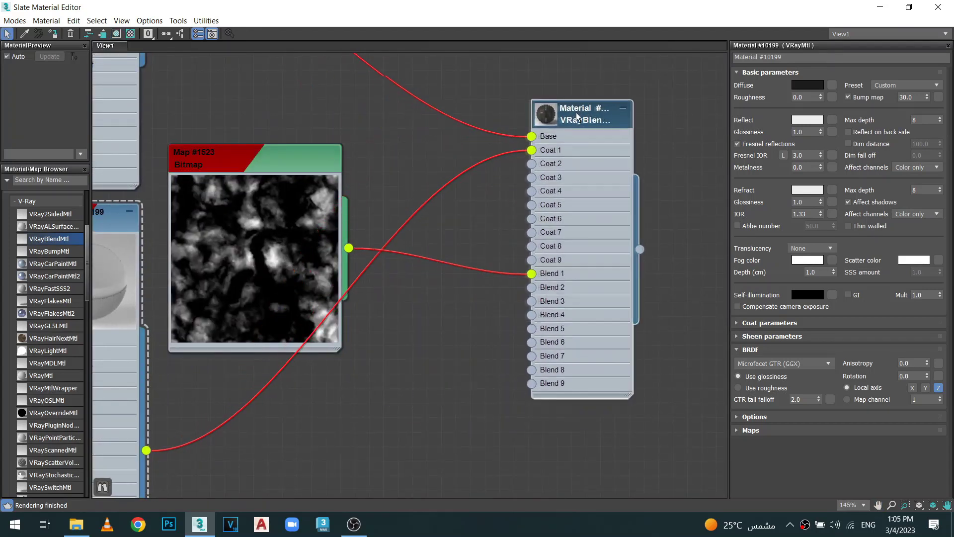
pyautogui.moveTo(438, 210); pyautogui.dragTo(431, 180, button='middle')
pyautogui.scroll(1, 428, 197)
# - Insert a Color Correction map on the Blend 1 wire, keeping the puddle bitmap as its sub-map
pyautogui.rightClick(428, 197)
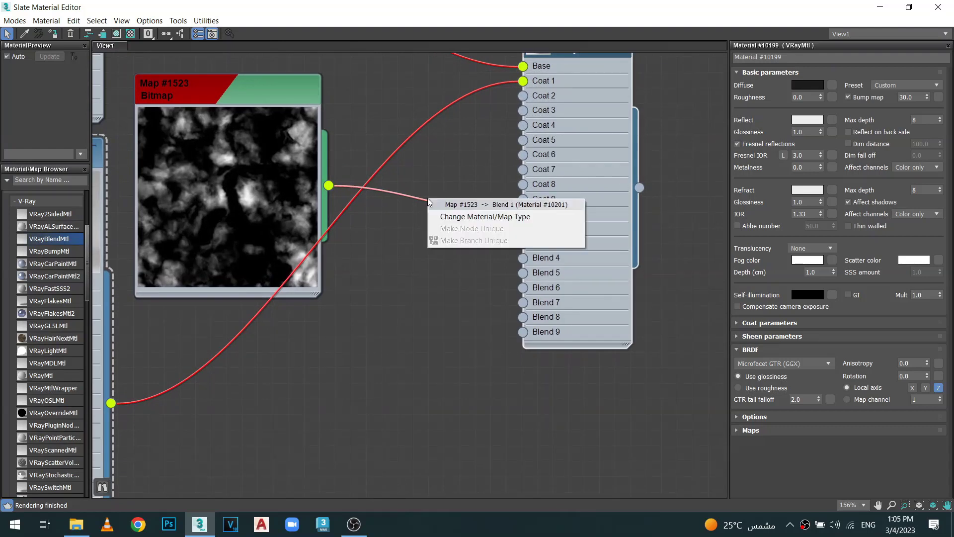
pyautogui.click(457, 219)
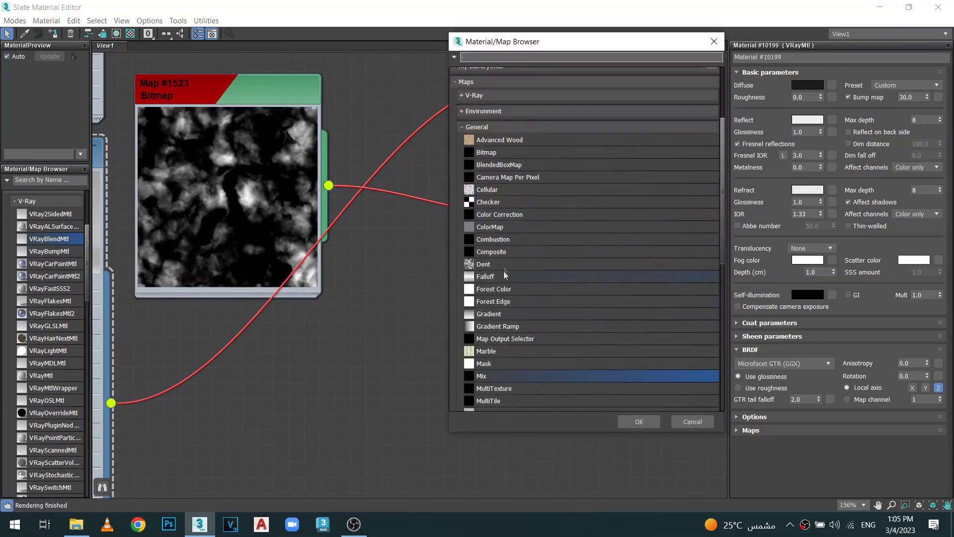
pyautogui.doubleClick(503, 217)
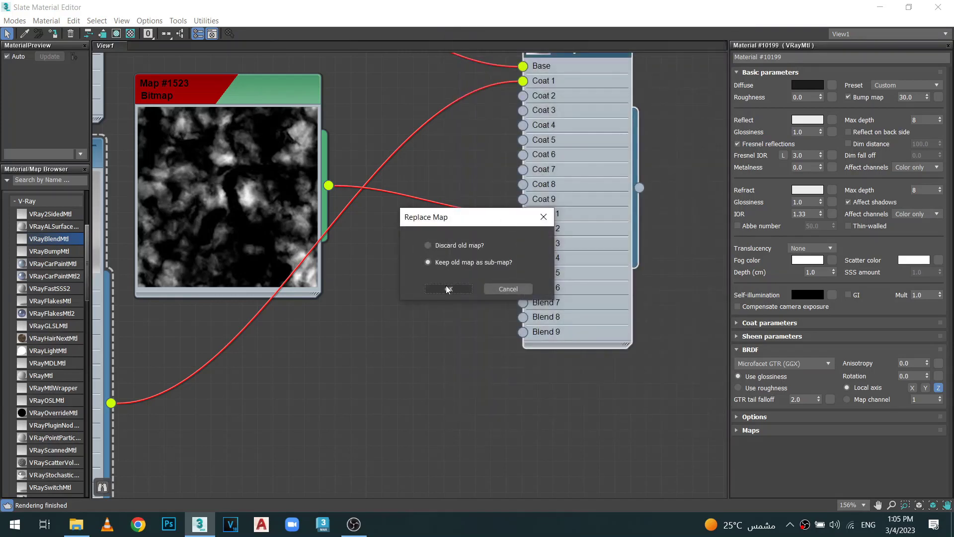
pyautogui.click(447, 287)
pyautogui.moveTo(229, 109); pyautogui.dragTo(386, 168)
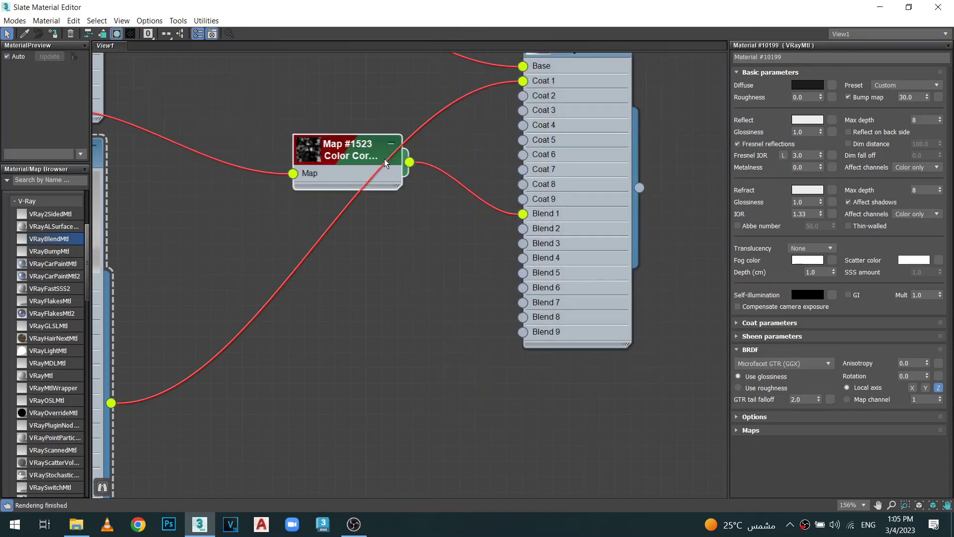
pyautogui.scroll(-1, 333, 203)
pyautogui.moveTo(333, 202); pyautogui.dragTo(398, 307, button='middle')
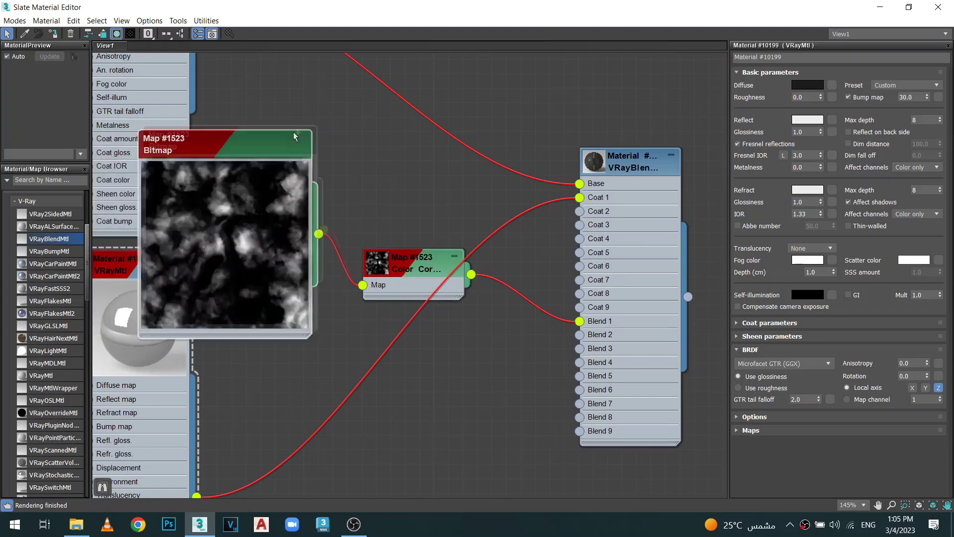
pyautogui.doubleClick(415, 282)
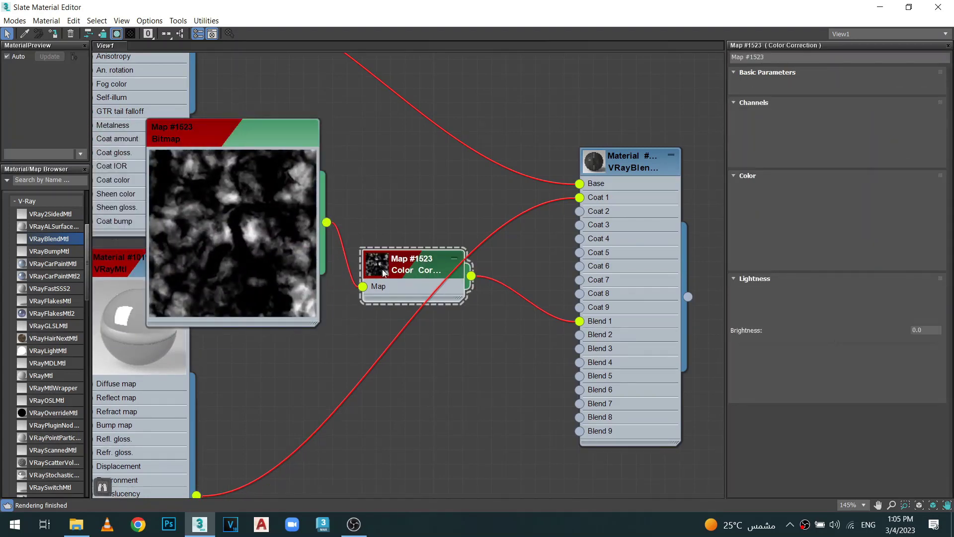
# - Switch Lightness to Advanced with RGB gain 200 and gamma/contrast 3.0
pyautogui.click(868, 292)
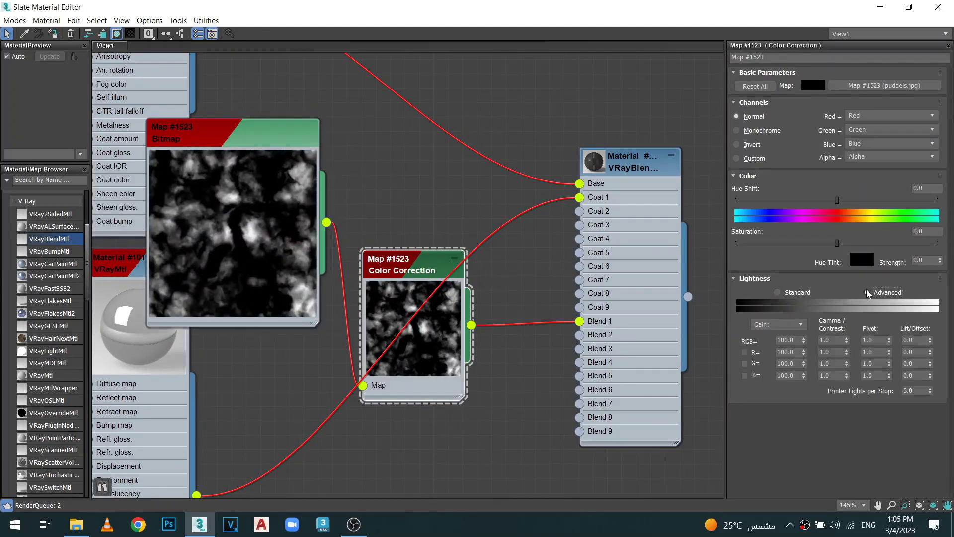
pyautogui.doubleClick(797, 341)
pyautogui.write('0')
pyautogui.press('Return')
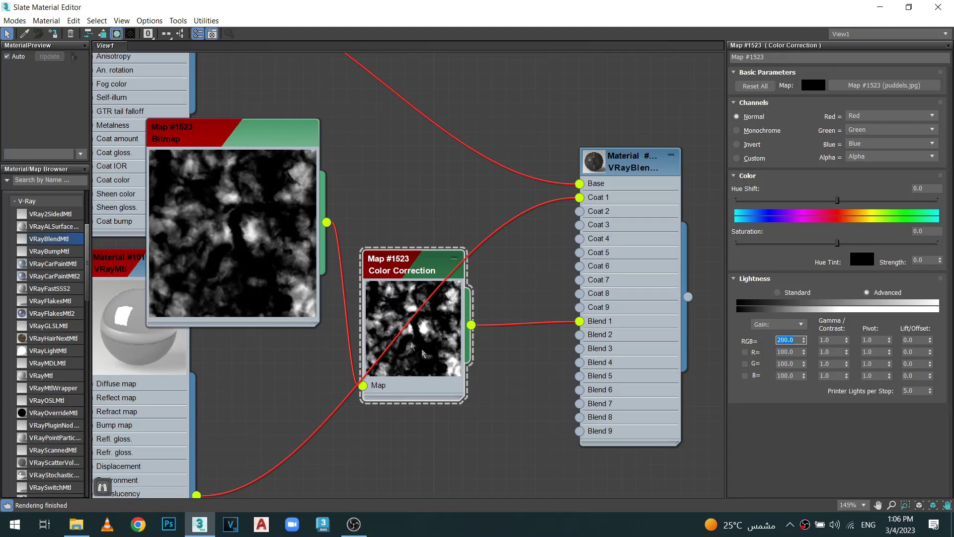
pyautogui.scroll(1, 423, 353)
pyautogui.scroll(2, 422, 354)
pyautogui.click(832, 341)
pyautogui.write('3')
pyautogui.press('Return')
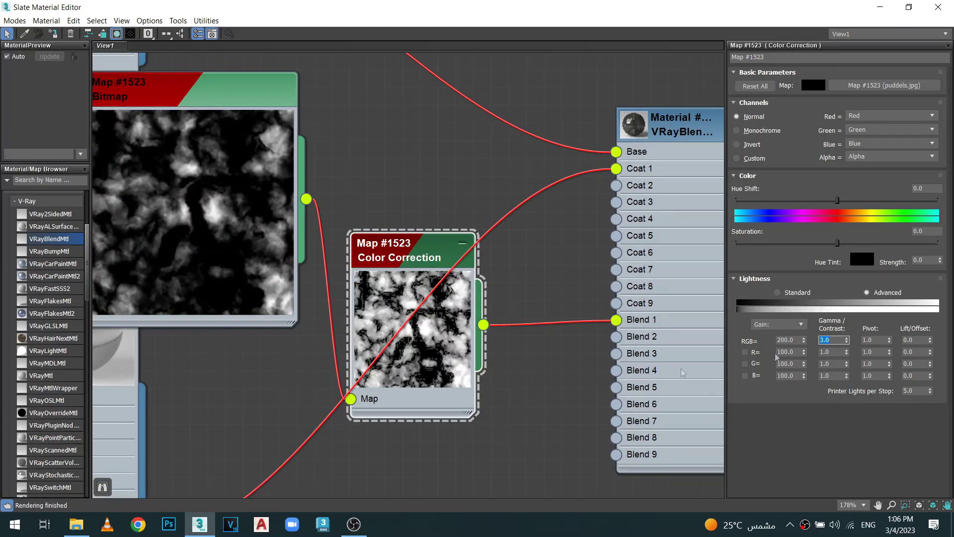
# - Enlarge the Color Correction preview and lower gamma/contrast to 2.0
pyautogui.scroll(1, 430, 326)
pyautogui.moveTo(244, 236); pyautogui.dragTo(394, 165, button='middle')
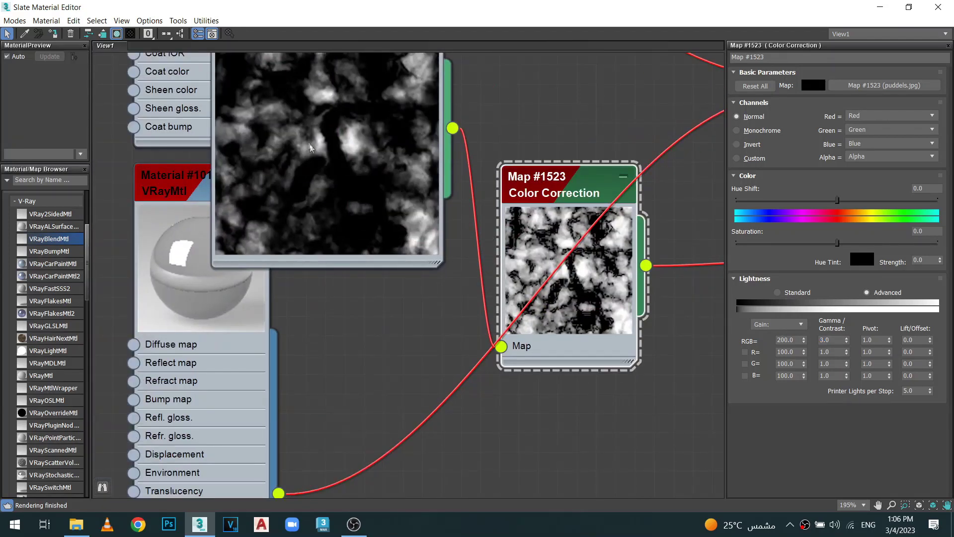
pyautogui.moveTo(310, 147); pyautogui.dragTo(291, 204, button='middle')
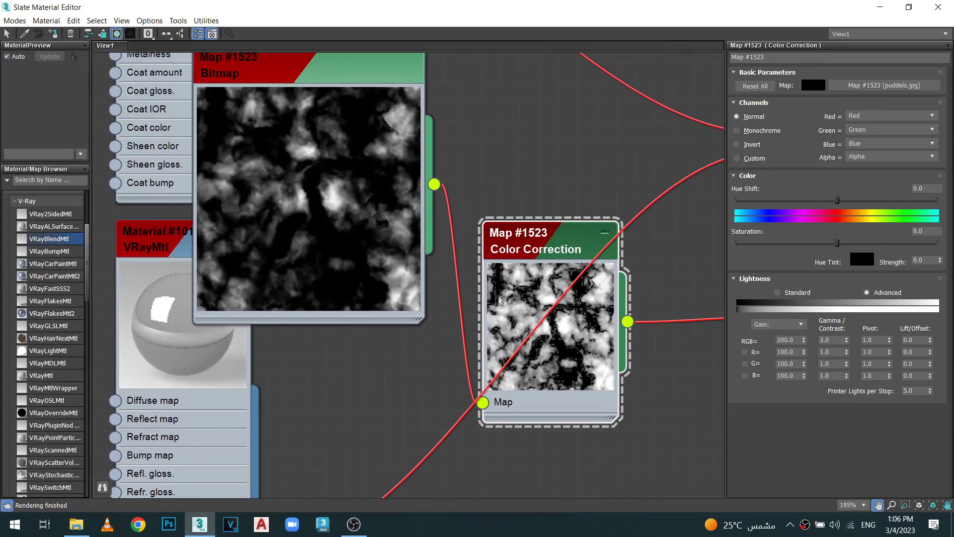
pyautogui.scroll(1, 517, 312)
pyautogui.moveTo(545, 243); pyautogui.dragTo(545, 164)
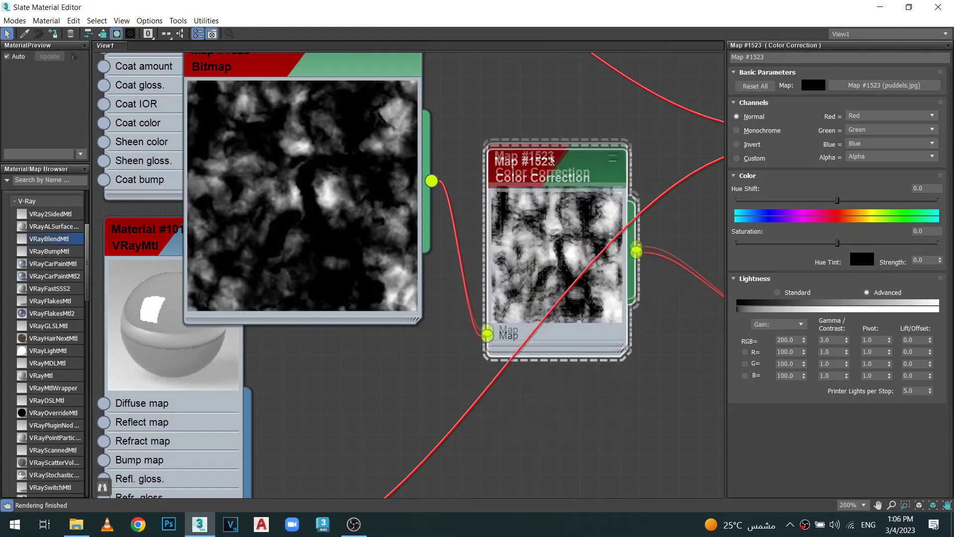
pyautogui.moveTo(614, 342); pyautogui.dragTo(720, 455)
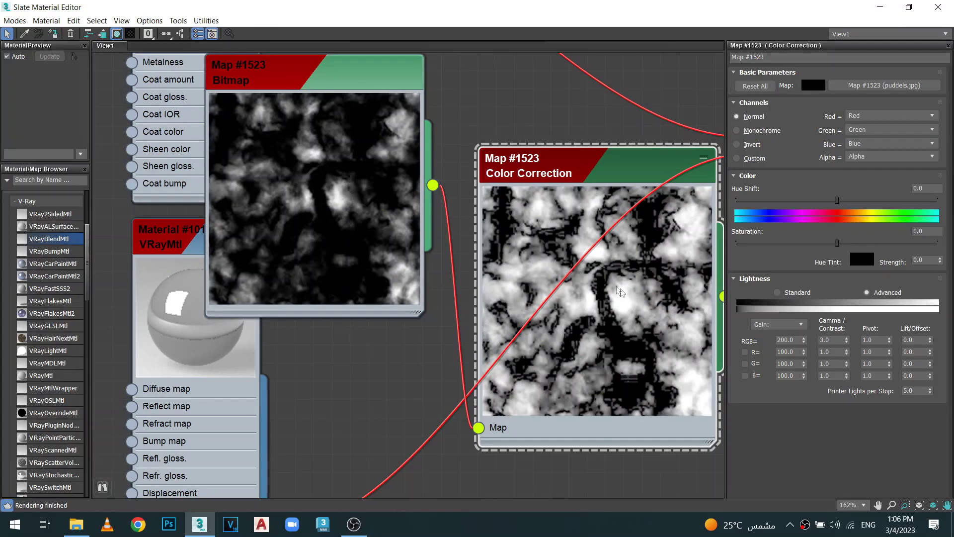
pyautogui.scroll(-5, 502, 263)
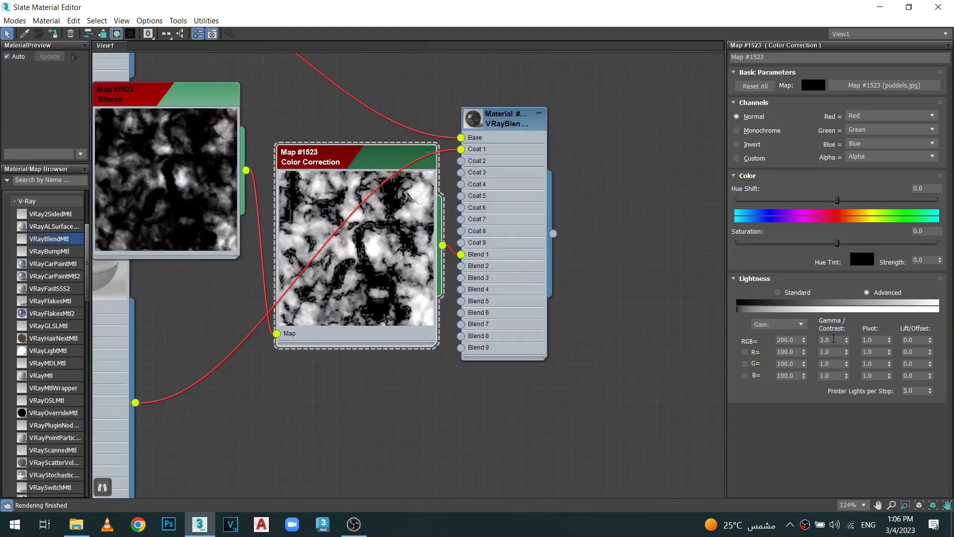
pyautogui.write('2.5')
pyautogui.press('Return')
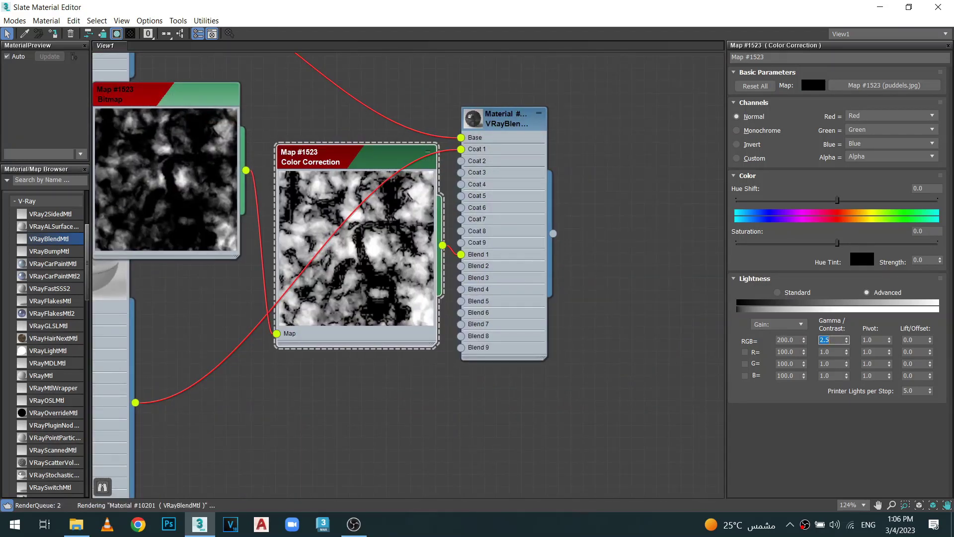
pyautogui.scroll(2, 330, 262)
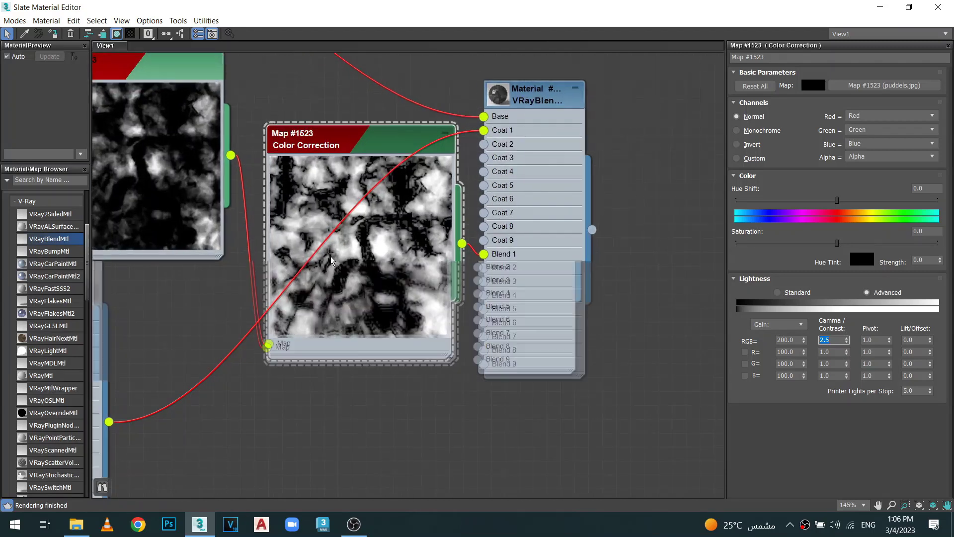
pyautogui.scroll(1, 330, 262)
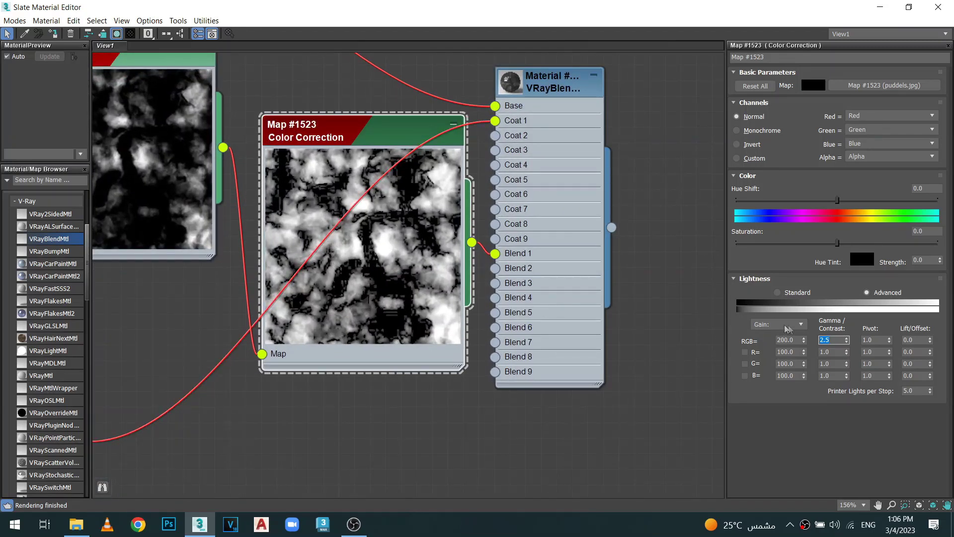
pyautogui.write('2')
pyautogui.press('Return')
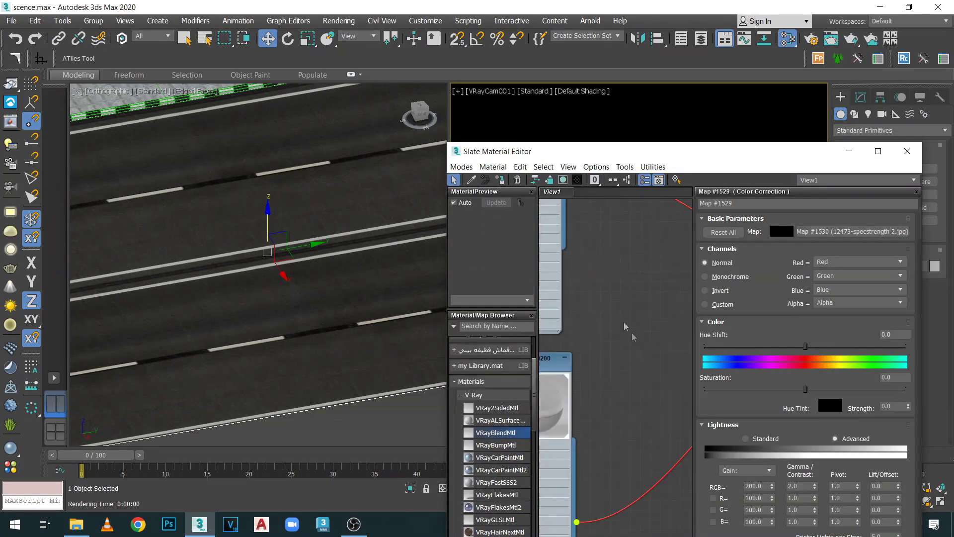
# - Assign the VRayBlendMtl to the road and show the puddle bitmap in the viewport
pyautogui.moveTo(624, 327); pyautogui.dragTo(593, 292, button='middle')
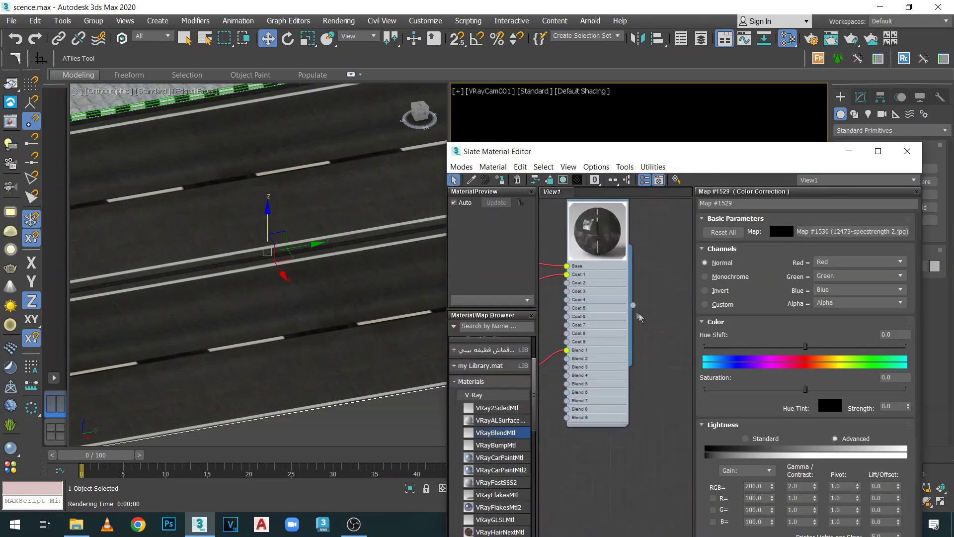
pyautogui.moveTo(634, 307); pyautogui.dragTo(312, 187)
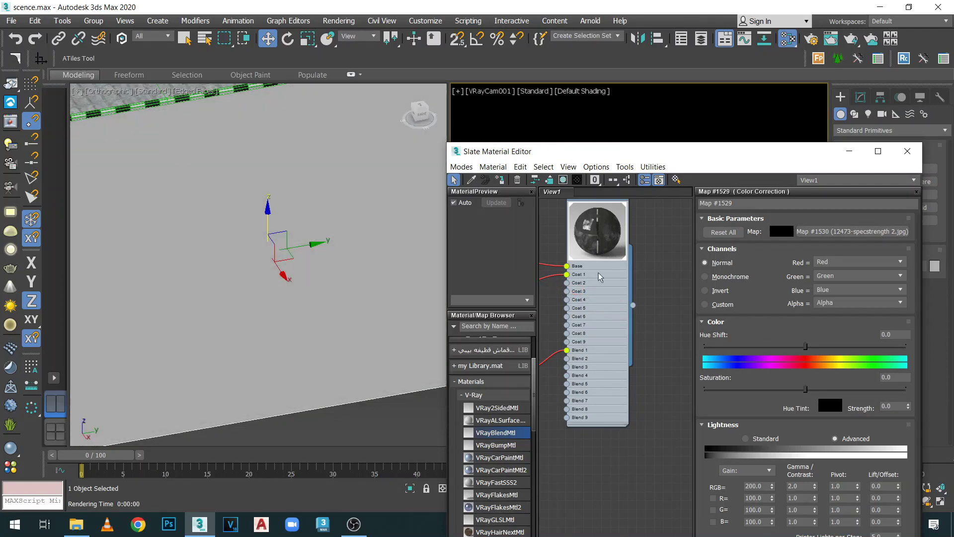
pyautogui.moveTo(599, 277); pyautogui.dragTo(597, 325, button='middle')
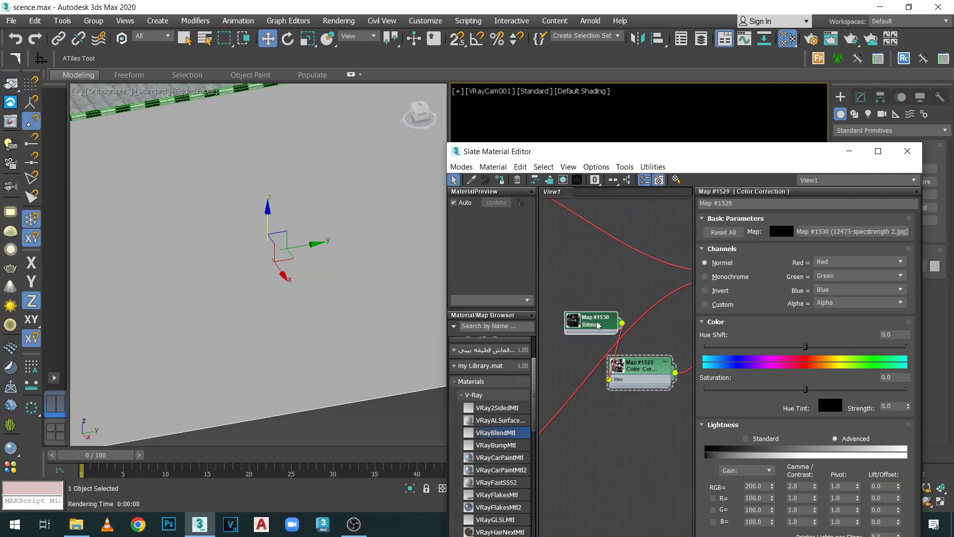
pyautogui.doubleClick(597, 325)
pyautogui.click(563, 180)
# - Set the puddle bitmap's Tiling U and V to 0.8
pyautogui.scroll(-5, 280, 300)
pyautogui.moveTo(334, 247); pyautogui.dragTo(280, 299, button='middle')
pyautogui.scroll(3, 280, 299)
pyautogui.scroll(1, 281, 293)
pyautogui.scroll(3, 286, 265)
pyautogui.moveTo(299, 261); pyautogui.dragTo(311, 286, button='middle')
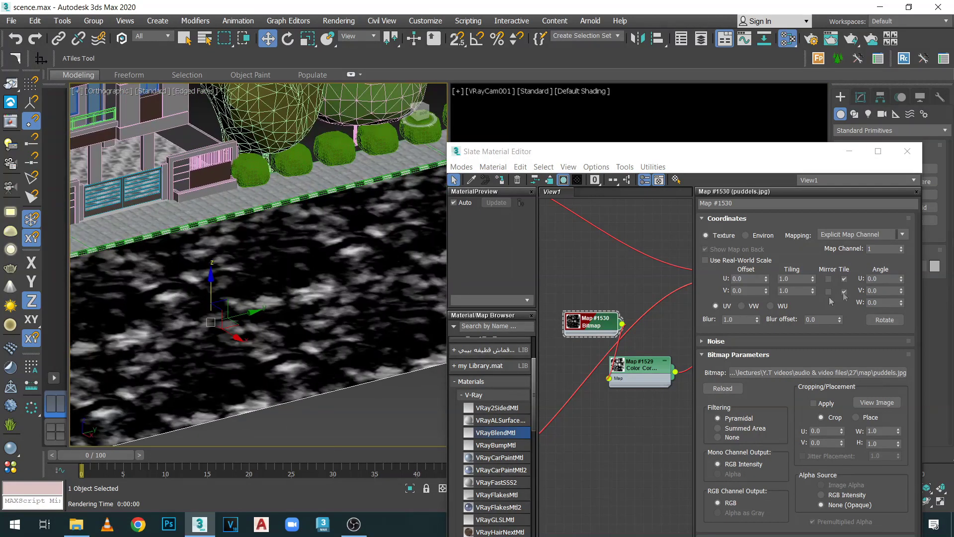
pyautogui.moveTo(813, 279); pyautogui.dragTo(812, 279)
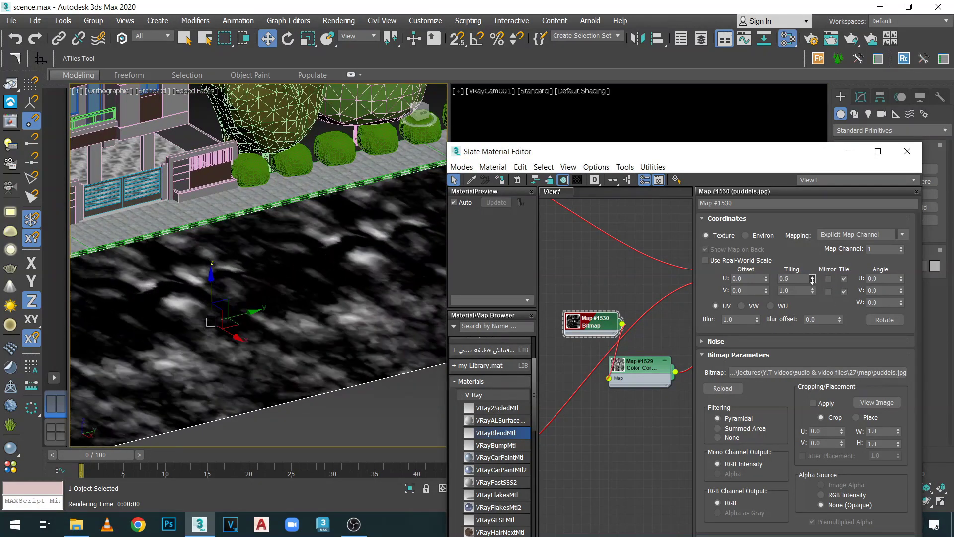
pyautogui.click(794, 279)
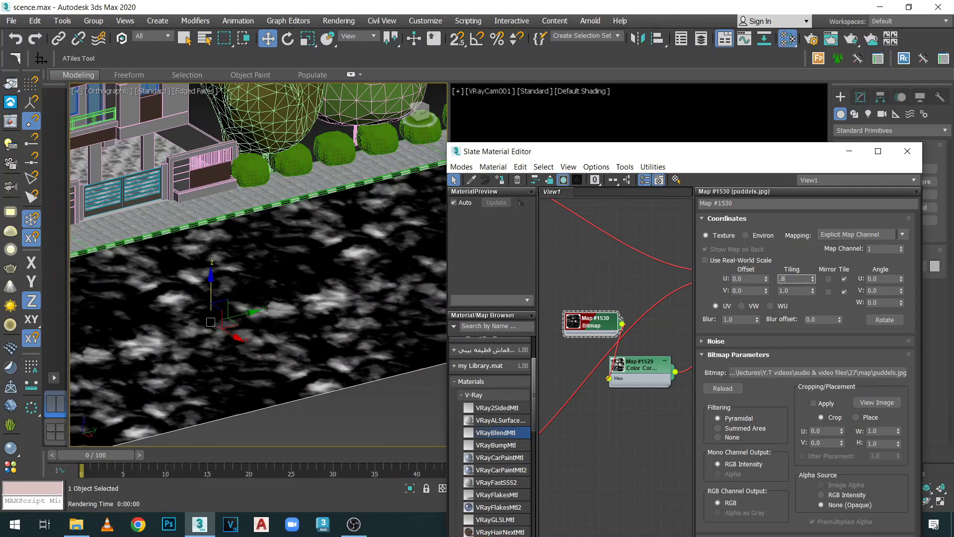
pyautogui.click(797, 292)
pyautogui.write('0.8')
pyautogui.press('Return')
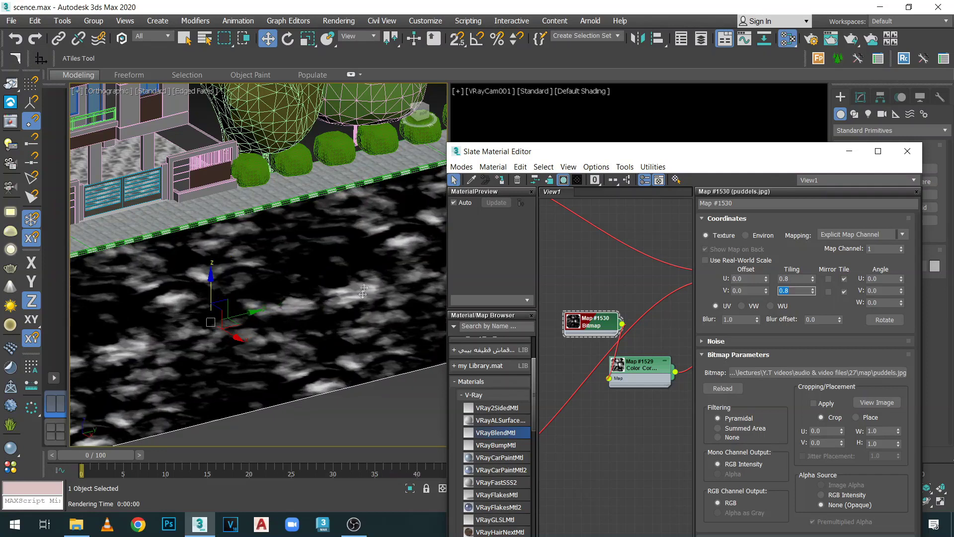
# - Close the Slate Material Editor and render the street camera view
pyautogui.scroll(-3, 363, 293)
pyautogui.scroll(-2, 363, 292)
pyautogui.scroll(-2, 363, 292)
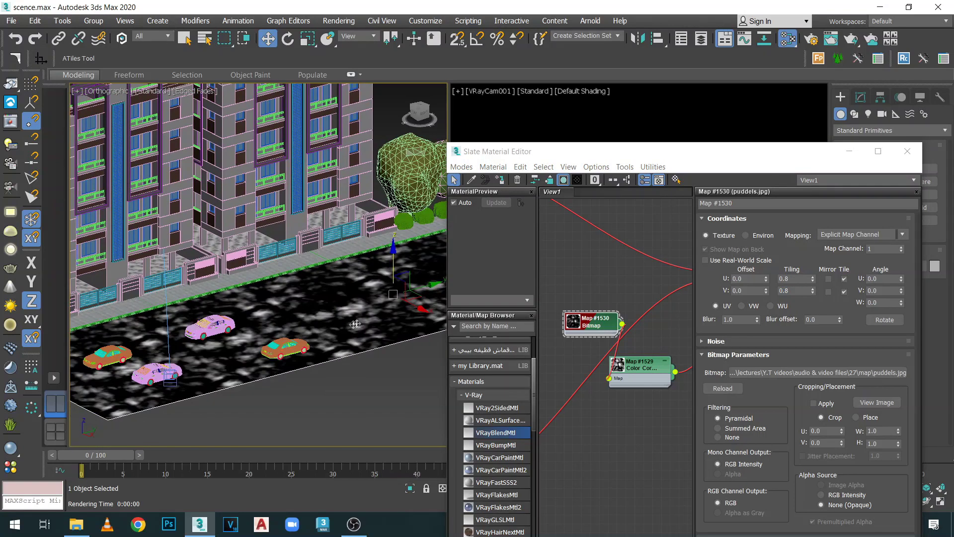
pyautogui.moveTo(628, 297)
pyautogui.mouseDown(button='middle')
pyautogui.moveTo(651, 272)
pyautogui.moveTo(600, 371)
pyautogui.mouseUp(button='middle')
pyautogui.click(907, 151)
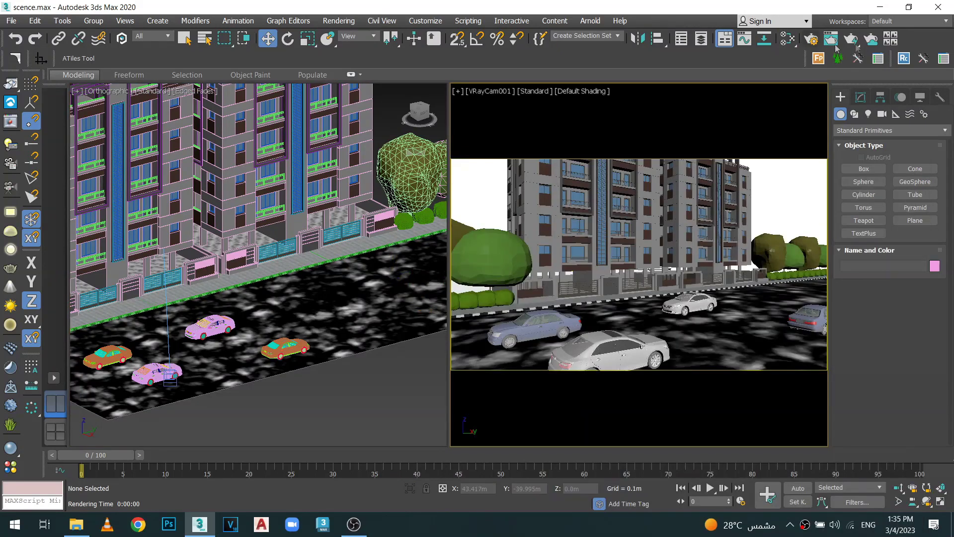
pyautogui.click(852, 40)
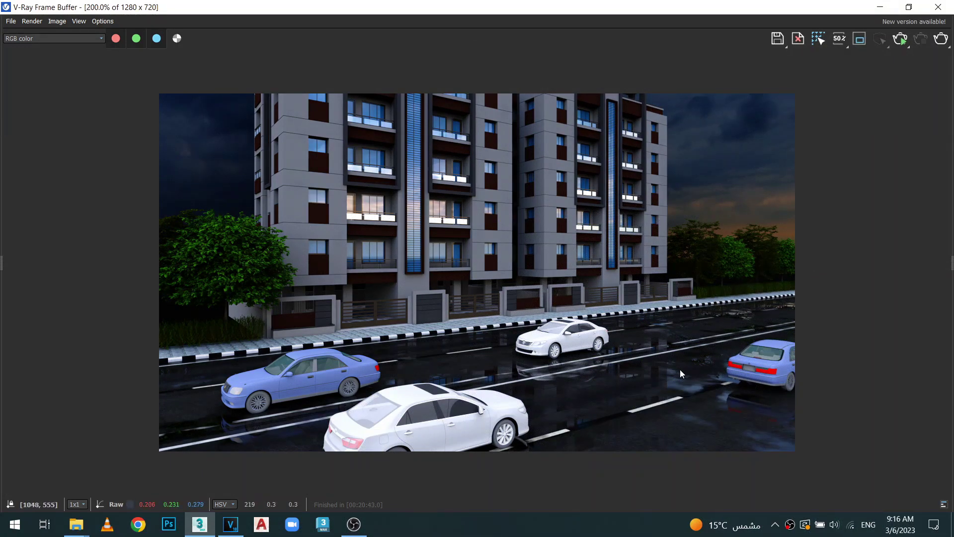
pyautogui.scroll(1, 679, 368)
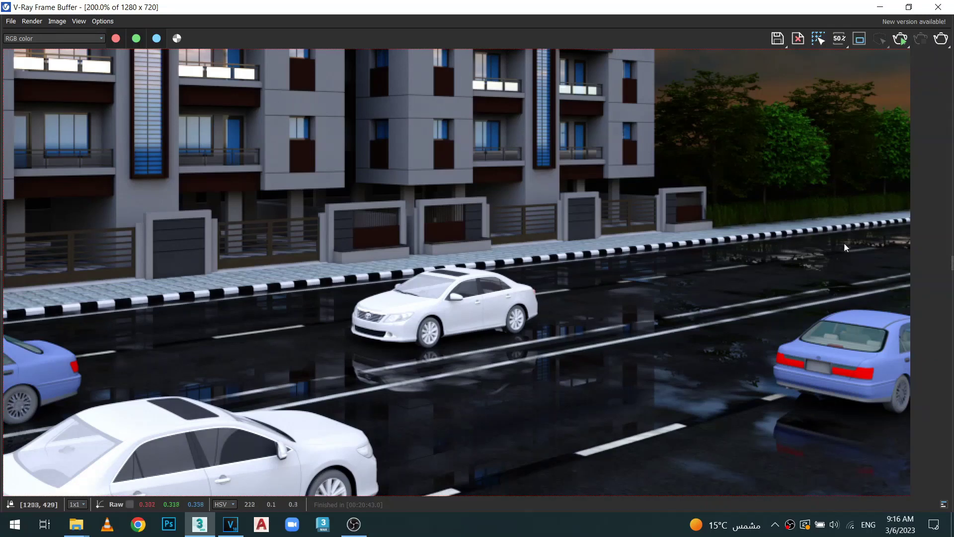
pyautogui.moveTo(397, 364); pyautogui.dragTo(342, 361, button='middle')
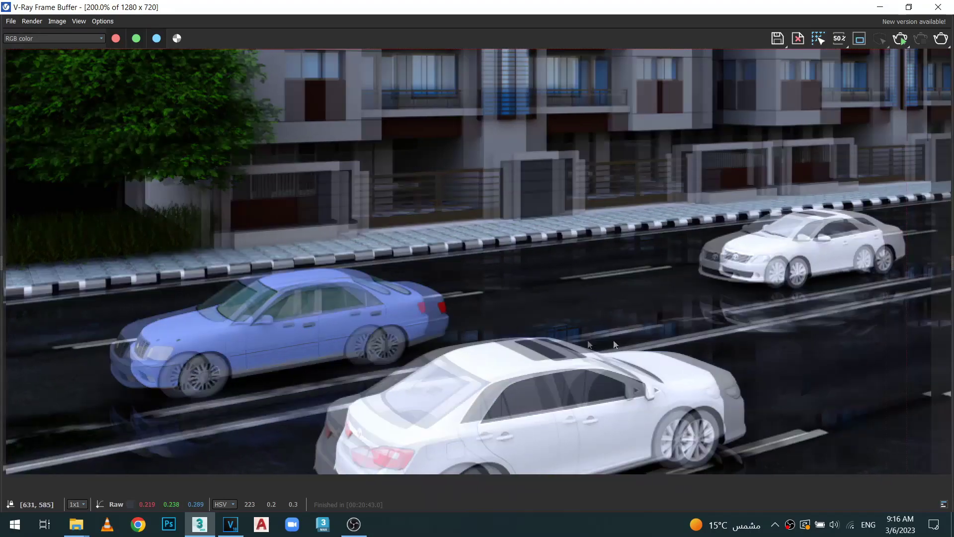
pyautogui.moveTo(777, 340)
pyautogui.mouseDown(button='middle')
pyautogui.moveTo(583, 398)
pyautogui.moveTo(631, 408)
pyautogui.mouseUp(button='middle')
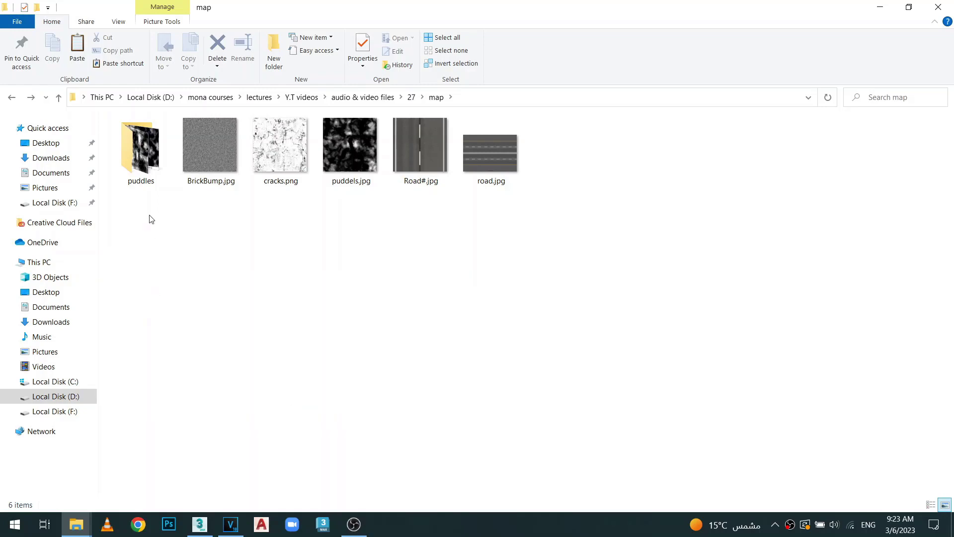
# - Open the puddles subfolder inside the map folder
pyautogui.click(151, 156)
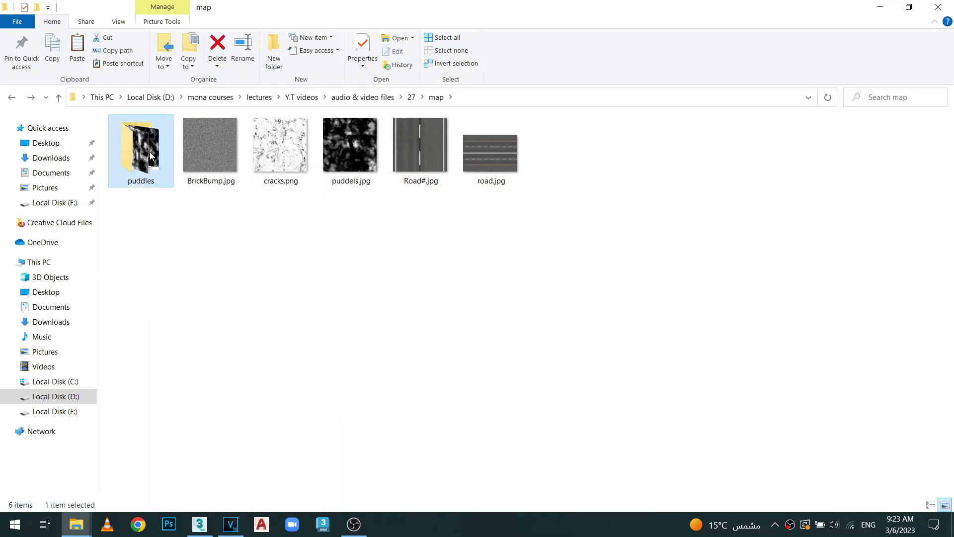
pyautogui.doubleClick(164, 154)
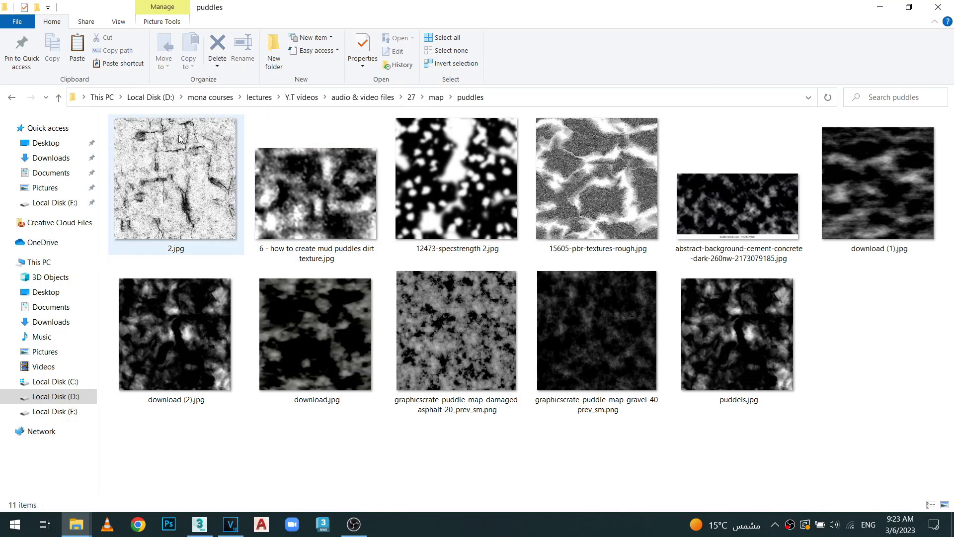